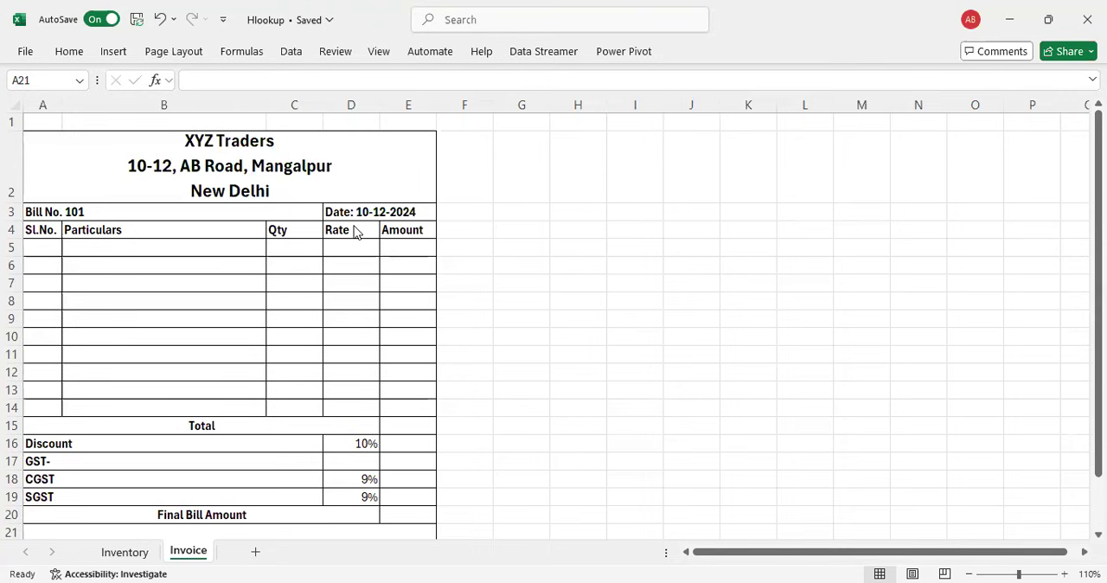
Step: Examine the invoice template from the bill number row down to the authorized signatory row
left_click(205, 213)
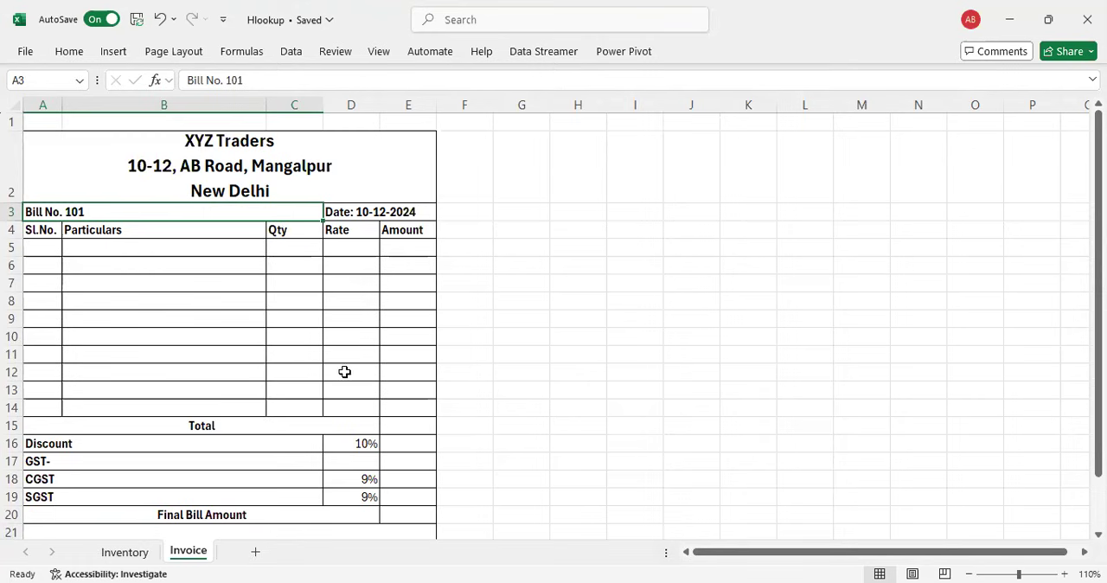
scroll(333, 381, "down", 1)
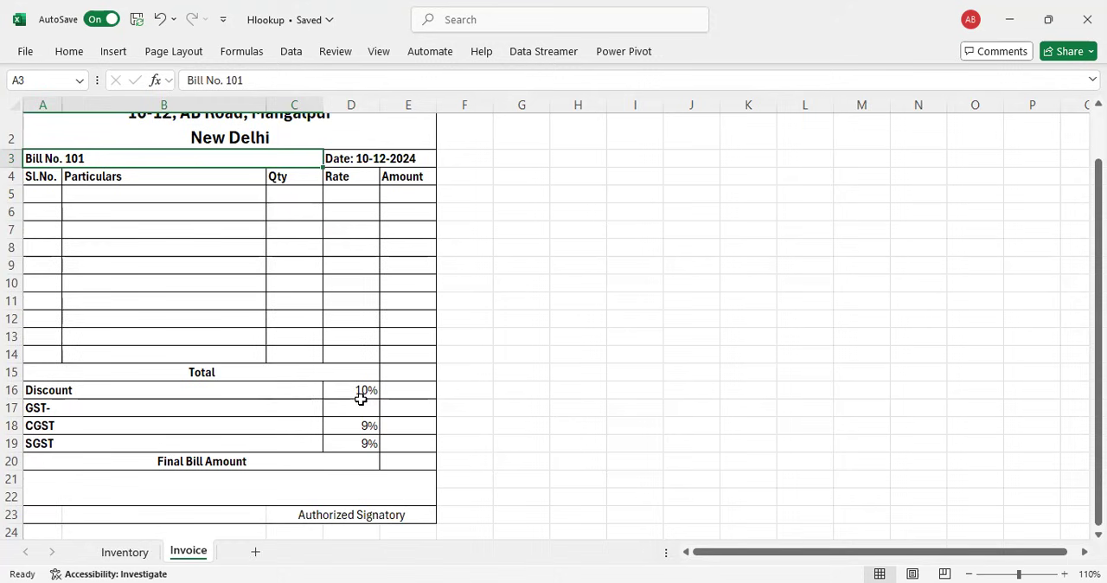
scroll(344, 373, "up", 1)
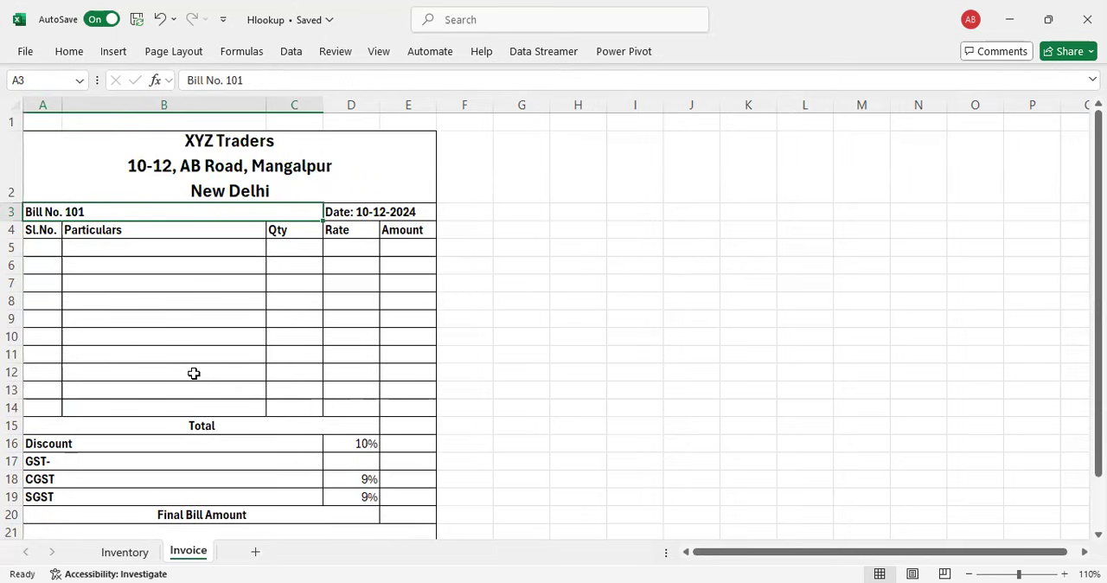
Step: Review the Stock Item, QTY and Sales Rate columns on the Inventory sheet against the invoice layout
left_click(128, 553)
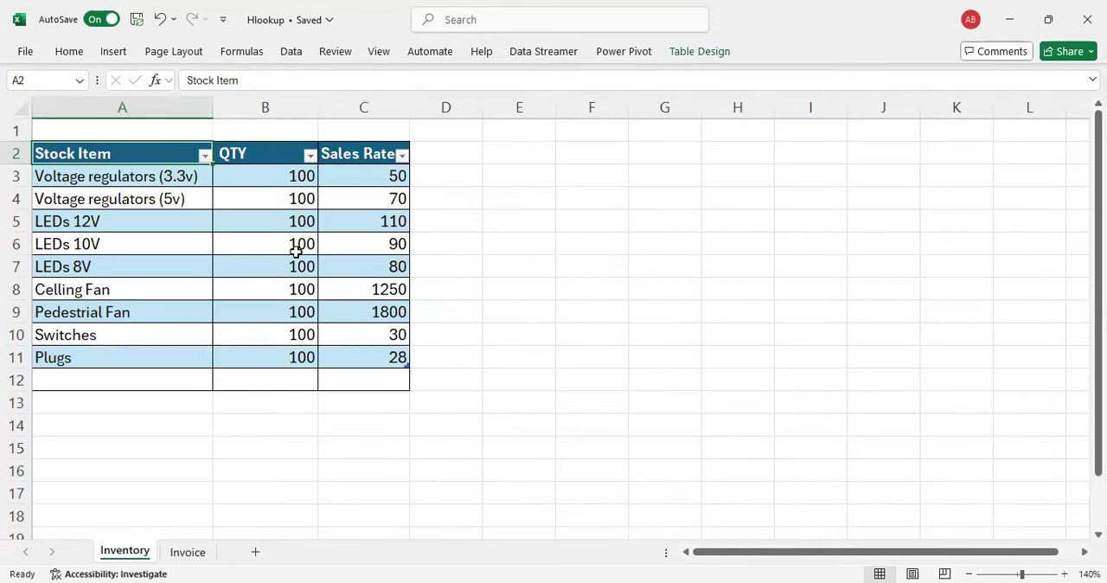
left_click_drag(115, 176, 116, 356)
left_click_drag(265, 176, 266, 358)
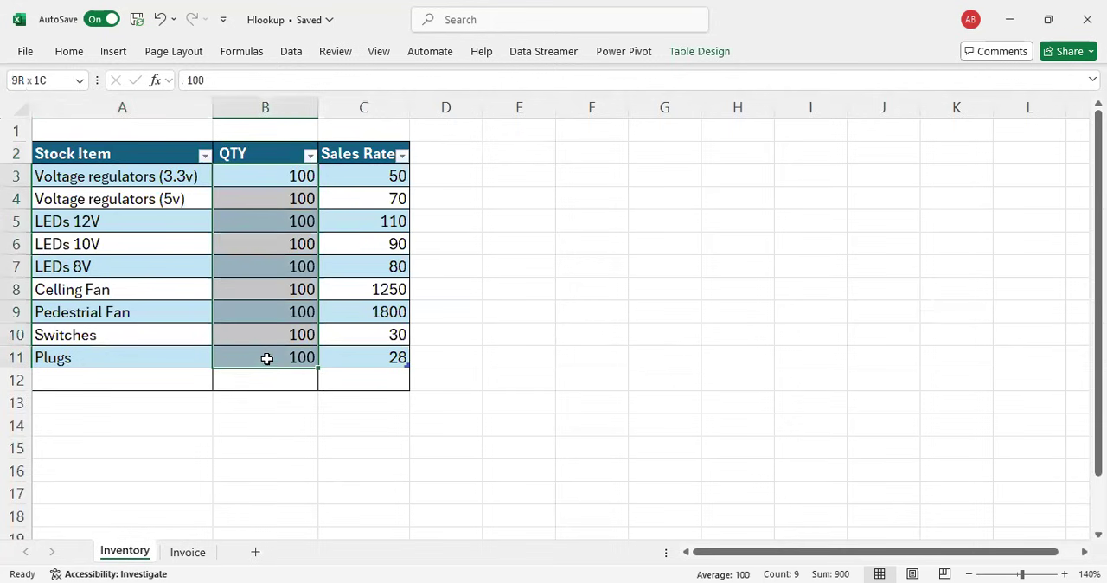
left_click_drag(384, 176, 375, 351)
left_click(187, 552)
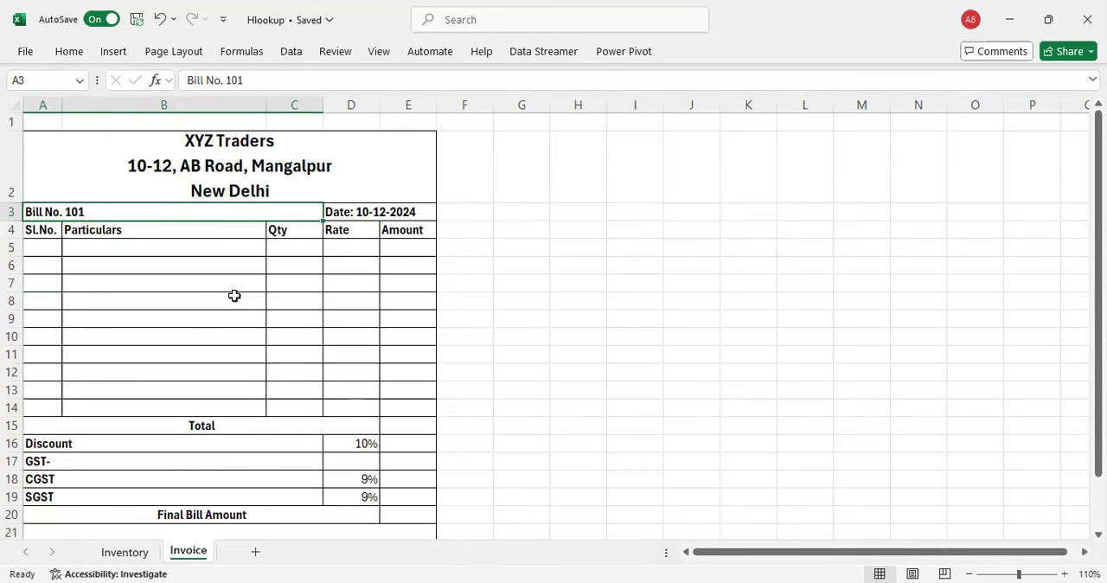
left_click(125, 552)
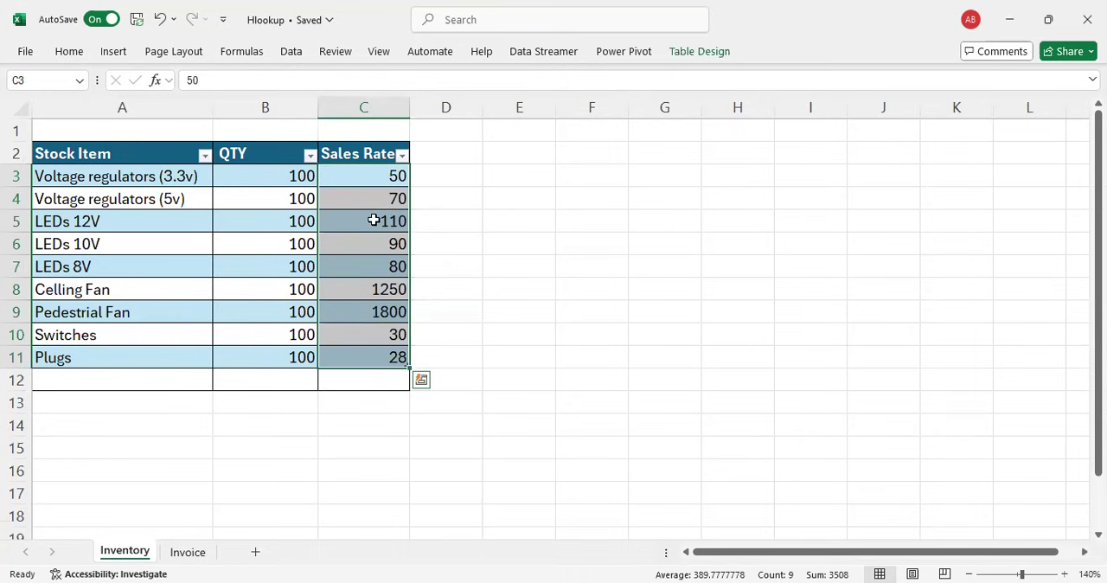
Step: Inspect the existing item dropdown in the Particulars cells B5:B14 on the Invoice sheet
left_click(190, 555)
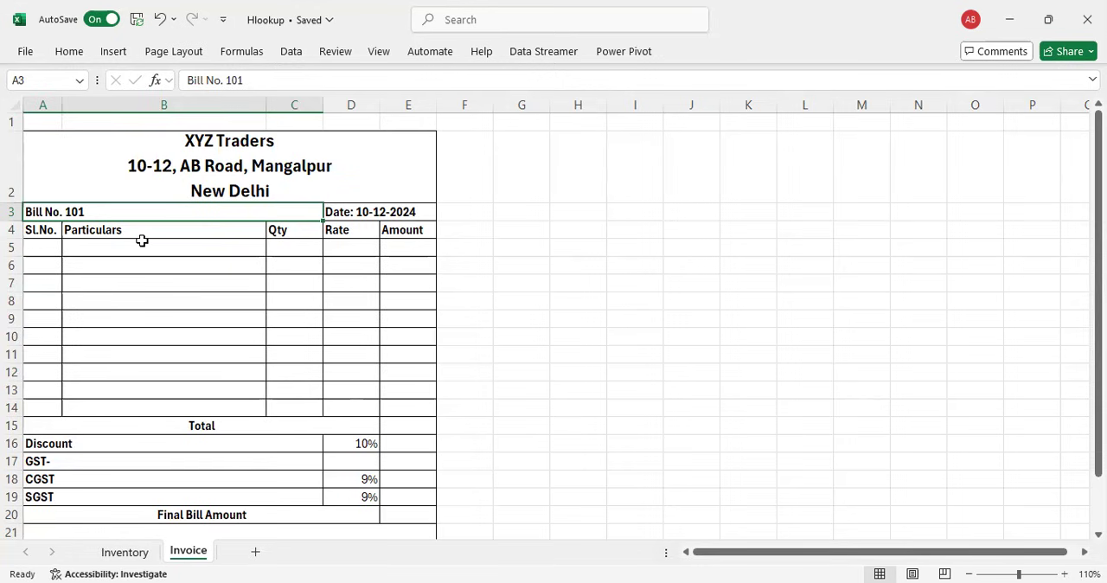
left_click_drag(135, 247, 145, 407)
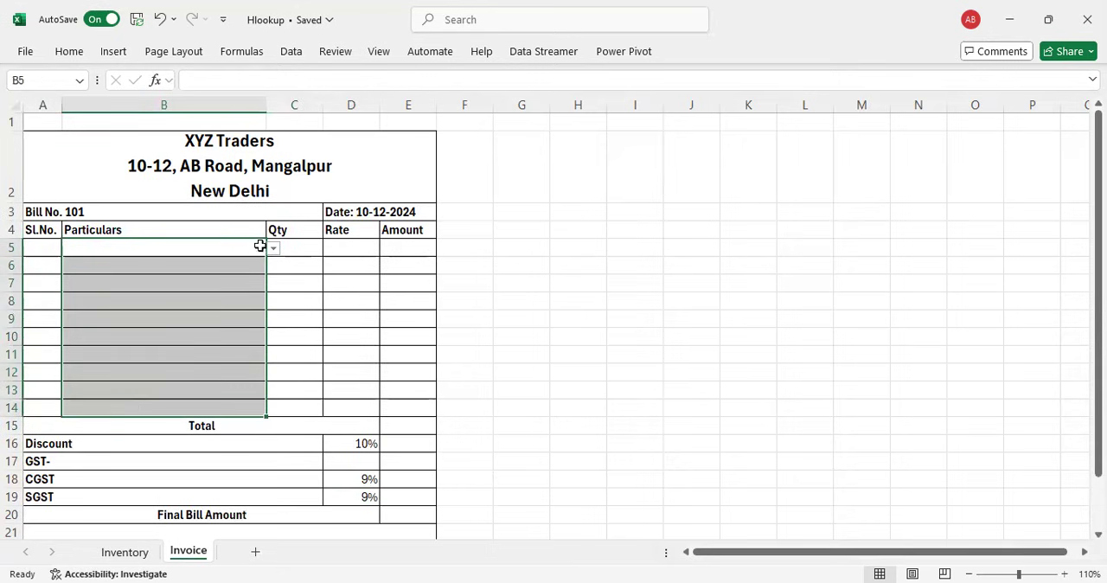
left_click(273, 250)
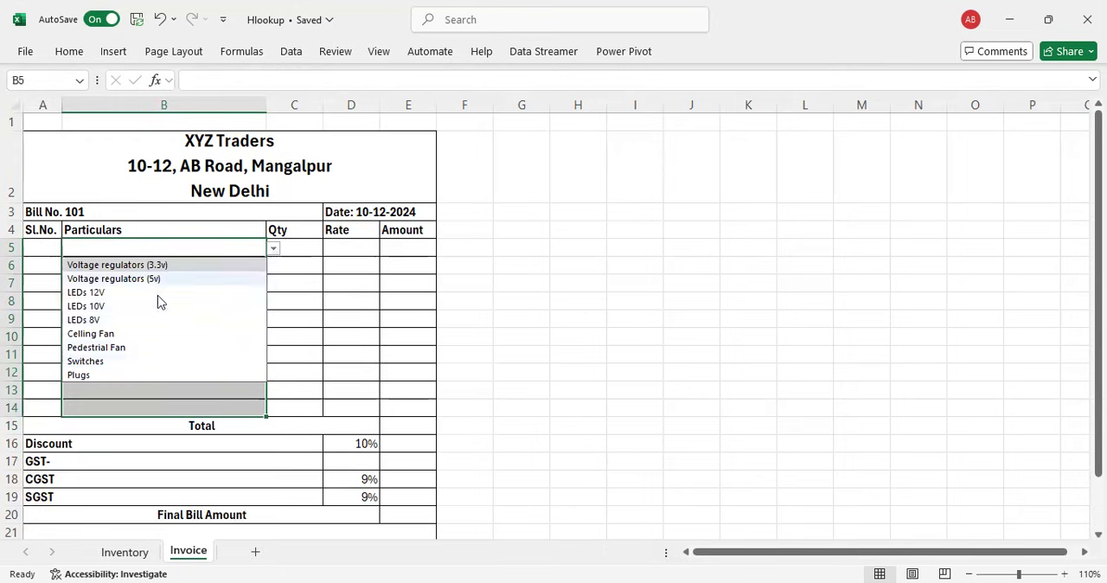
left_click(320, 290)
Step: Remove the list validation from Particulars cells B5:B14 by allowing any value, and check the cells for a dropdown
left_click_drag(207, 249, 197, 407)
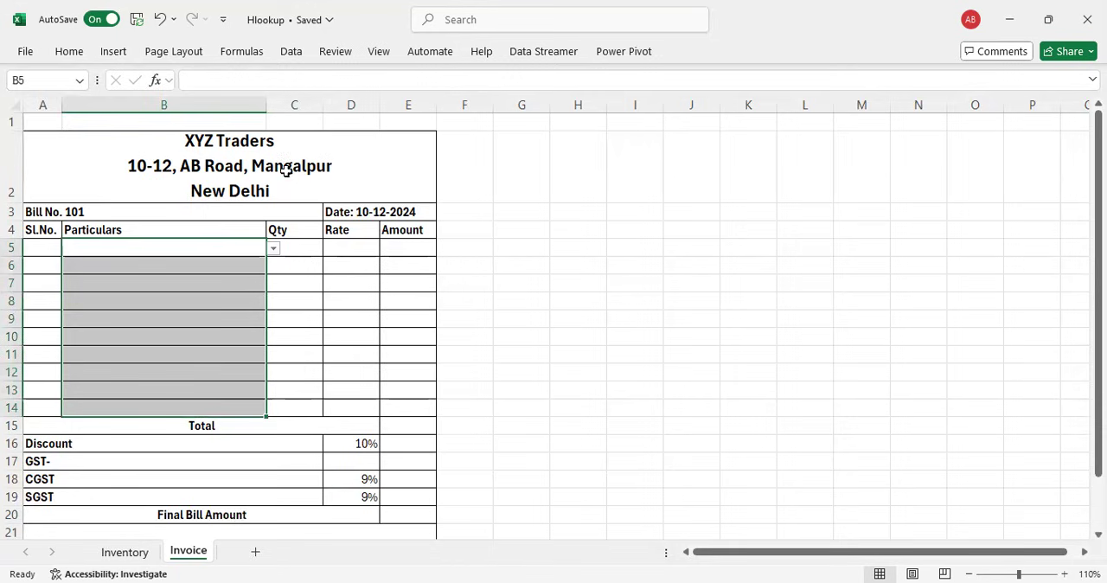
left_click(291, 52)
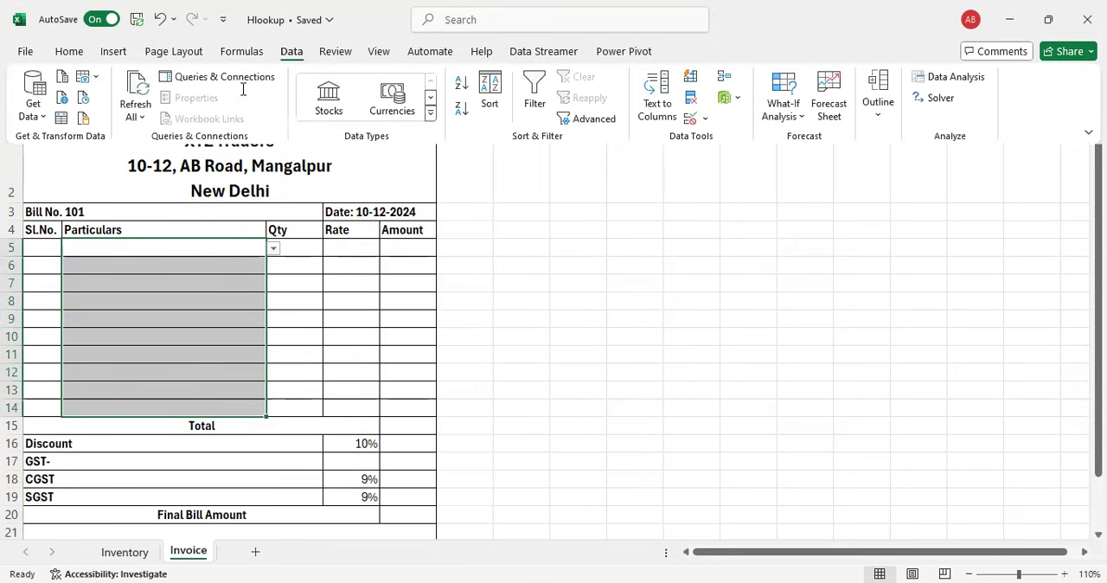
left_click(705, 118)
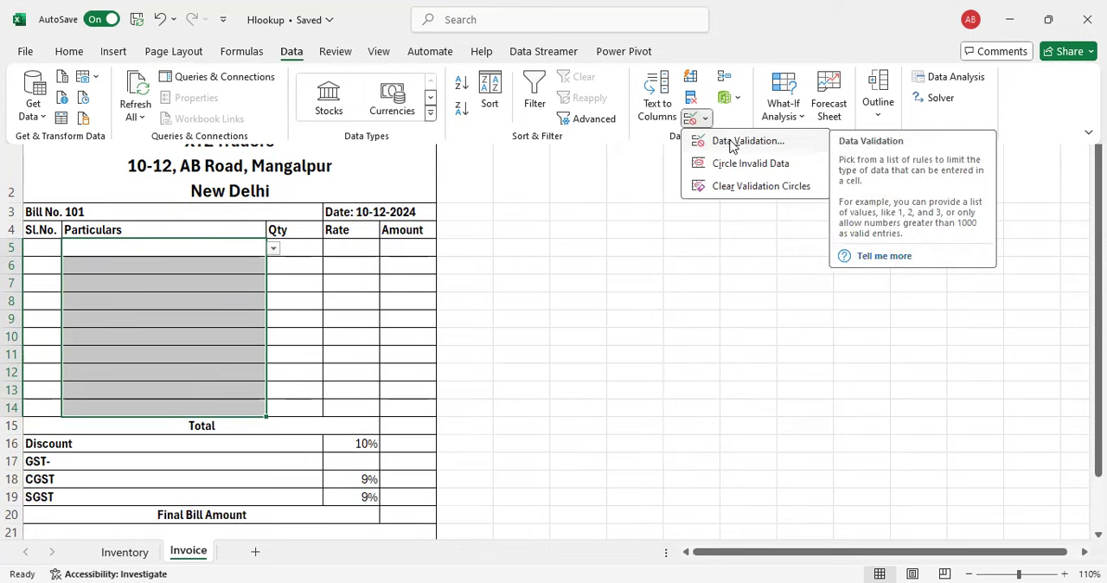
left_click(731, 143)
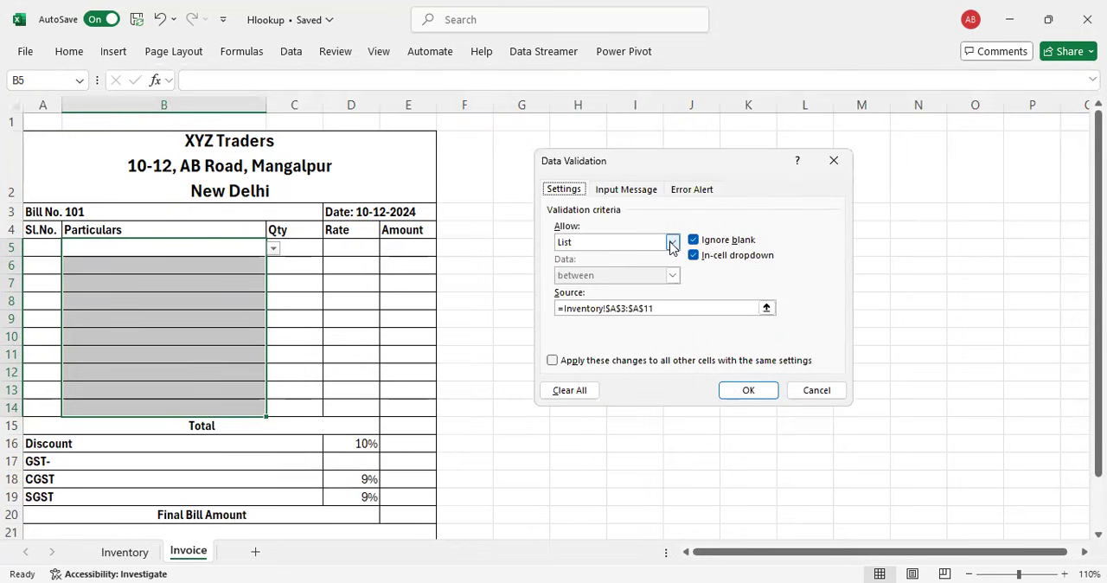
left_click(672, 243)
left_click(625, 260)
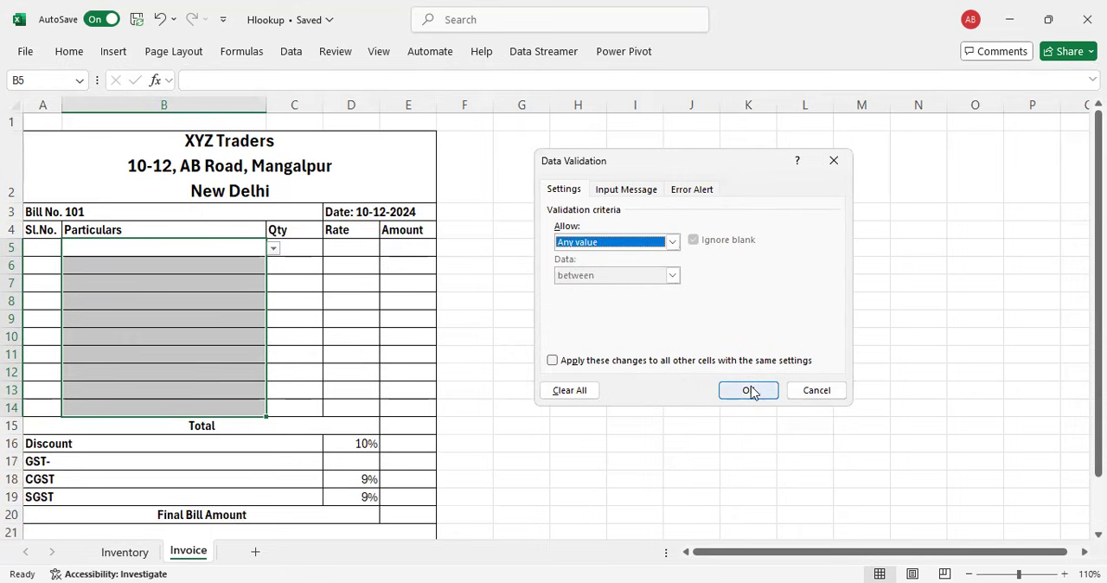
left_click(749, 390)
left_click(132, 250)
left_click_drag(134, 262, 134, 399)
left_click(184, 250)
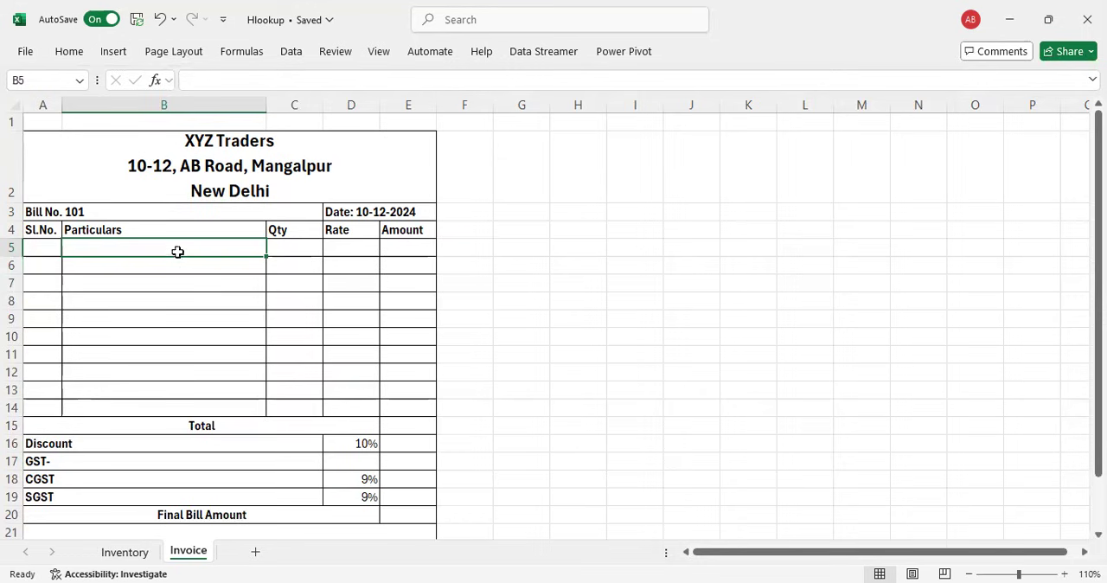
Step: Apply List data validation to Particulars cells B5:B14 with the source =Inventory!$A$3:$A$11
left_click_drag(178, 249, 163, 414)
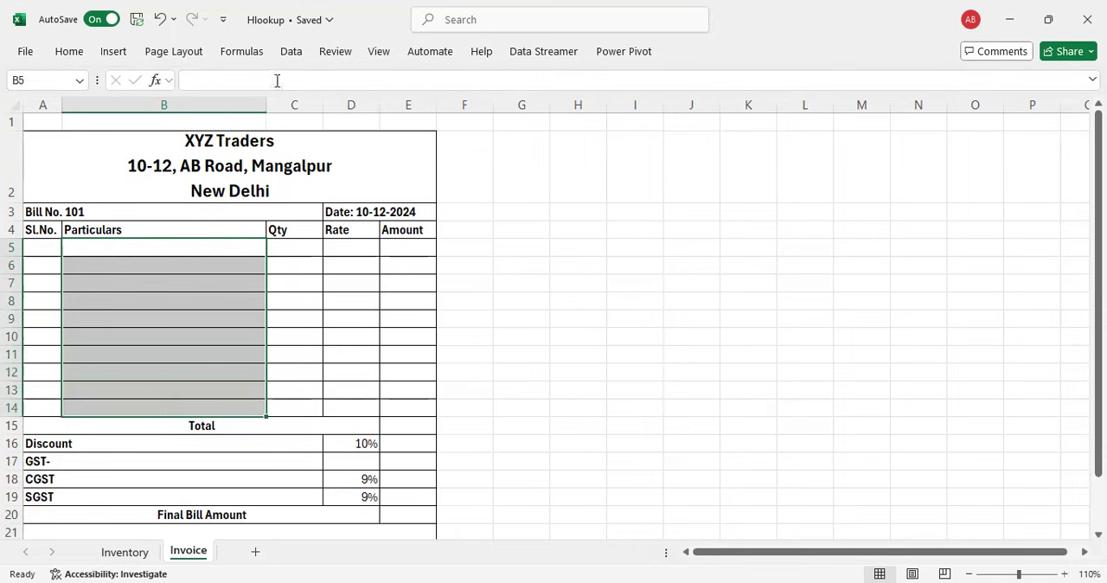
left_click(291, 52)
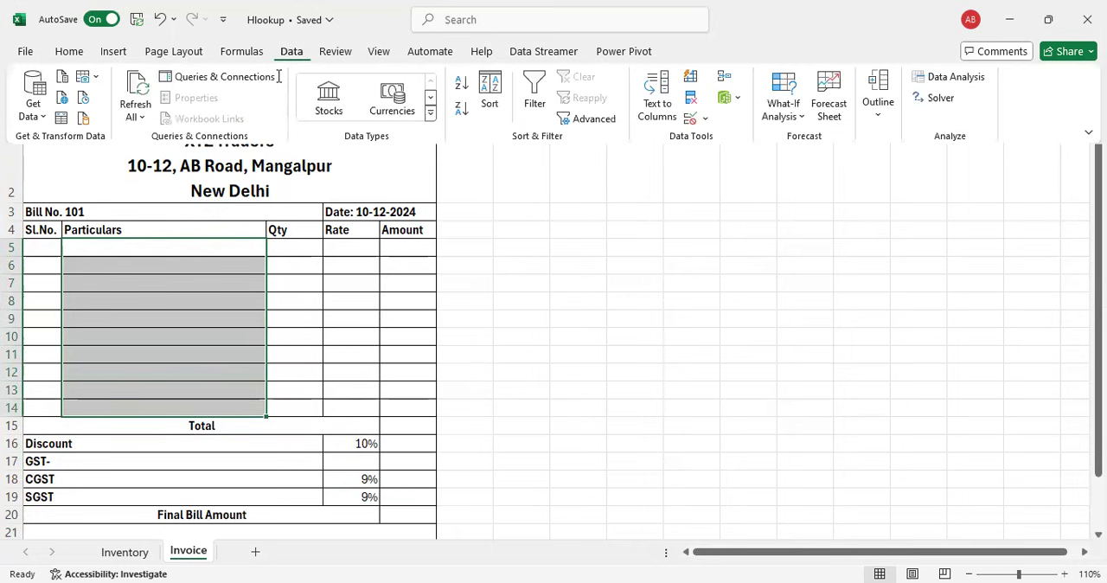
left_click(707, 121)
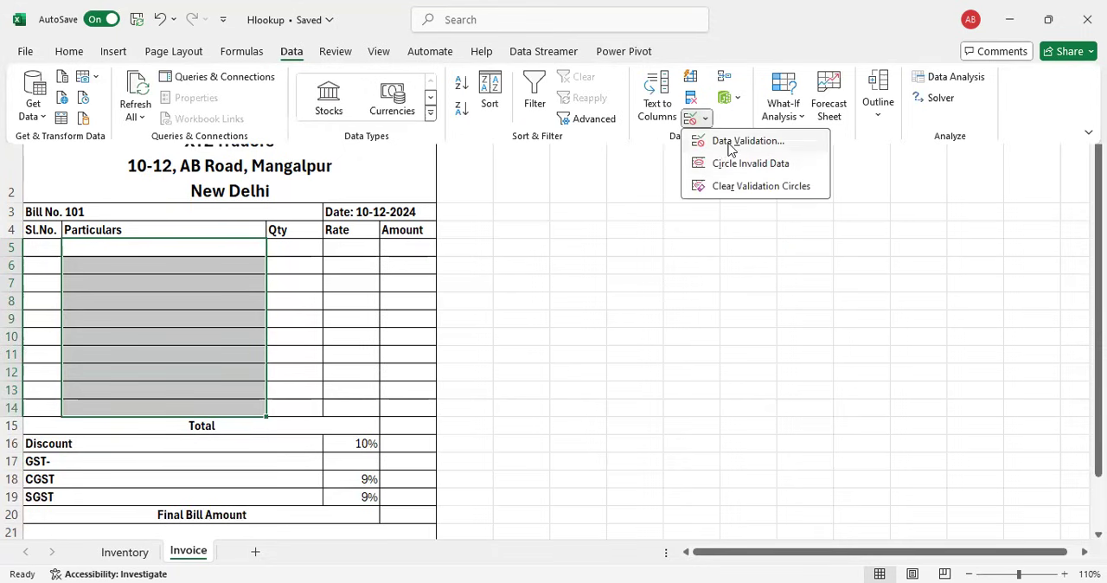
left_click(731, 142)
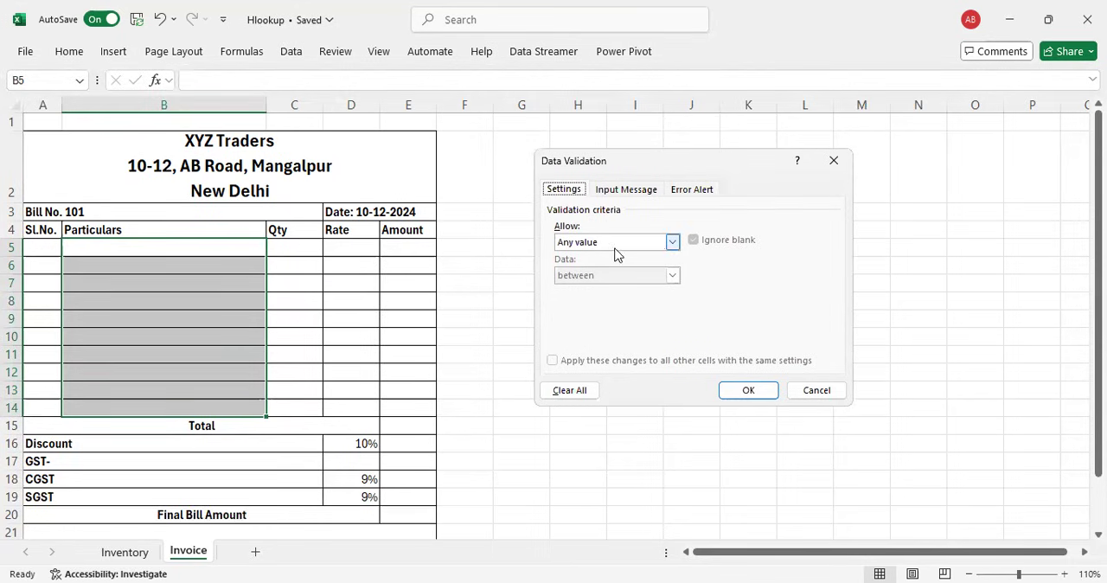
left_click(674, 242)
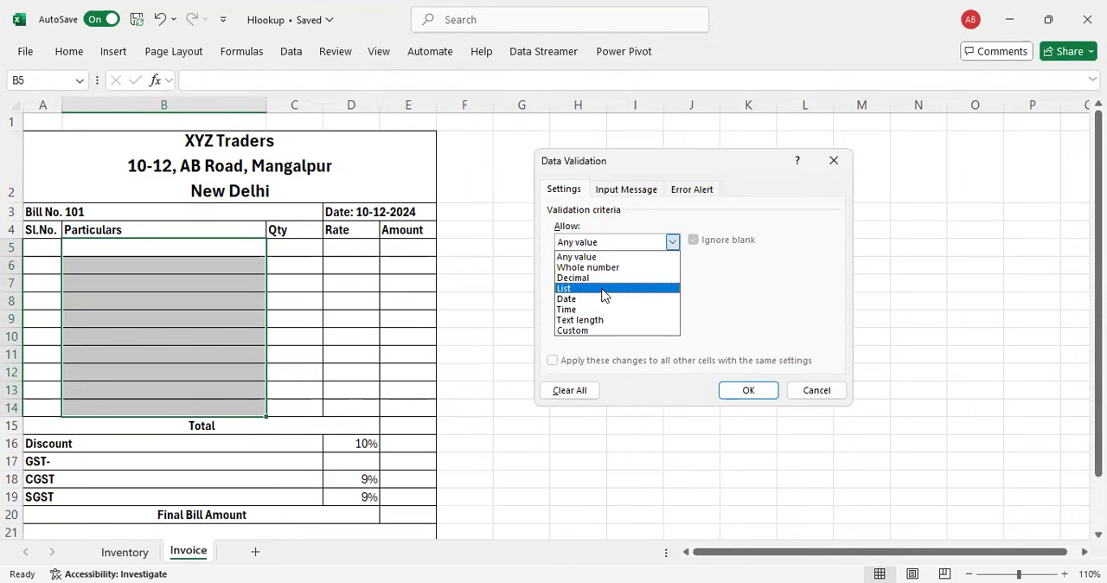
left_click(608, 289)
left_click(596, 309)
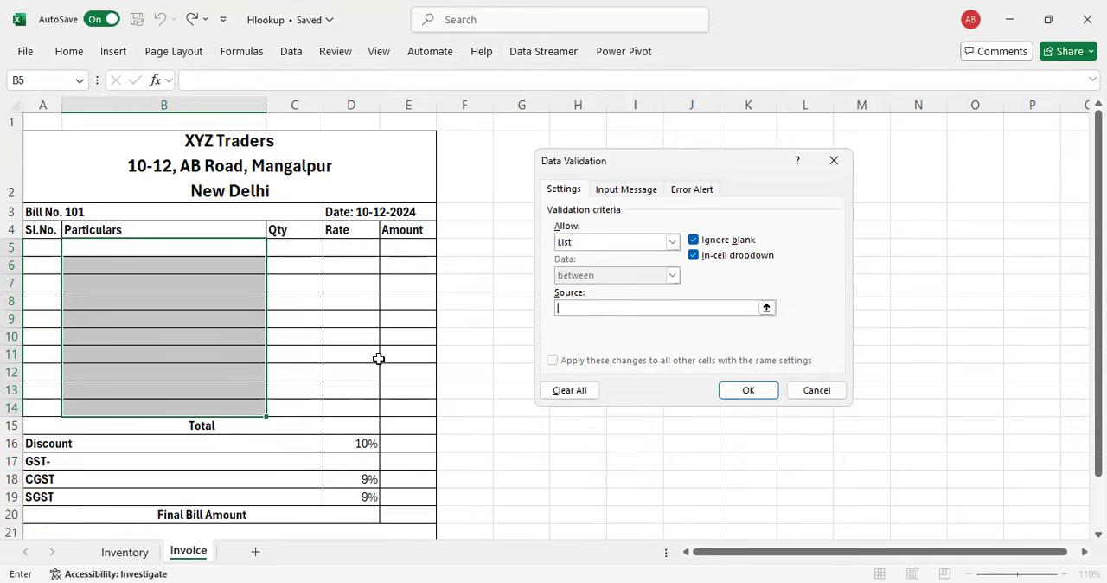
left_click(122, 554)
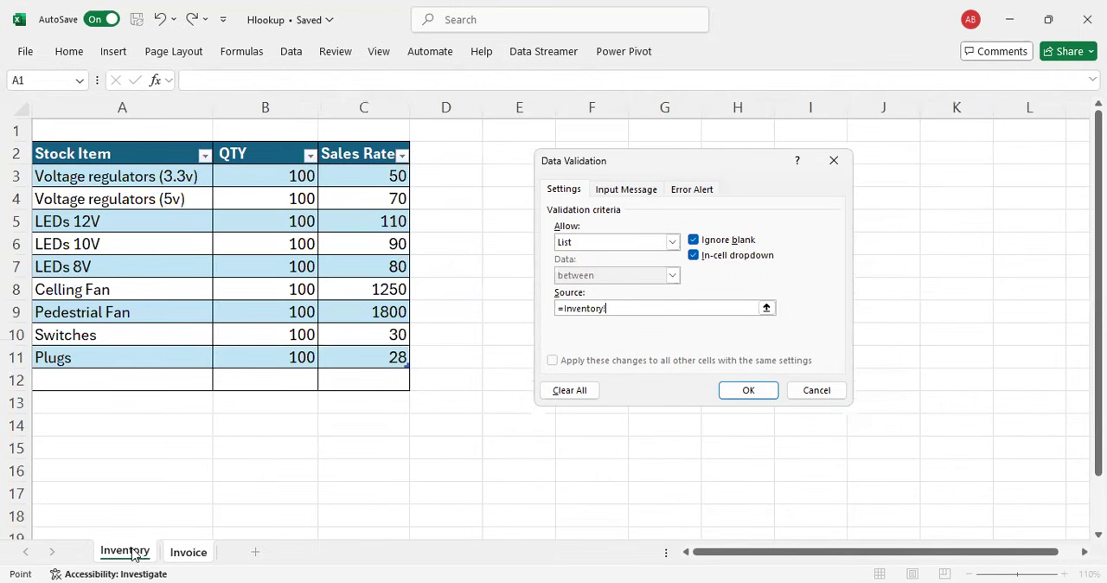
left_click(87, 178)
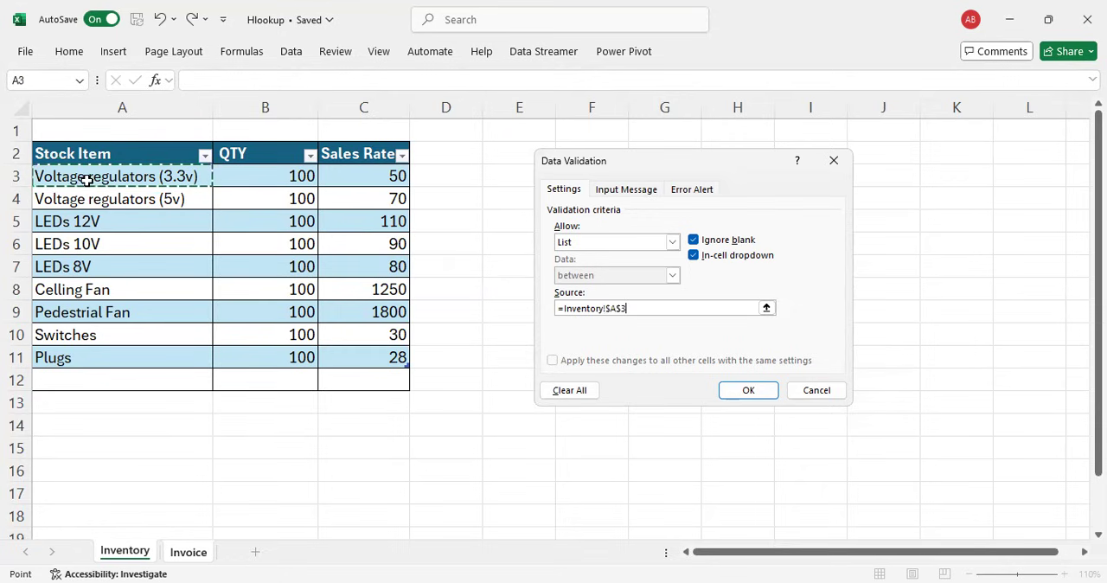
left_click(60, 354, "shift")
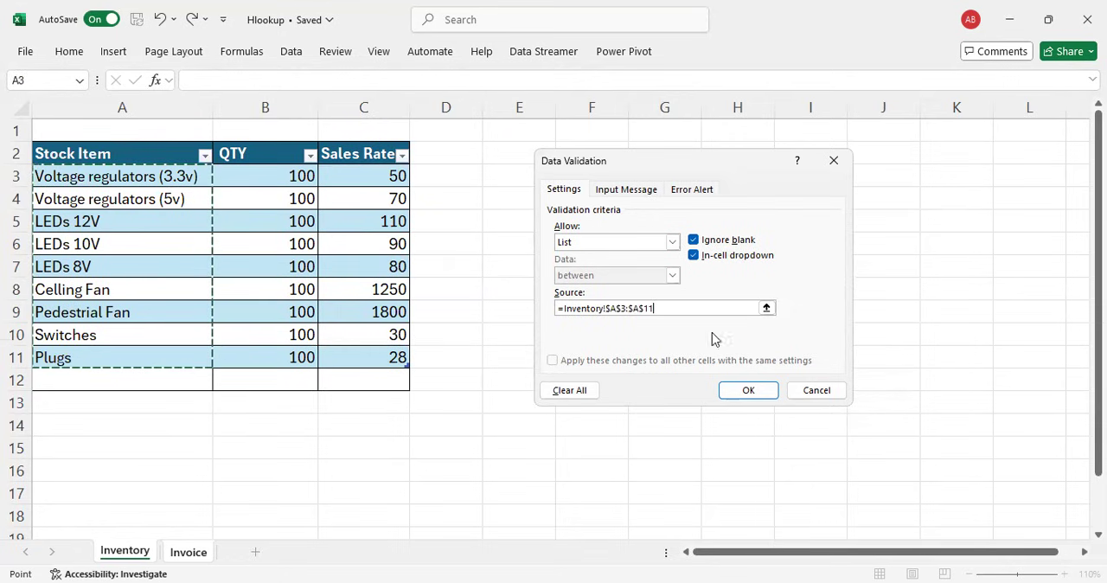
left_click(752, 390)
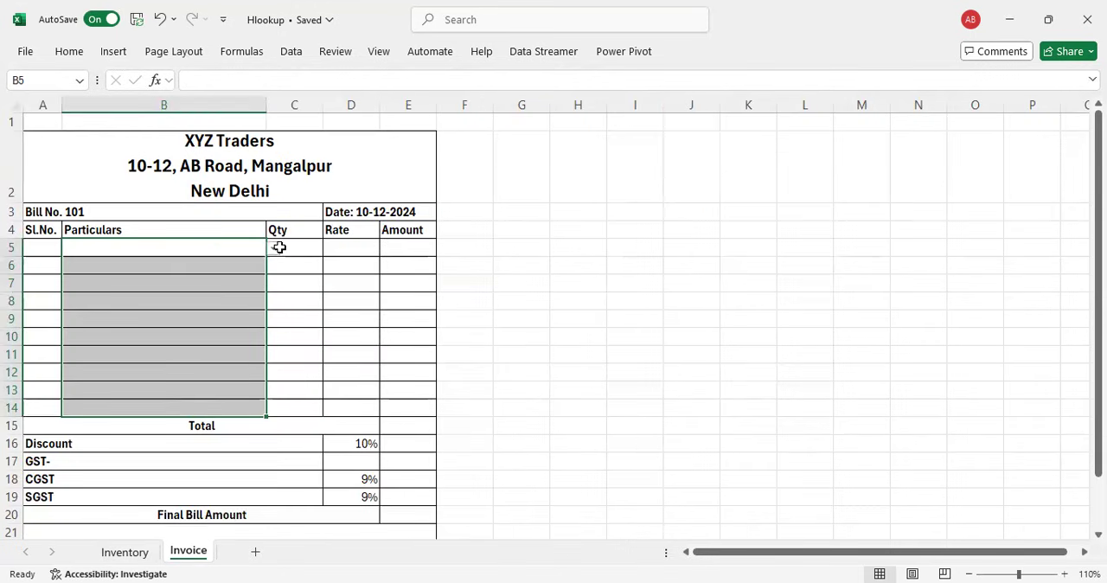
Step: Try the dropdown in cell B5 by picking Voltage regulators (5v) and then Celling Fan
left_click(231, 248)
left_click(274, 248)
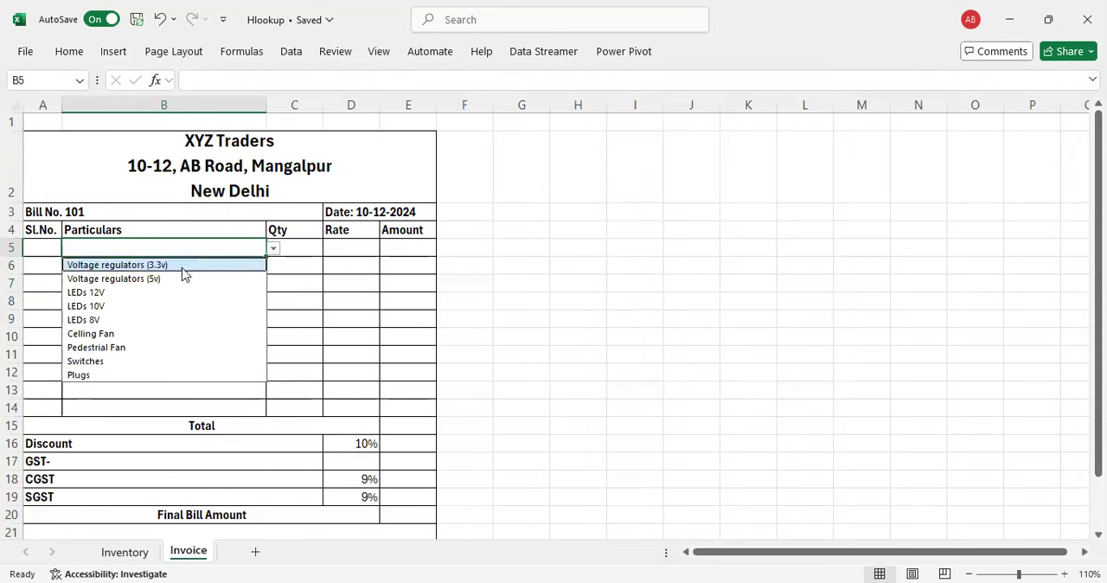
left_click(113, 280)
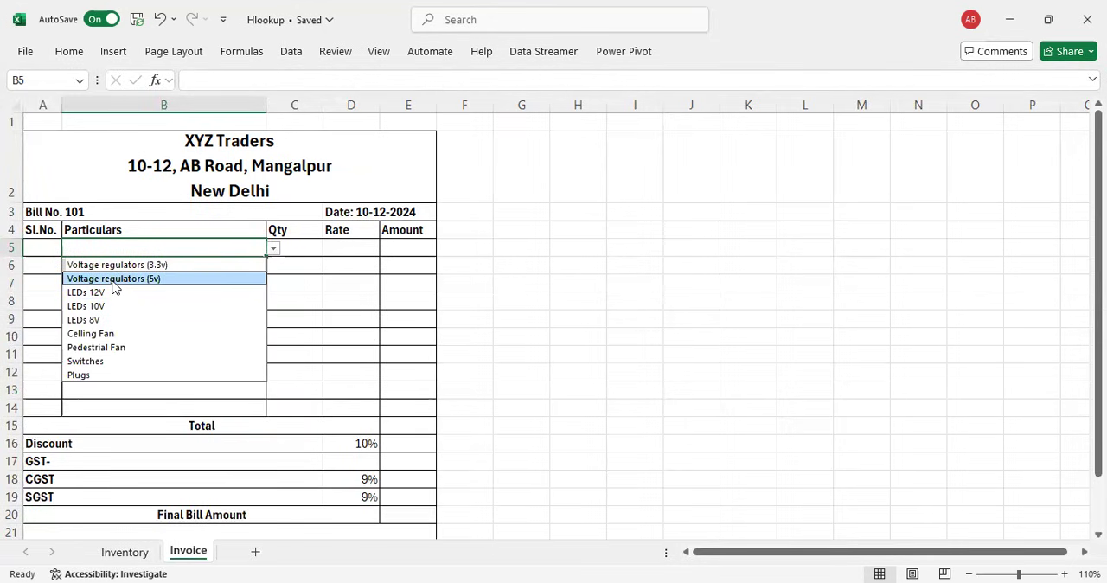
left_click(122, 333)
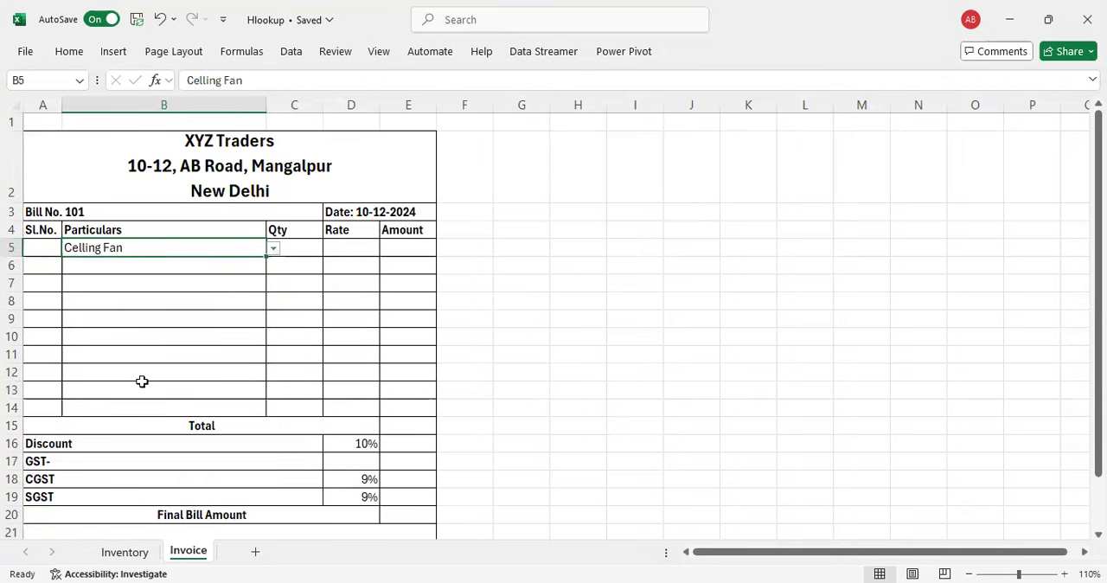
Step: Compare the dropdown items with the Inventory sheet and set invoice cell B5 to Voltage regulators (3.3v)
left_click(125, 552)
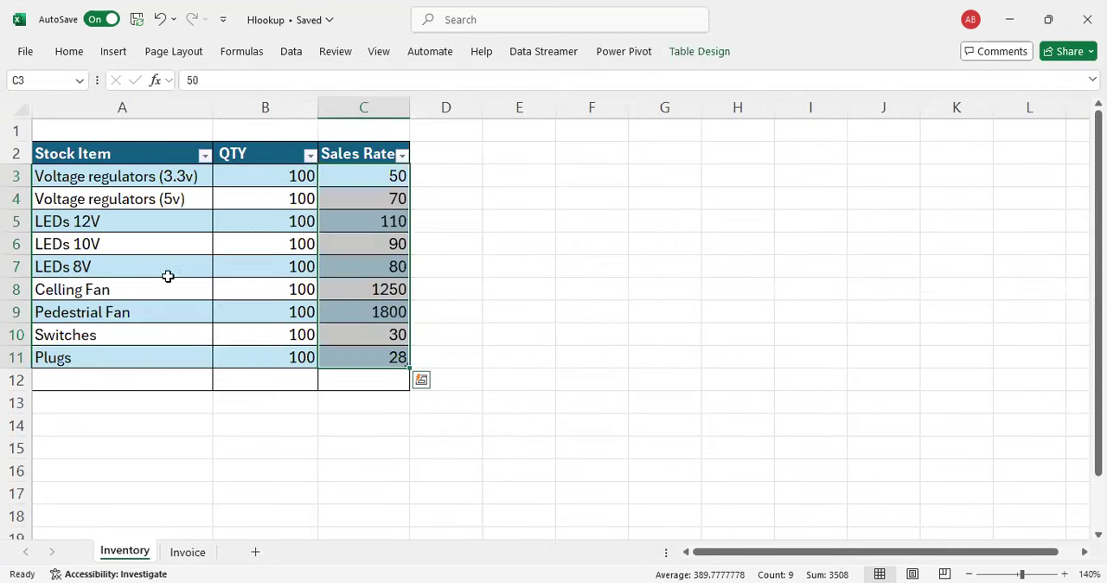
left_click(192, 554)
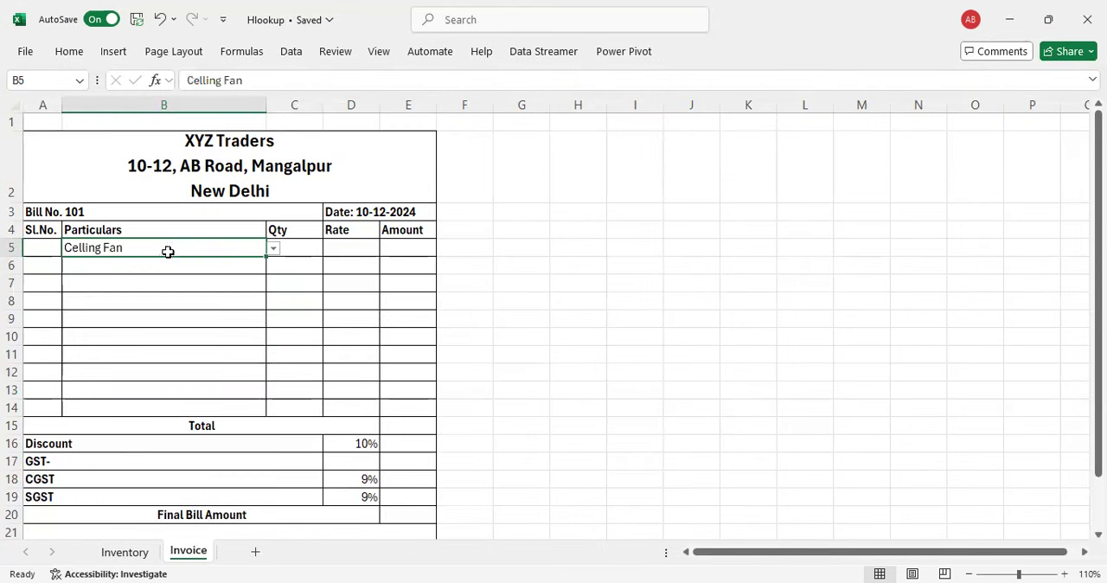
left_click(272, 249)
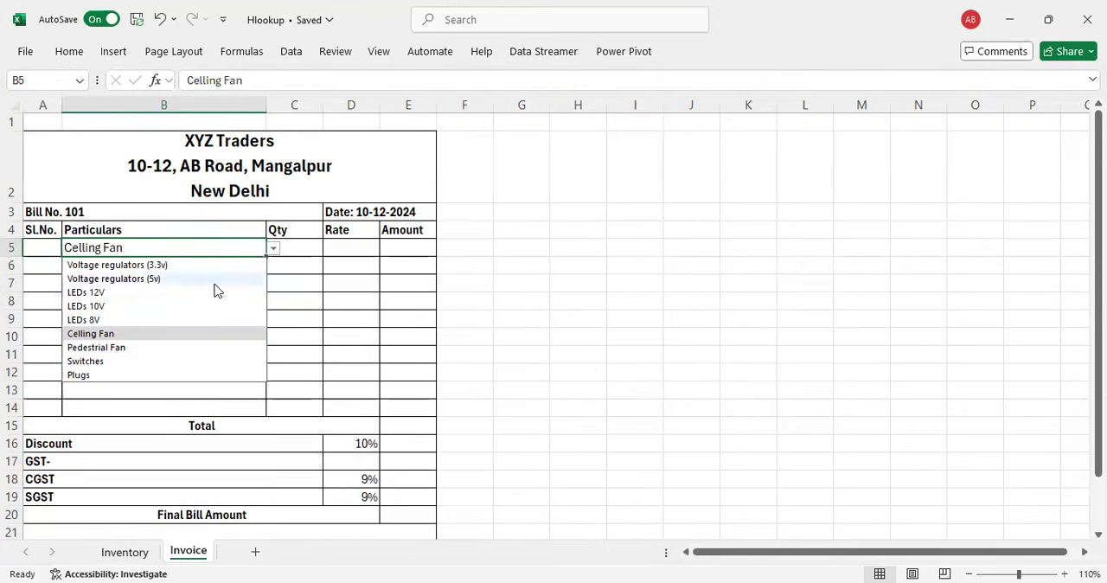
left_click(134, 266)
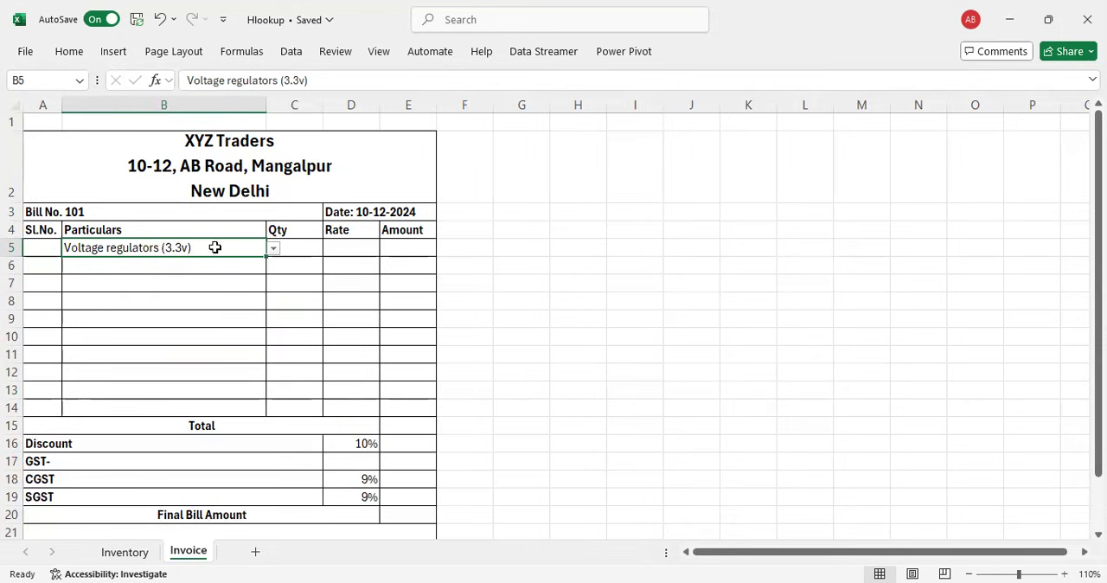
Step: Check the item dropdown in Particulars cell B13 without choosing an item
left_click(200, 384)
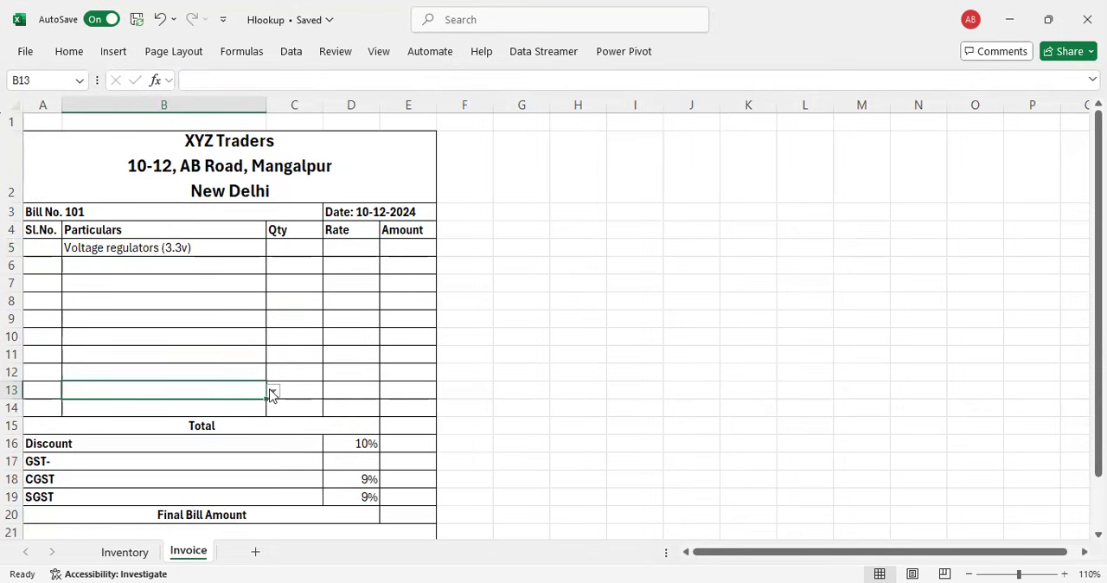
left_click(272, 393)
left_click(308, 323)
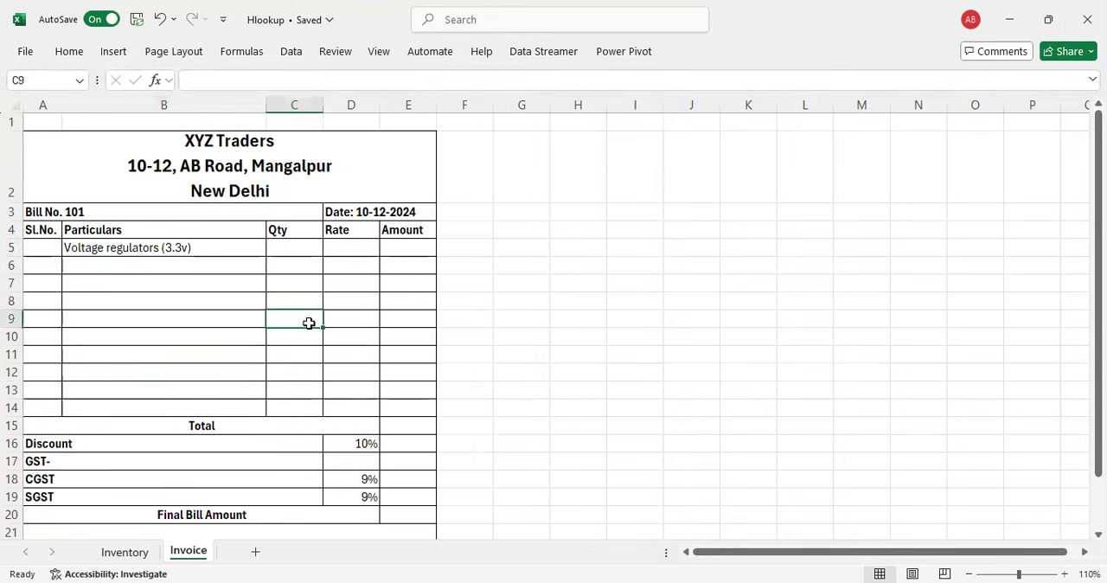
Step: Enter a quantity of 5 for the Voltage regulators (3.3v) item in cell C5
left_click(222, 248)
left_click(303, 247)
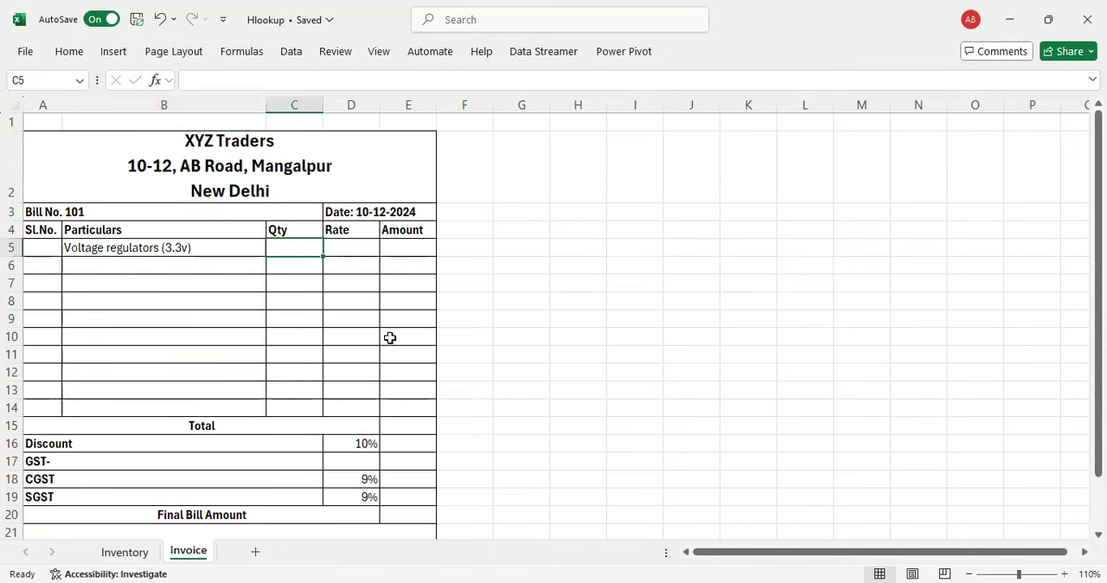
type("5")
key("Tab")
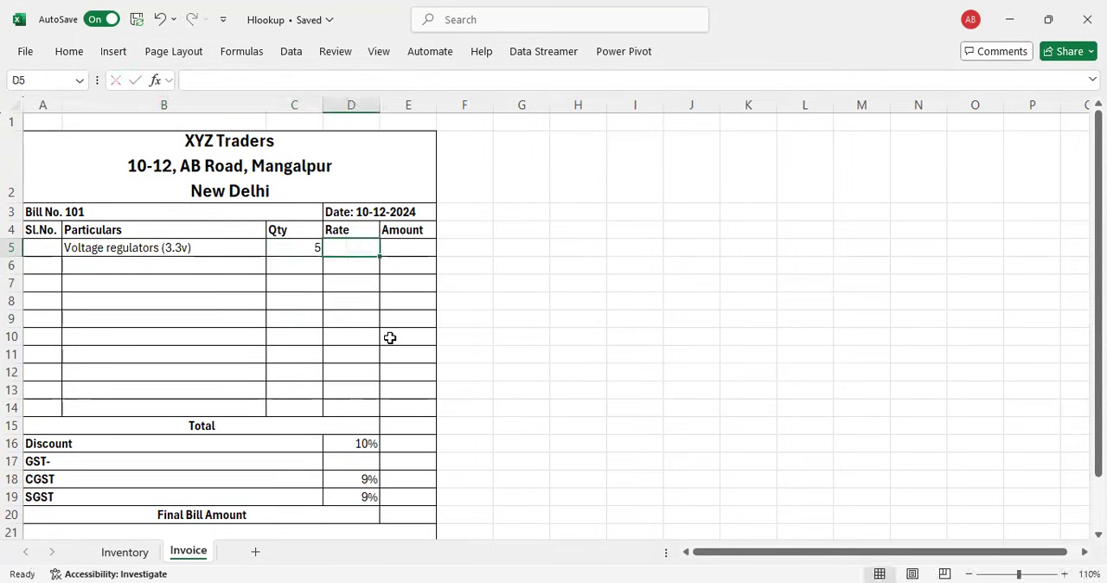
Step: Look over the Sales Rate column on the Inventory sheet and return to Rate cell D5 on the invoice
key("Left")
key("Left")
key("Right")
key("Right")
key("Right")
key("Left")
left_click(121, 552)
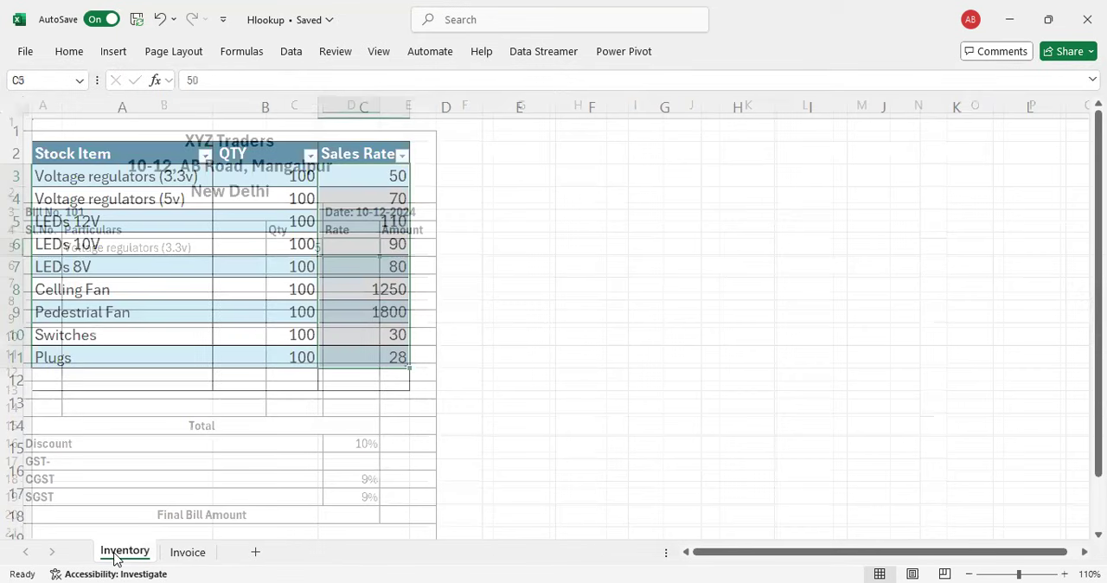
left_click(195, 553)
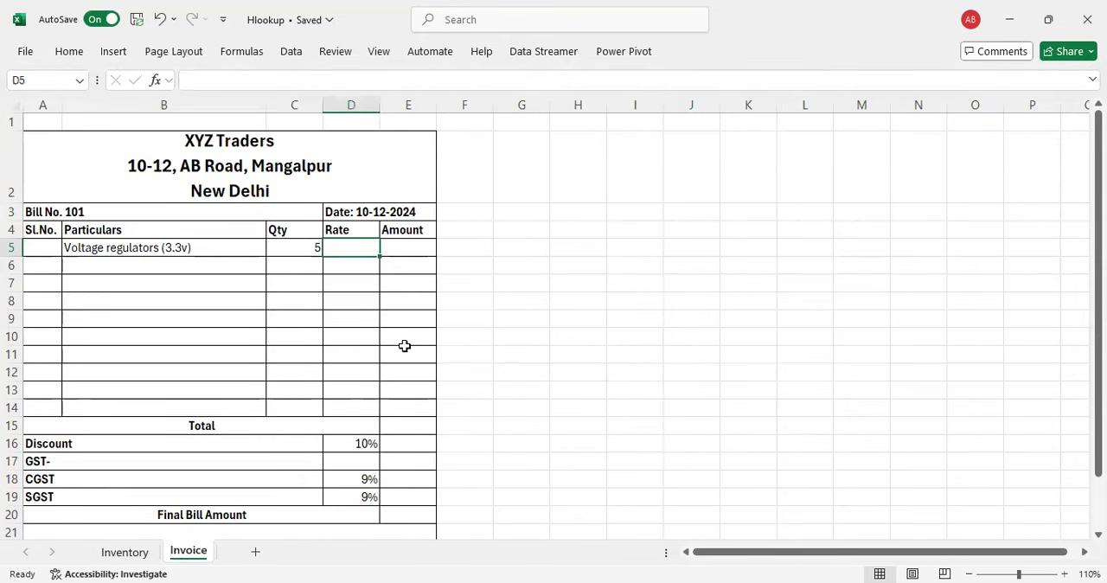
Step: Start a VLOOKUP formula in Rate cell D5 with B5 as the lookup value
type("=v")
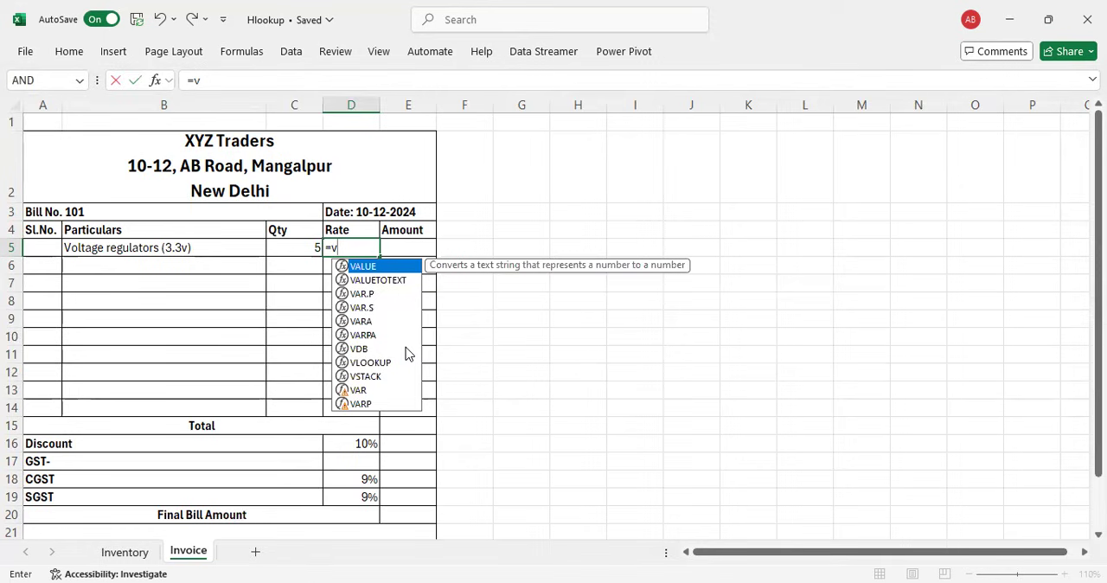
type("looku")
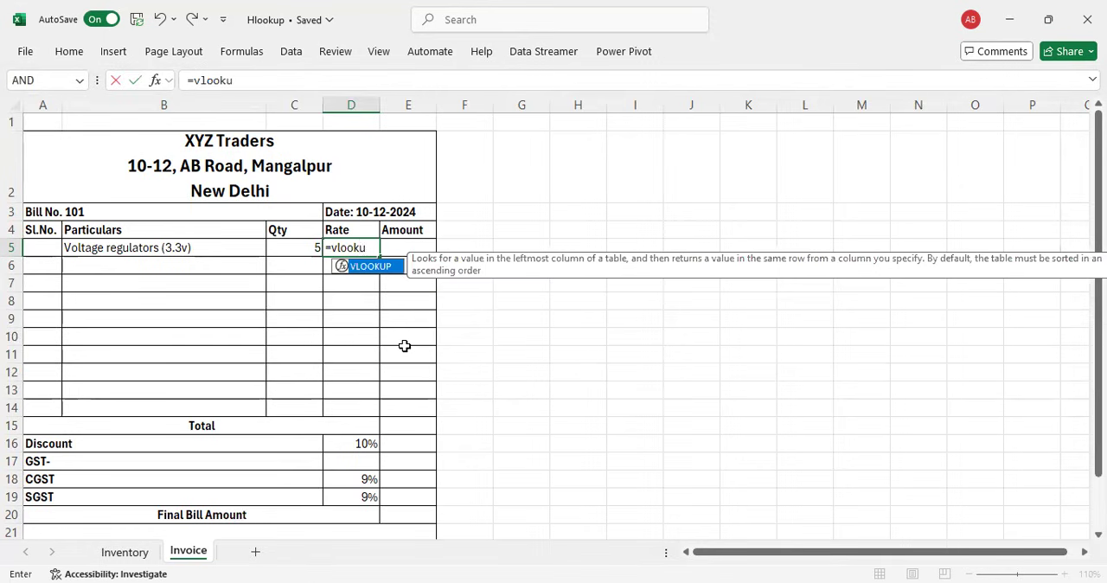
type("p(")
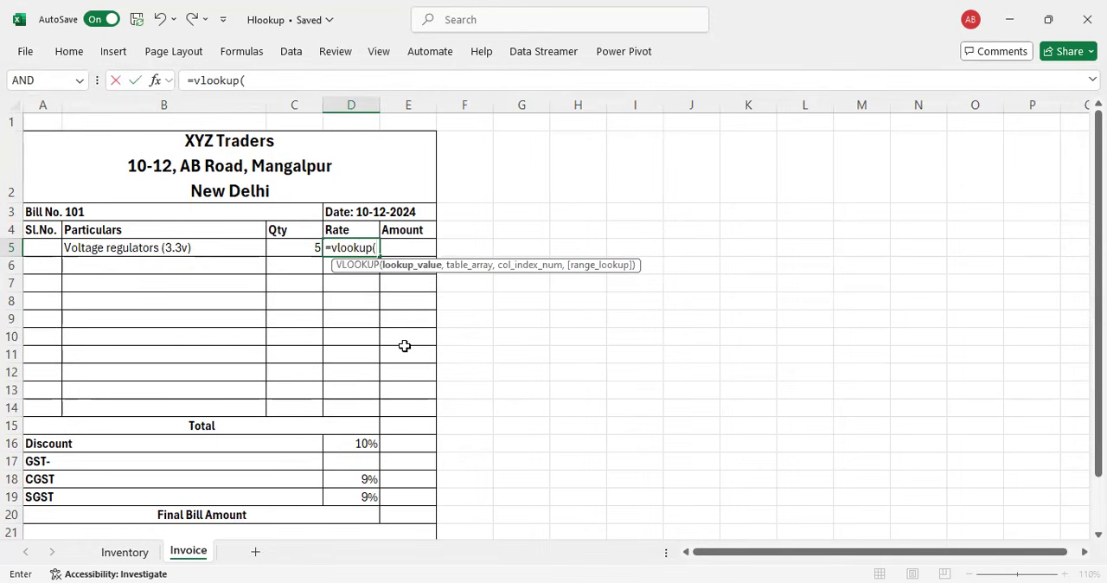
left_click(107, 246)
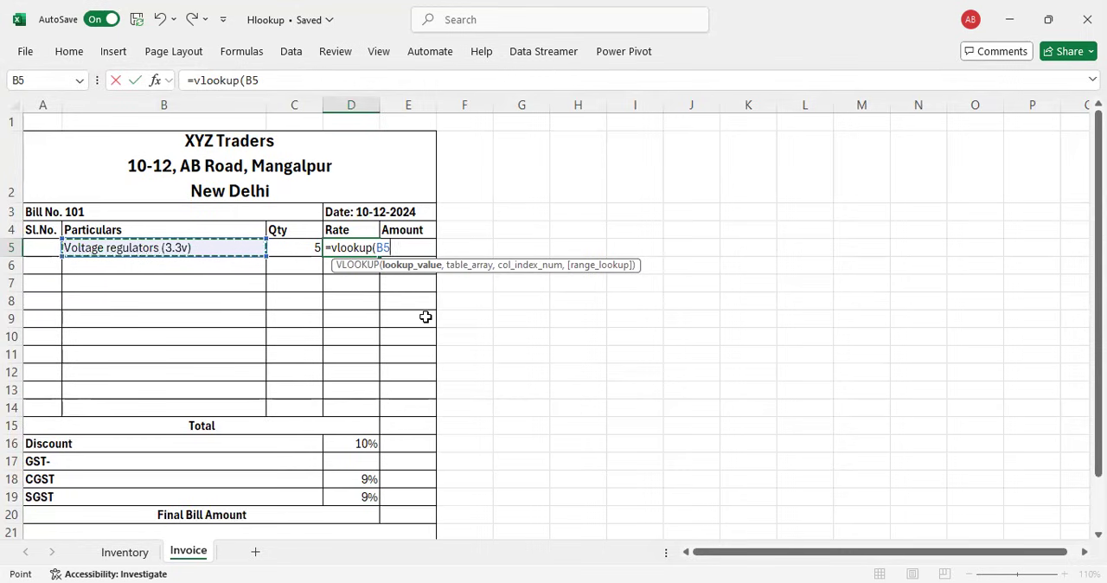
type(",")
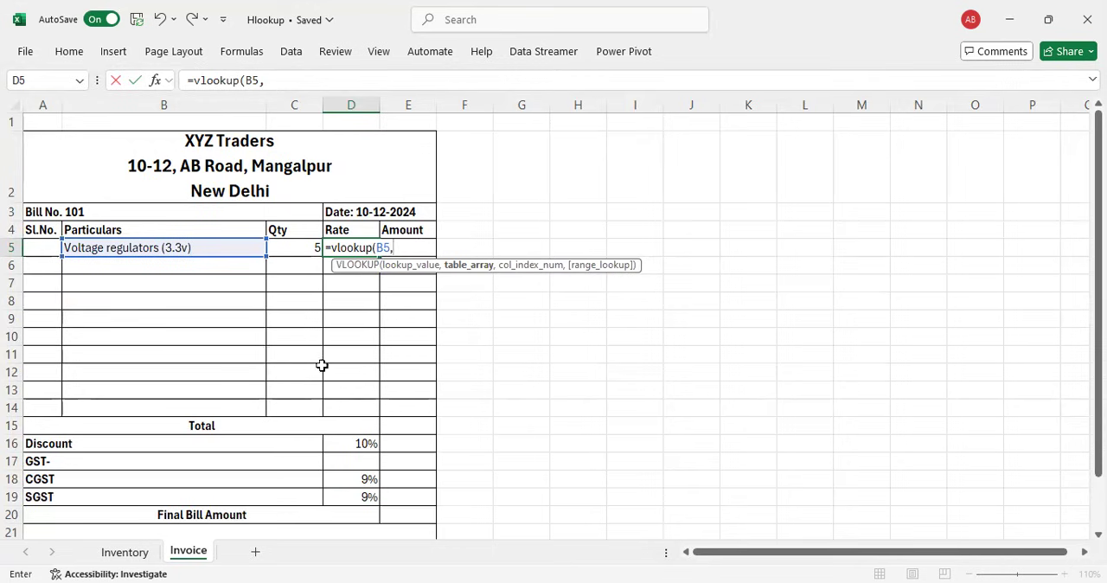
Step: Set the VLOOKUP table array to Inventory!A3:C11, replacing the Invoice sheet name in the reference with Inventory
left_click(123, 553)
left_click_drag(111, 179, 205, 205)
left_click_drag(377, 357, 378, 359)
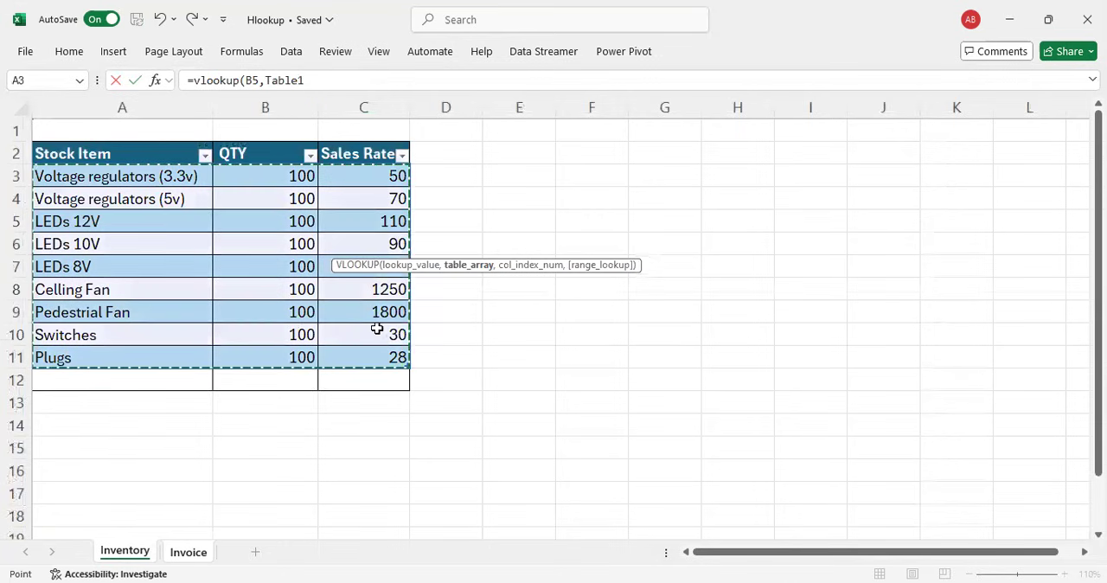
left_click(188, 558)
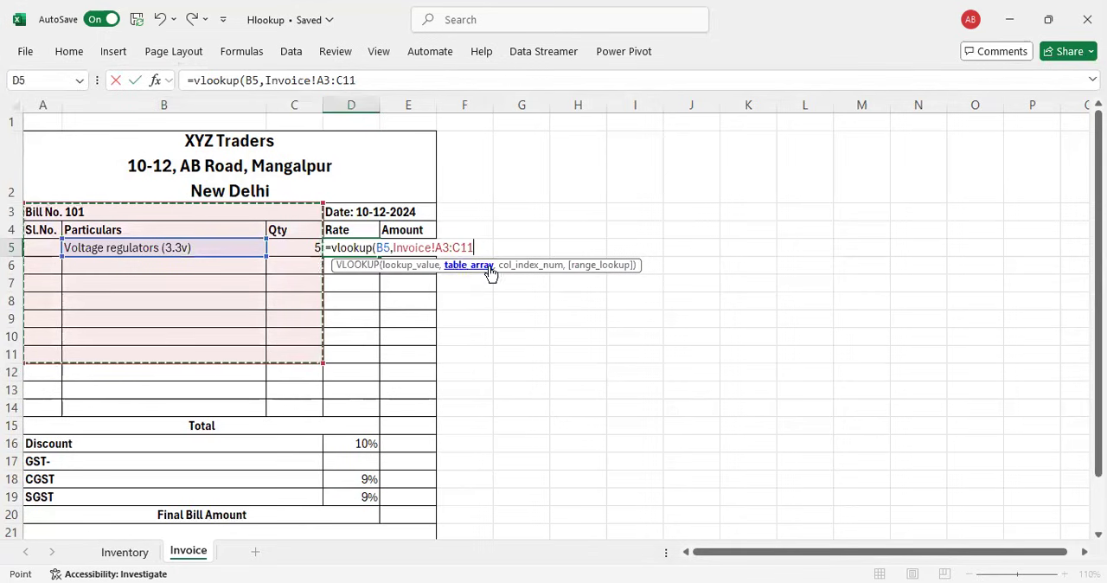
left_click(432, 247)
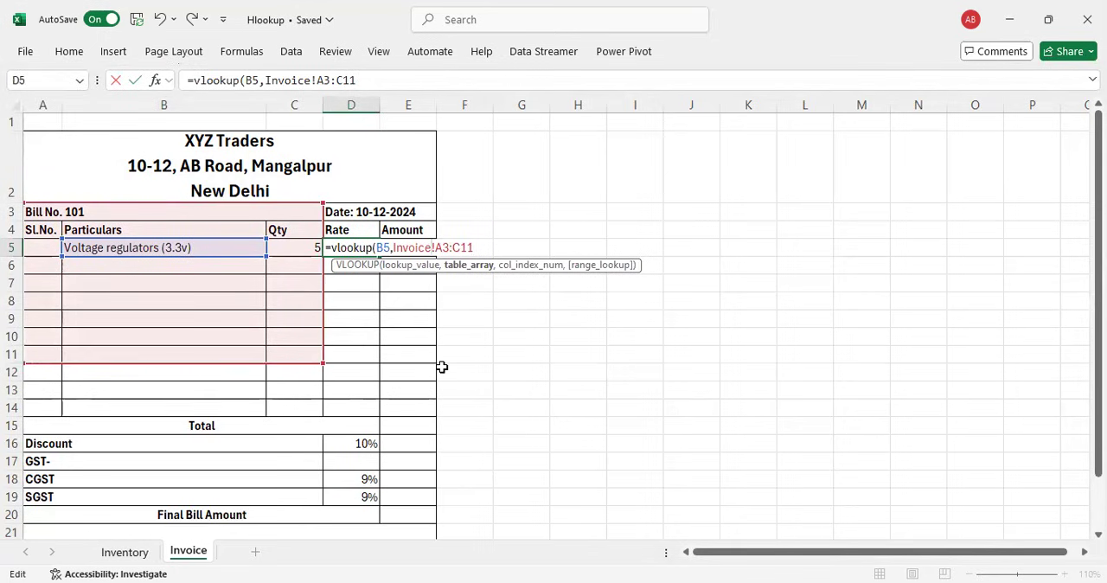
key("BackSpace")
key("BackSpace")
key("BackSpace")
key("BackSpace")
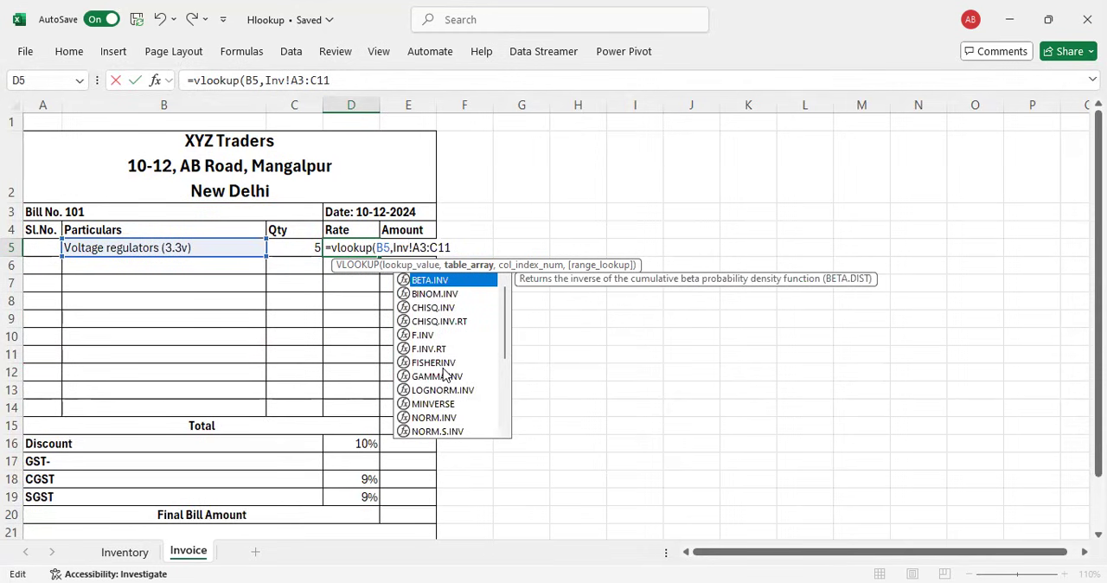
type("entory")
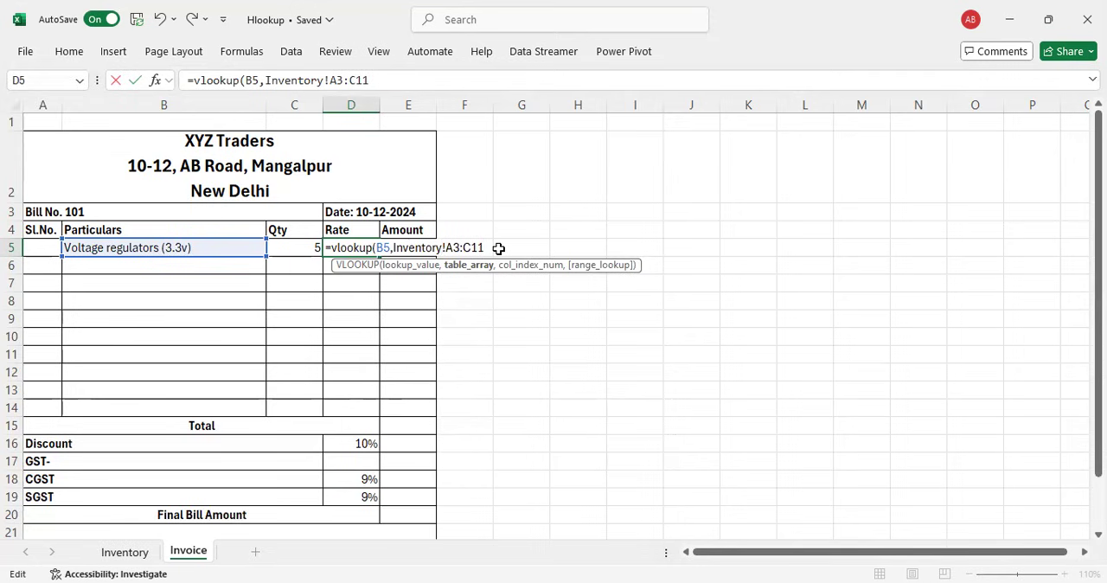
Step: Complete the D5 VLOOKUP with column index 3 and range lookup 0, and commit the formula
type(",3")
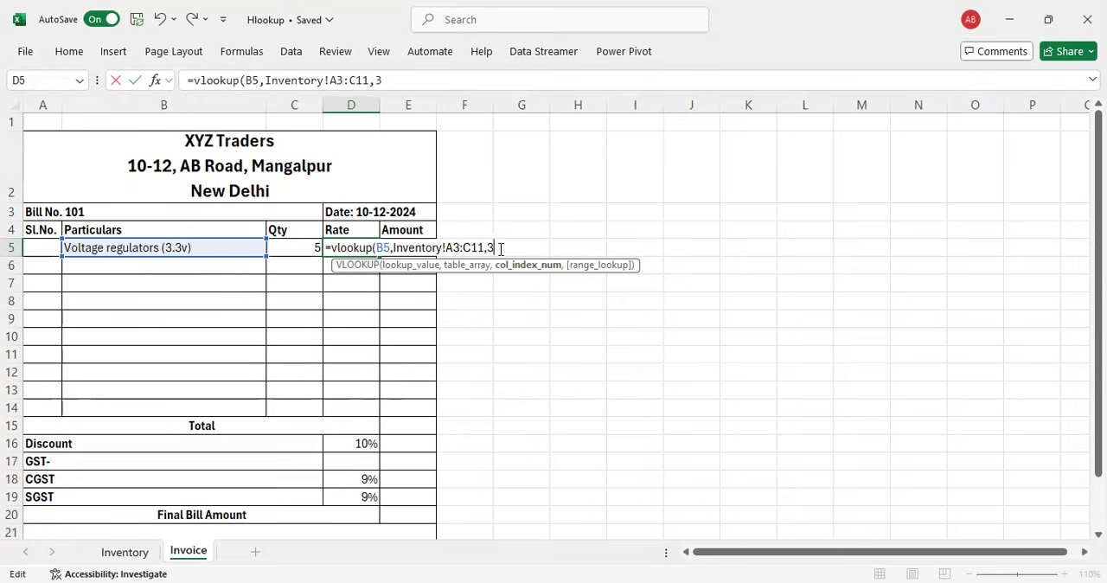
type(",0")
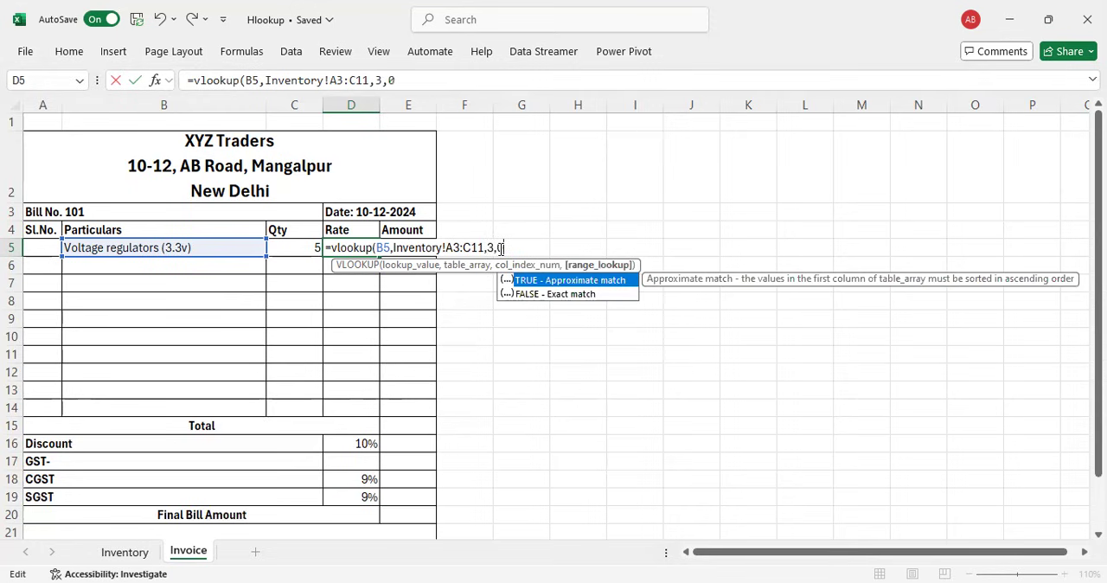
type(")")
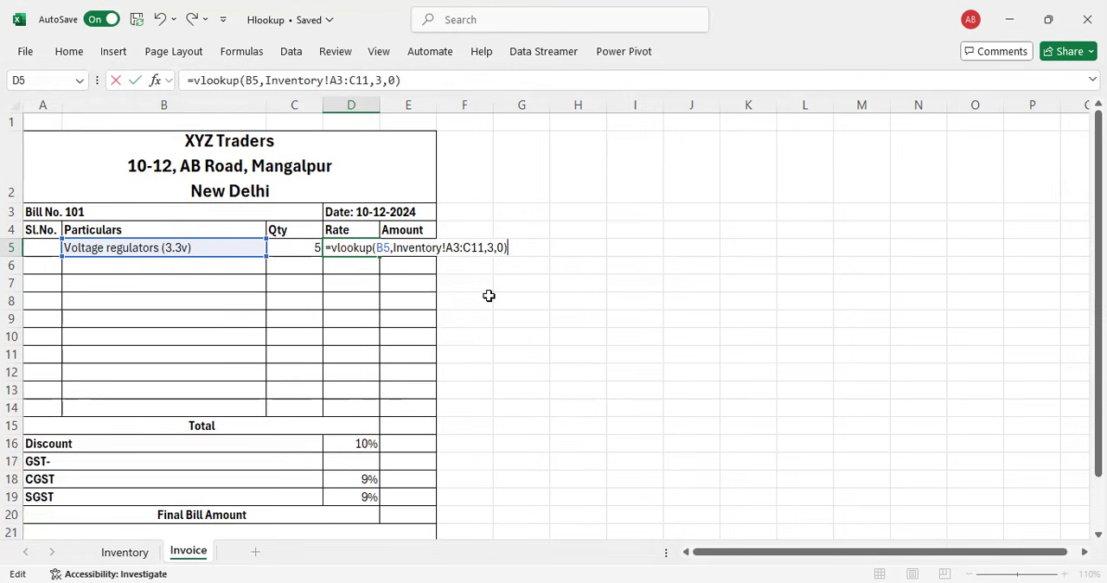
key("Return")
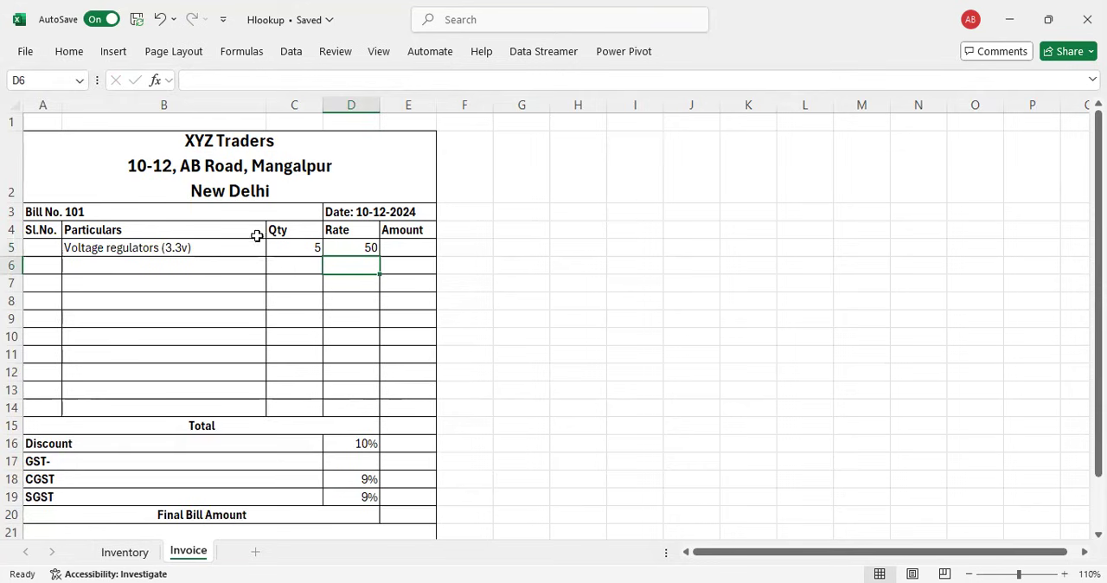
Step: Check the rate in D5 against the Voltage regulators (3.3v) row on the Inventory sheet and review the VLOOKUP formula
left_click(345, 249)
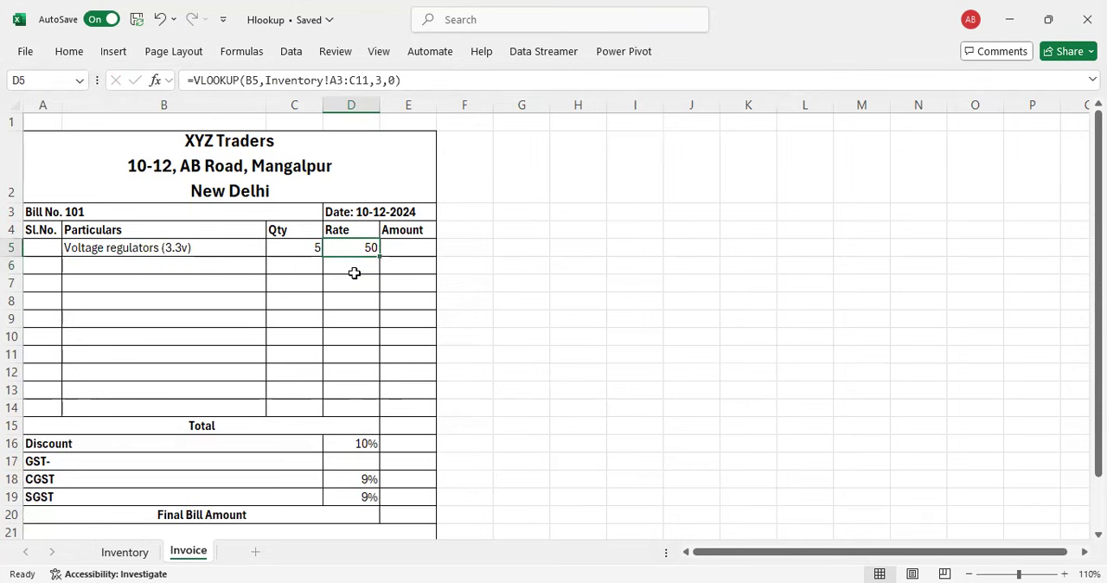
left_click(127, 554)
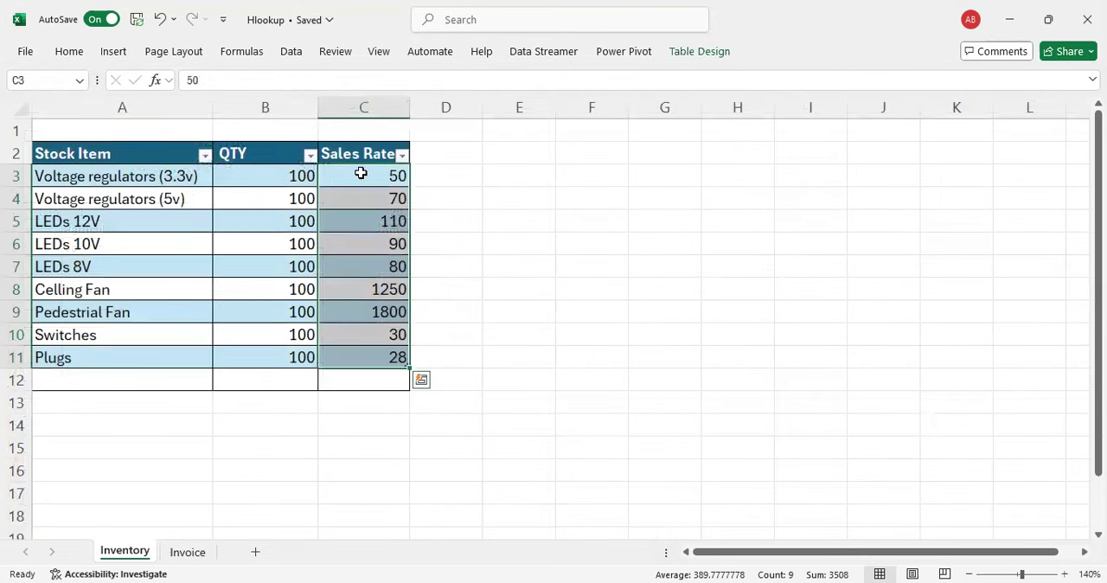
left_click(154, 177)
left_click(285, 180)
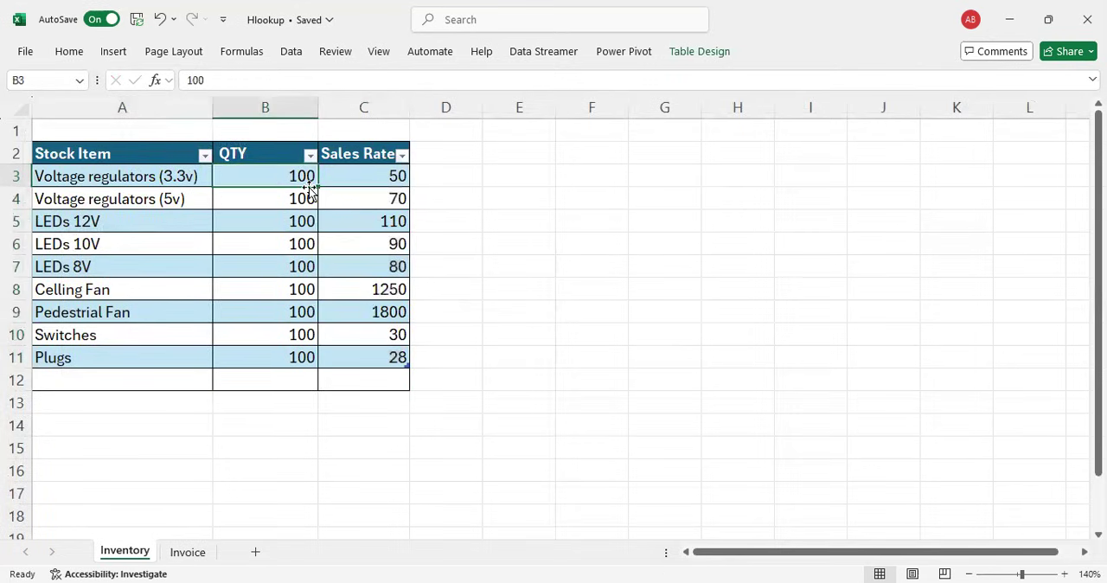
left_click(374, 181)
left_click(183, 553)
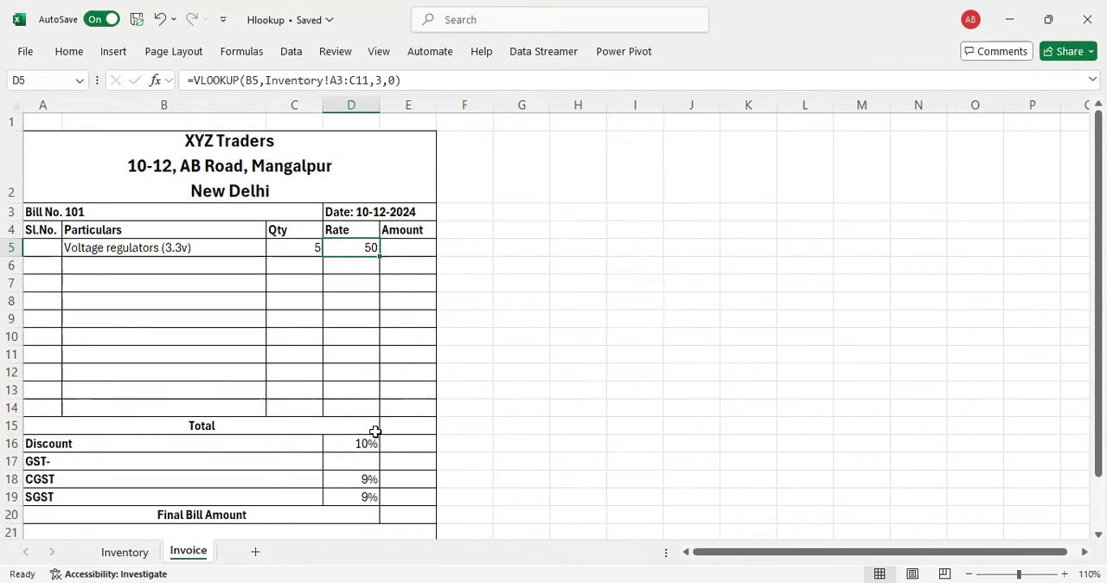
double_click(362, 250)
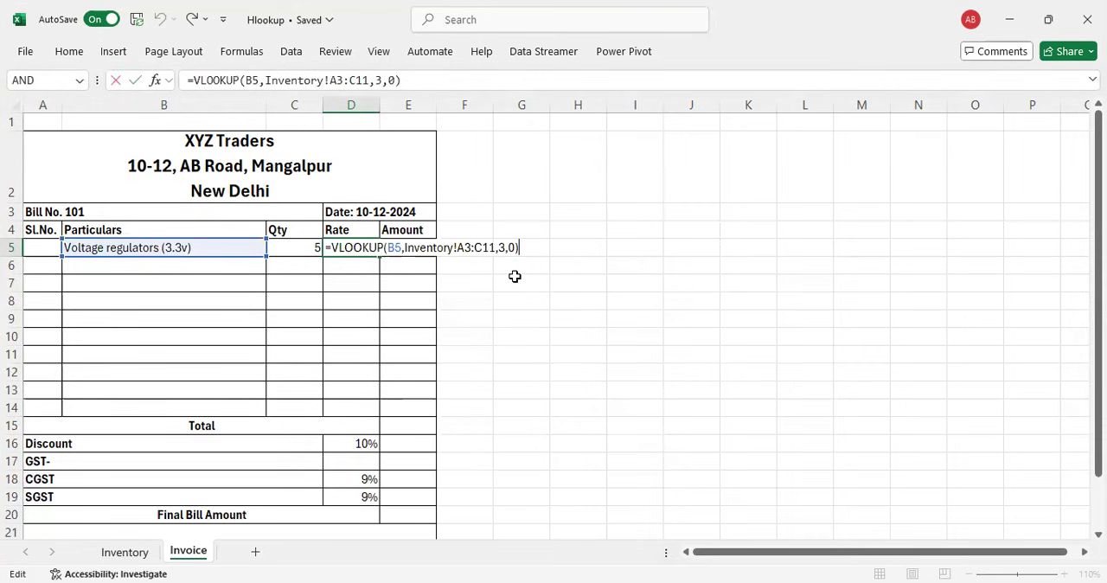
key("Return")
key("Up")
Step: Calculate the first item's amount in E5 with the formula =C5*D5
left_click(420, 246)
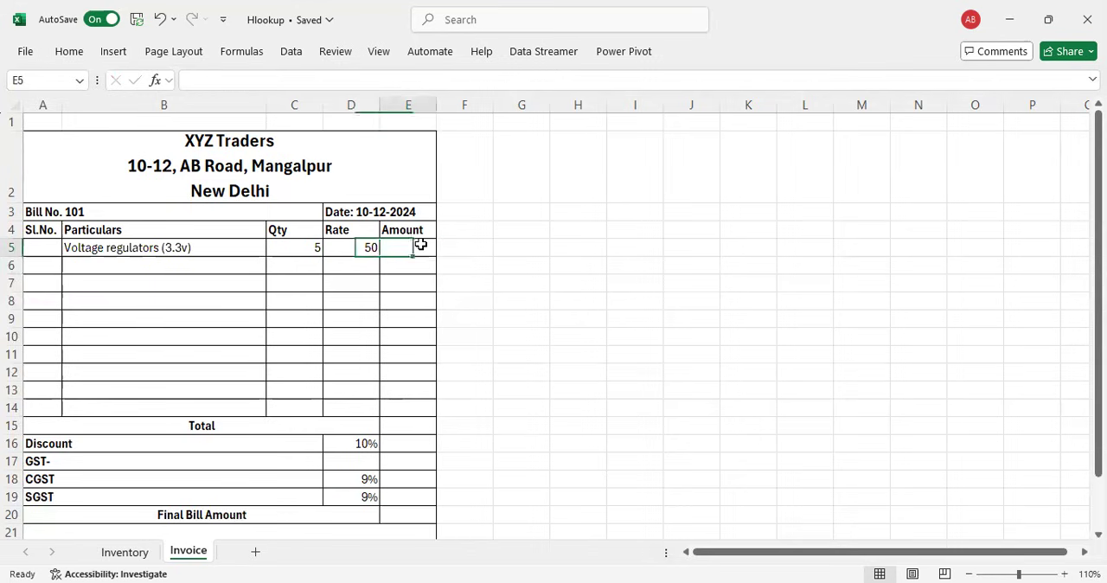
type("=")
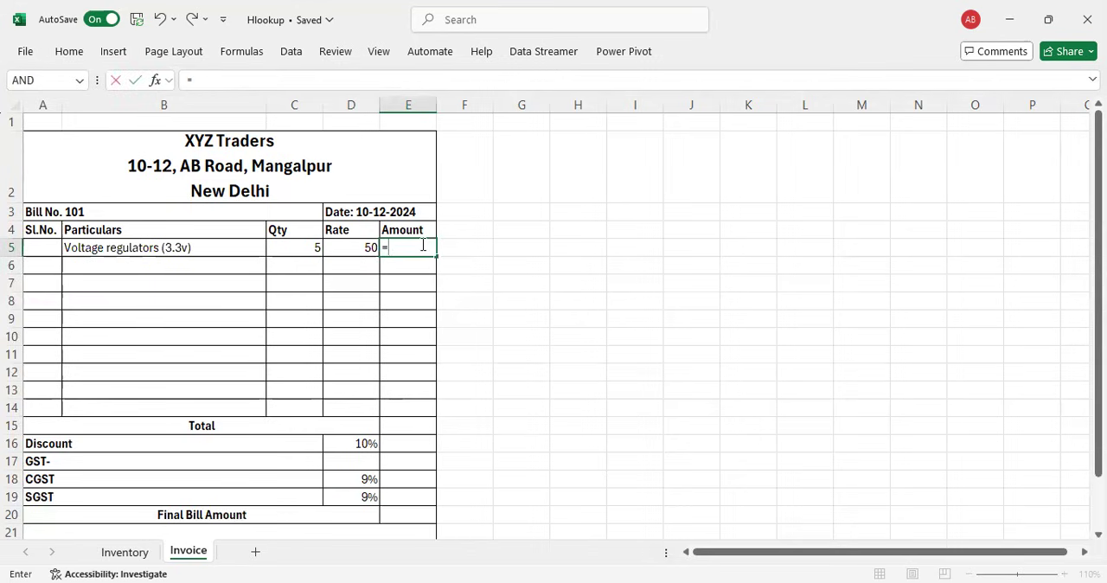
key("Left")
key("Left")
type("*")
key("Left")
key("Return")
left_click(420, 246)
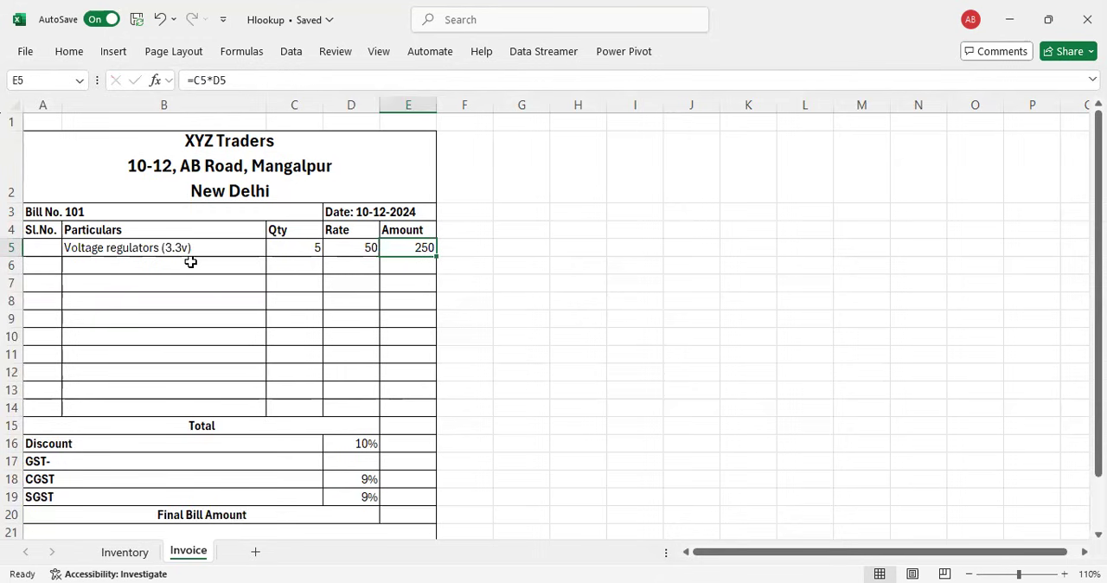
Step: Number the first two invoice rows 1 and 2 in Sl.No. cells A5 and A6
left_click(41, 249)
type("1")
key("Return")
type("2")
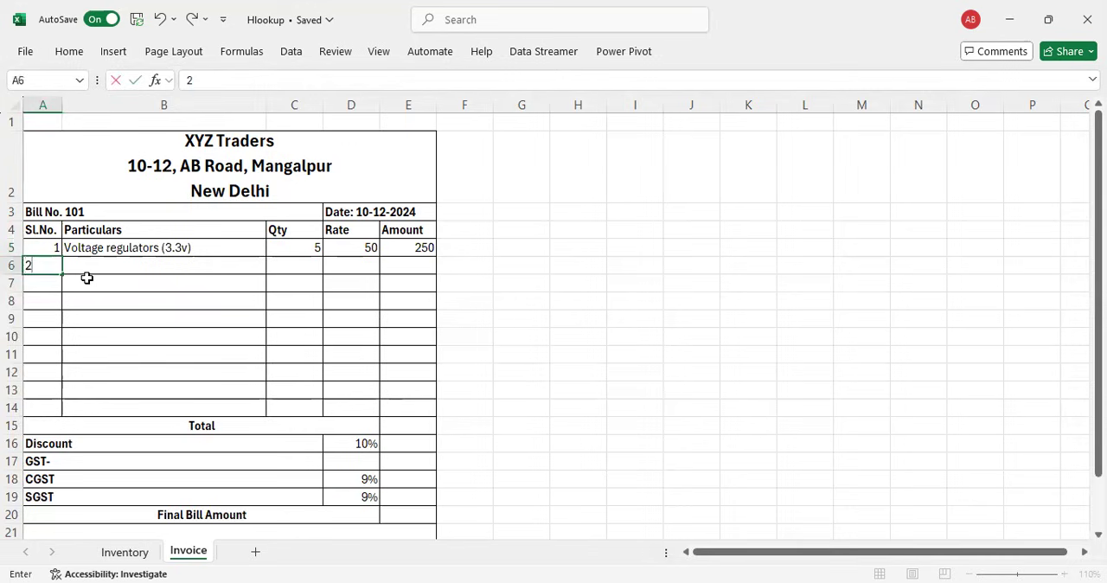
key("Tab")
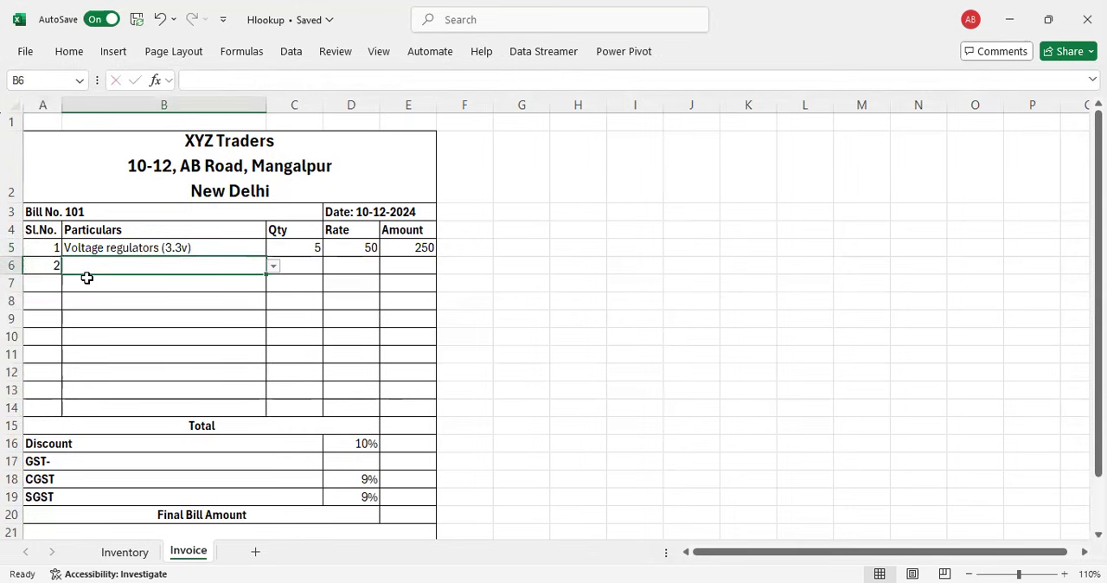
Step: Choose LEDs 12V as the item in B6 and enter a quantity of 4 in C6
left_click(272, 267)
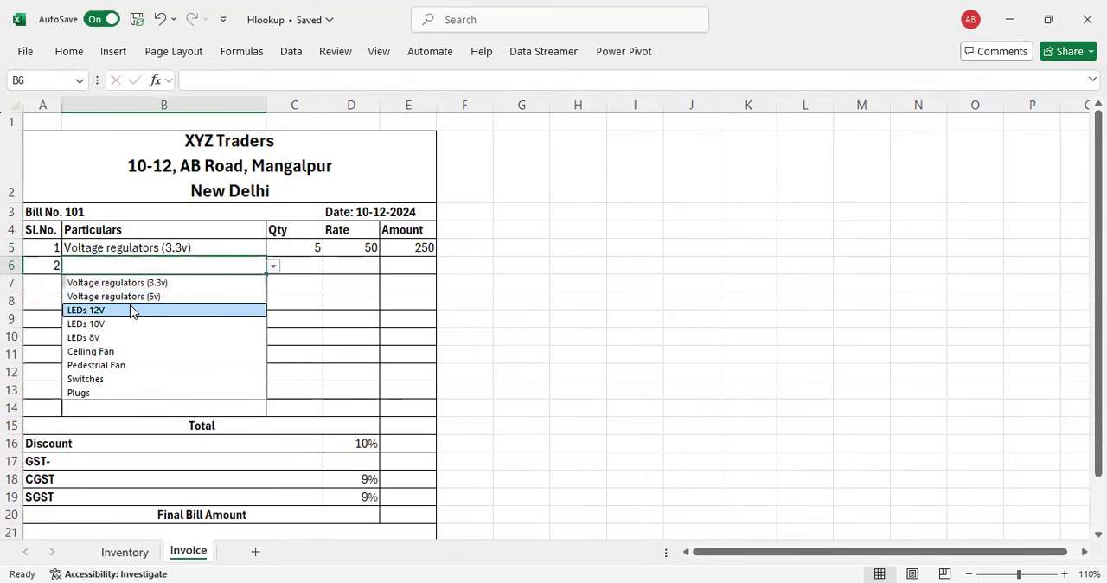
left_click(131, 310)
left_click(302, 268)
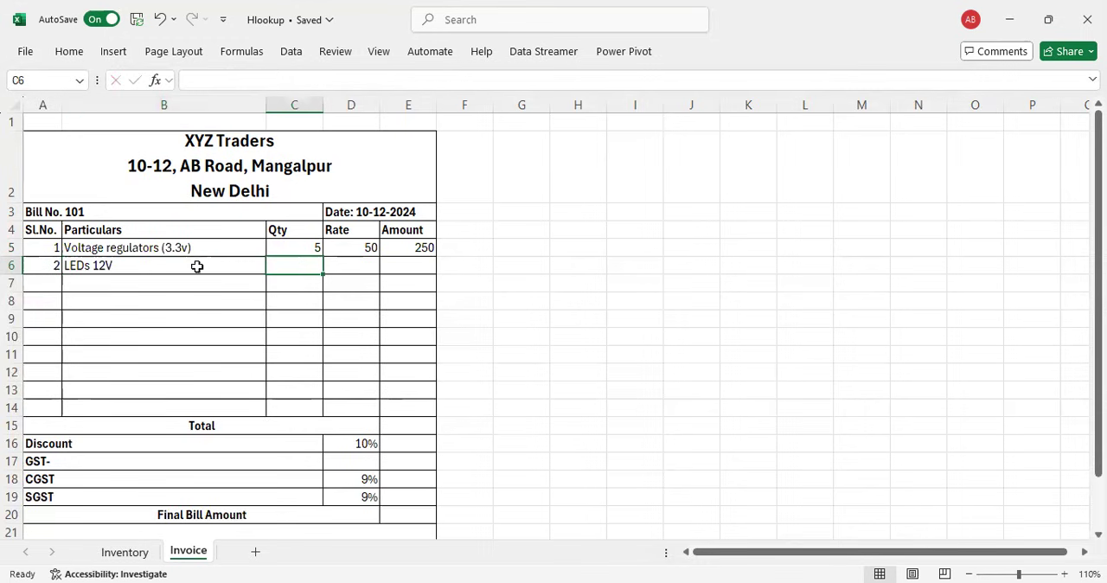
type("4")
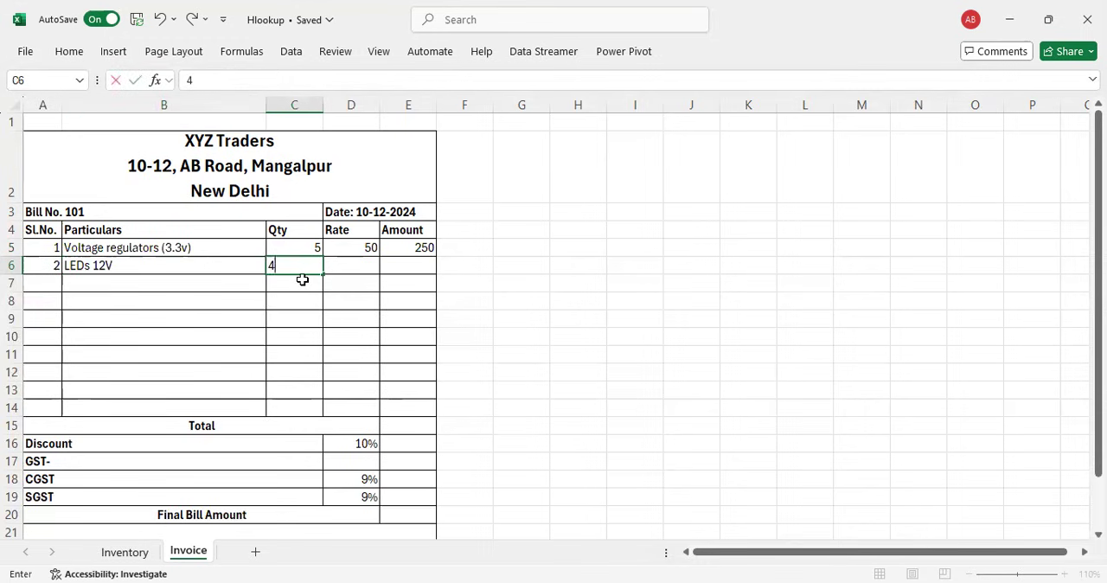
key("Tab")
Step: Make the lookup range in the D5 rate formula absolute, as Inventory!$A$3:$C$11
left_click(367, 247)
left_click(357, 272)
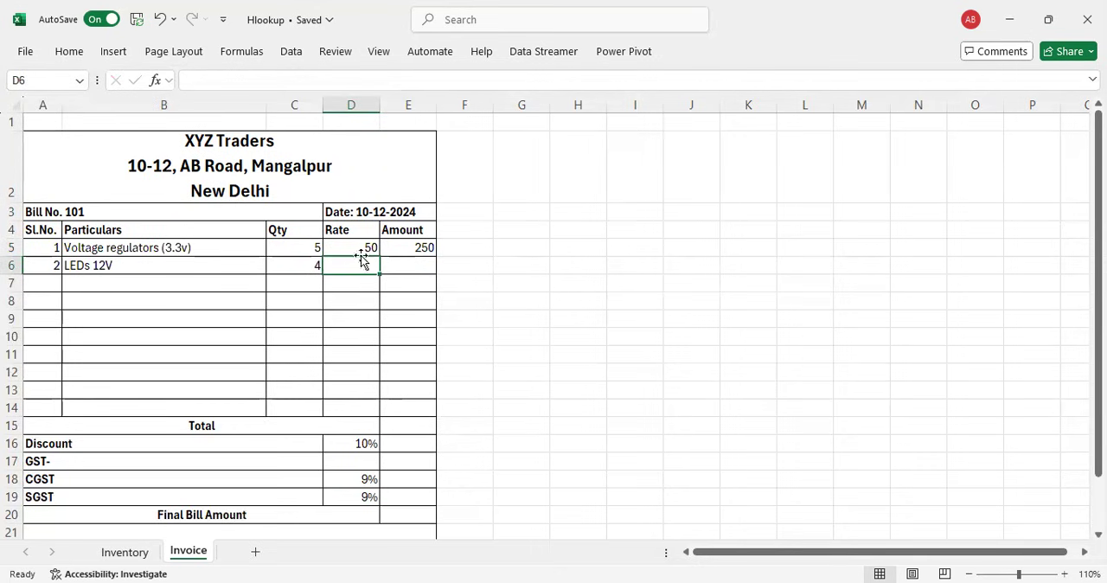
left_click(362, 248)
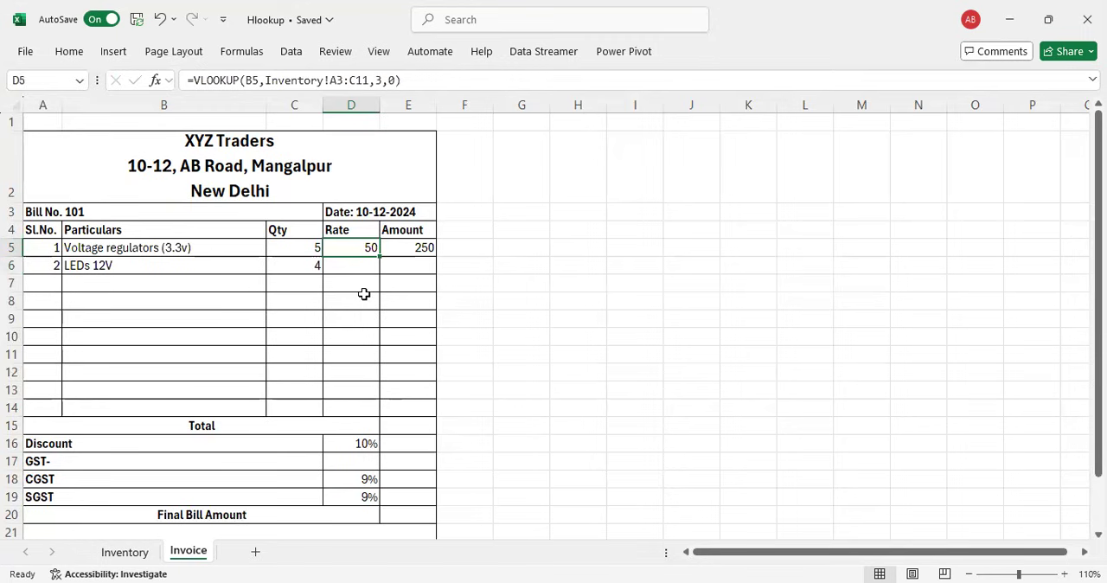
key("F2")
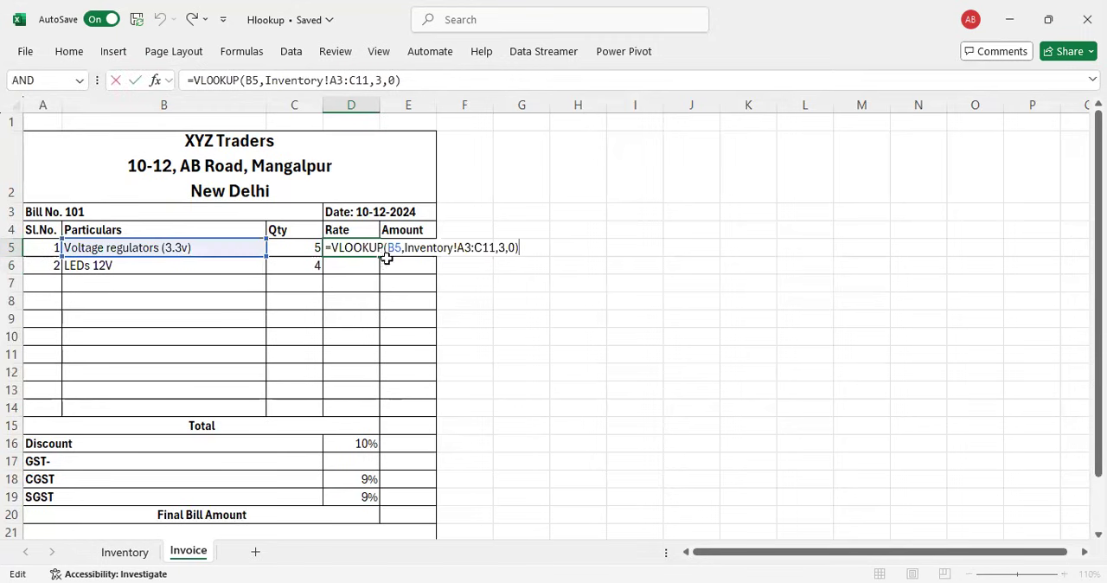
left_click(463, 247)
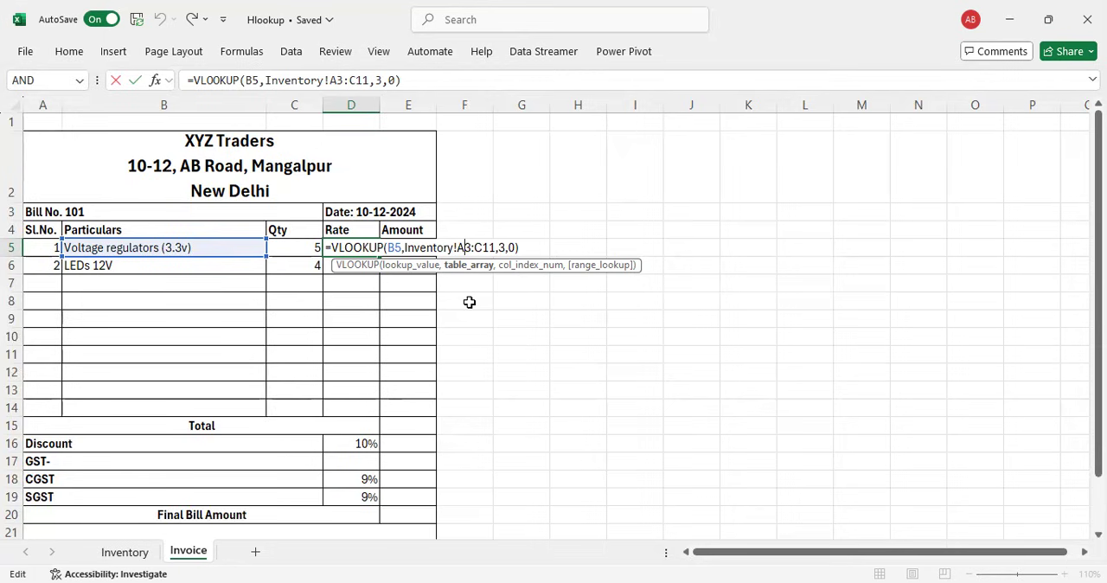
key("F4")
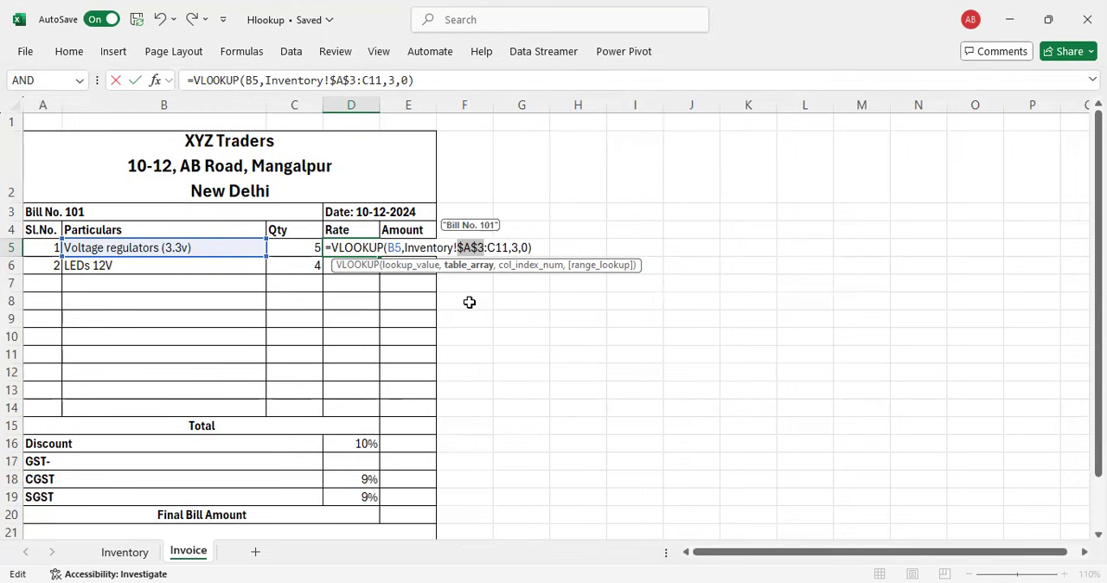
left_click(492, 245)
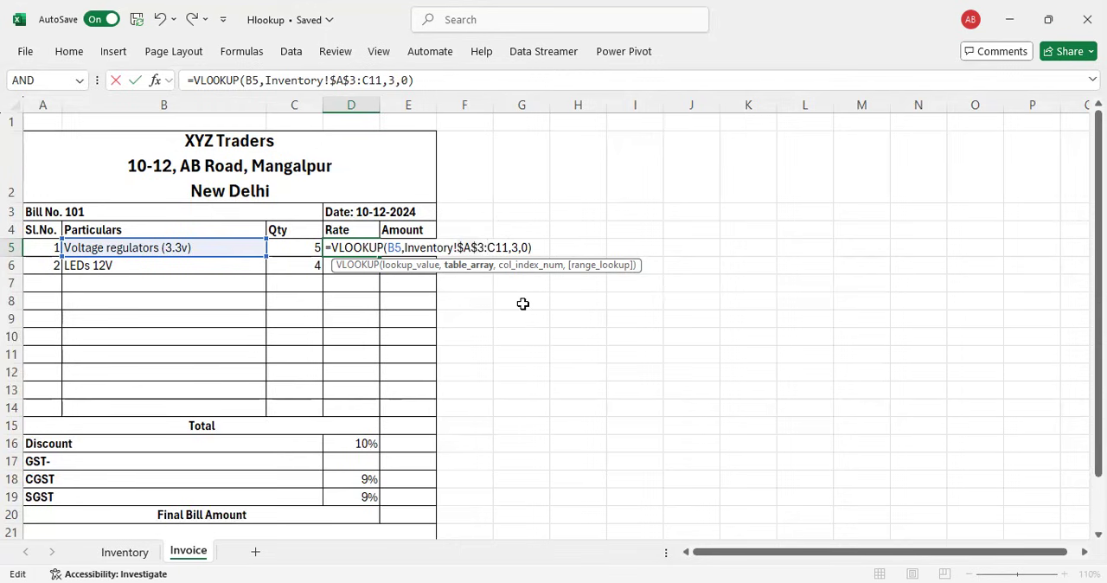
key("F4")
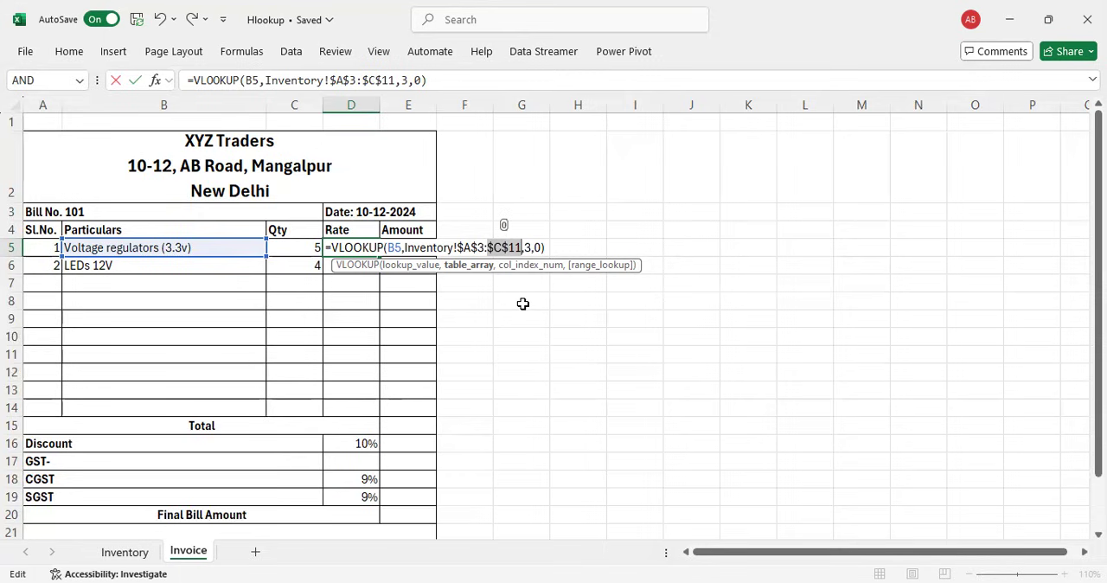
key("Return")
Step: Copy the rate and amount formulas down to D6 and E6, checking the LEDs 12V rate against the Inventory sheet
left_click(371, 250)
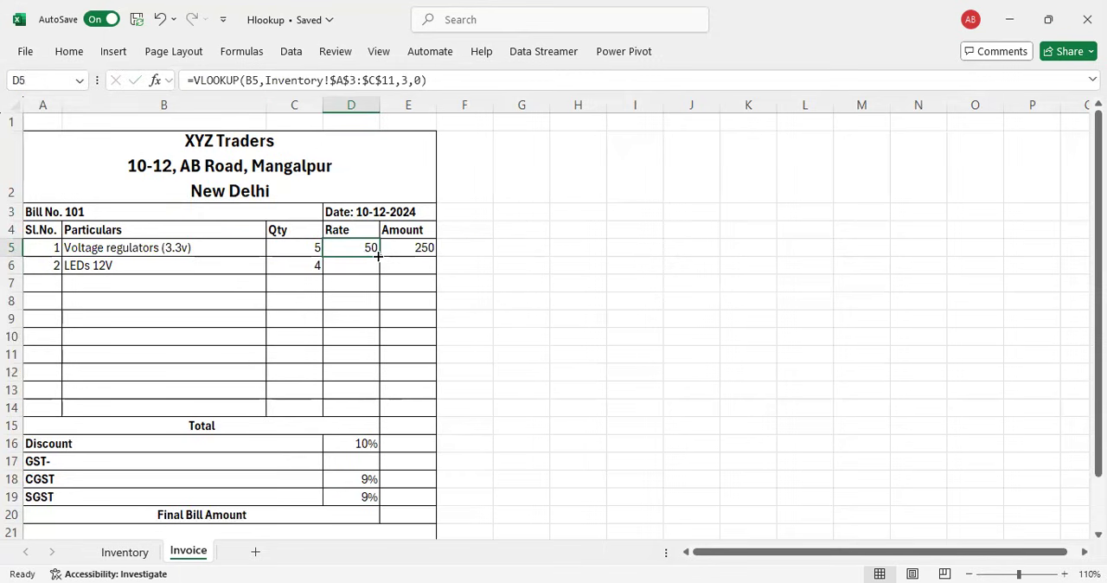
left_click_drag(378, 256, 377, 274)
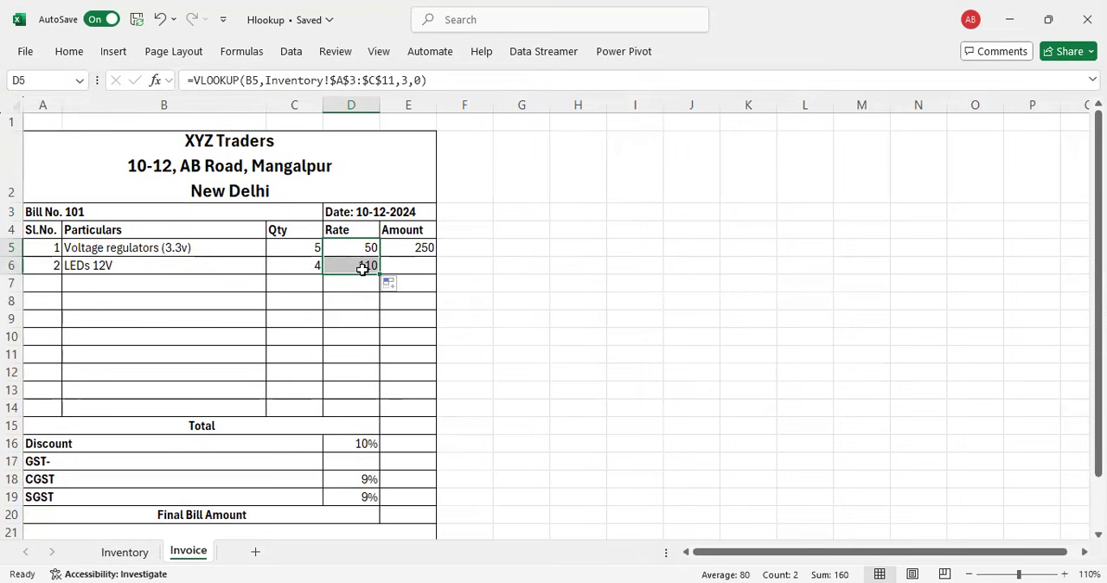
left_click(124, 552)
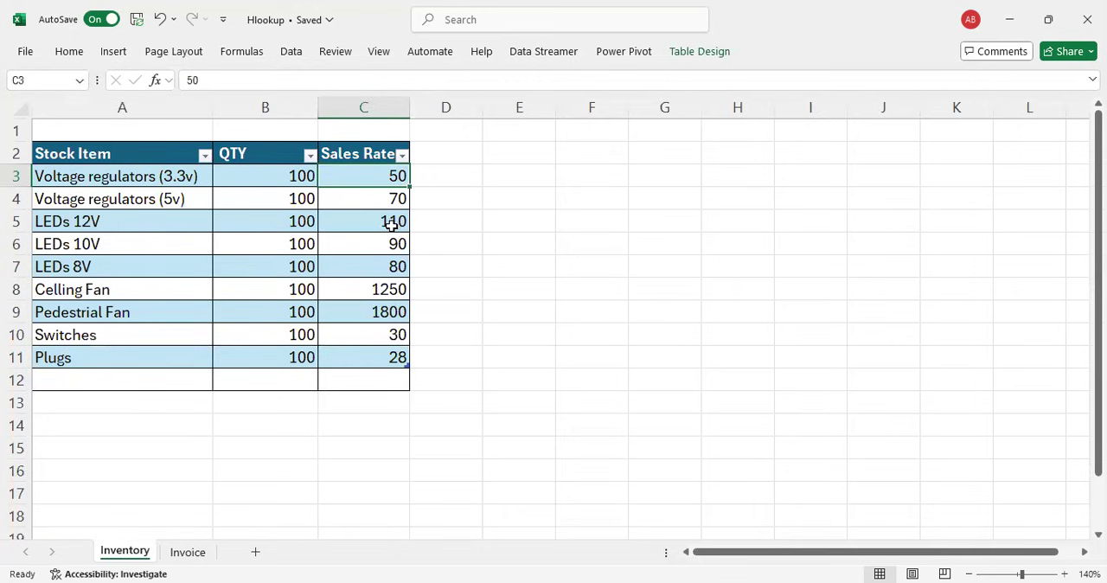
left_click(189, 553)
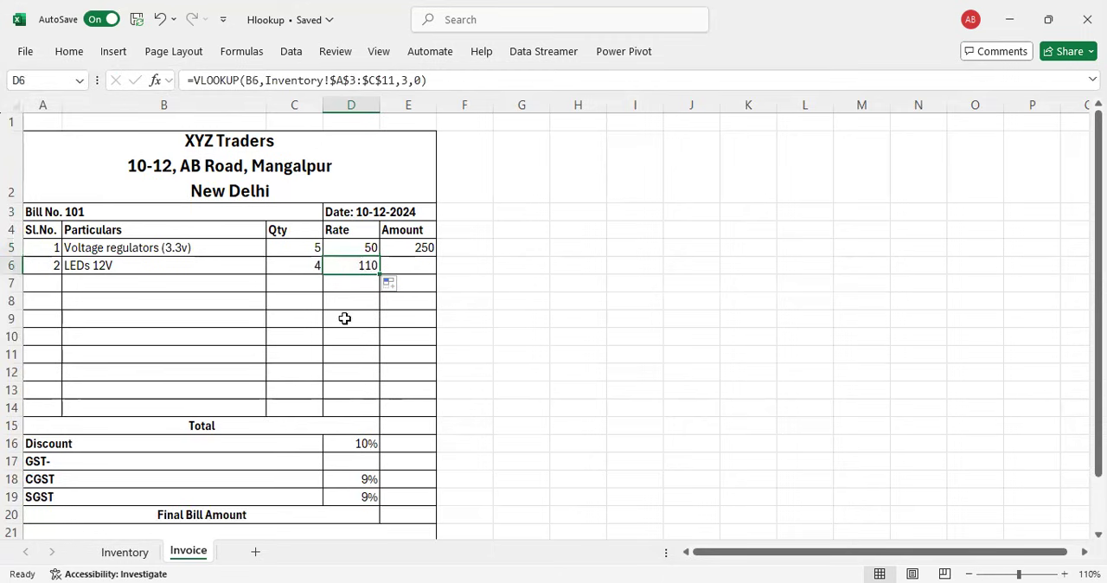
left_click(415, 262)
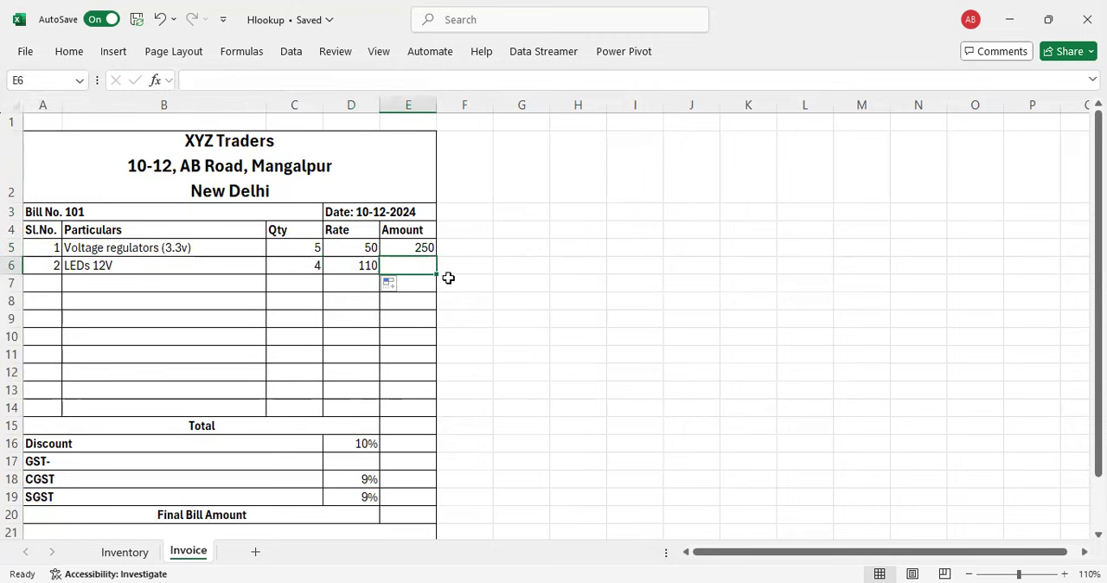
key("ctrl+d")
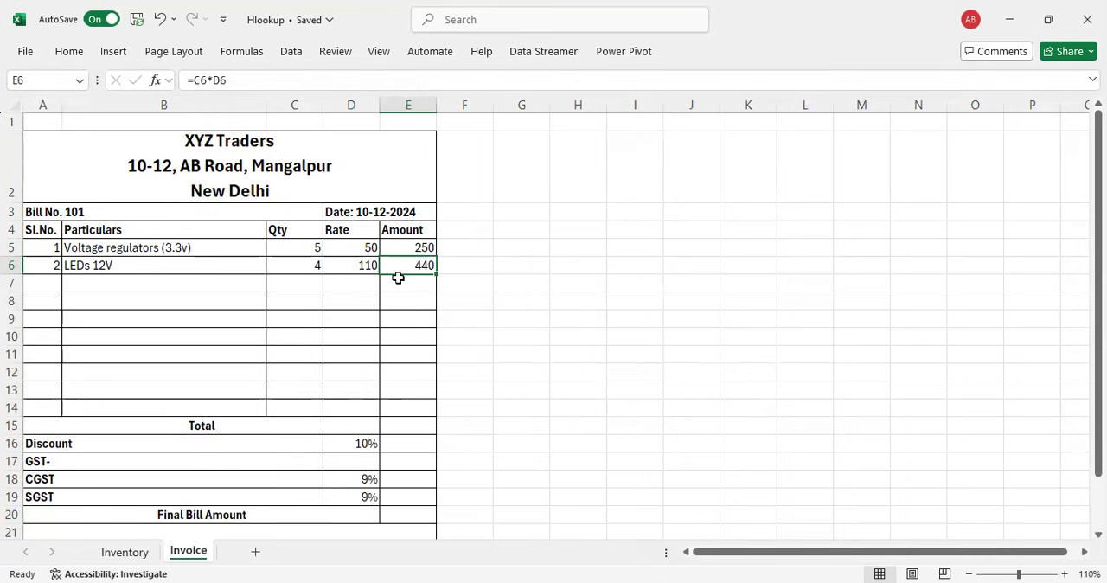
Step: Add a third invoice row with Sl.No. 3, Plugs as the item and a quantity of 2
left_click(53, 277)
type("3")
key("Tab")
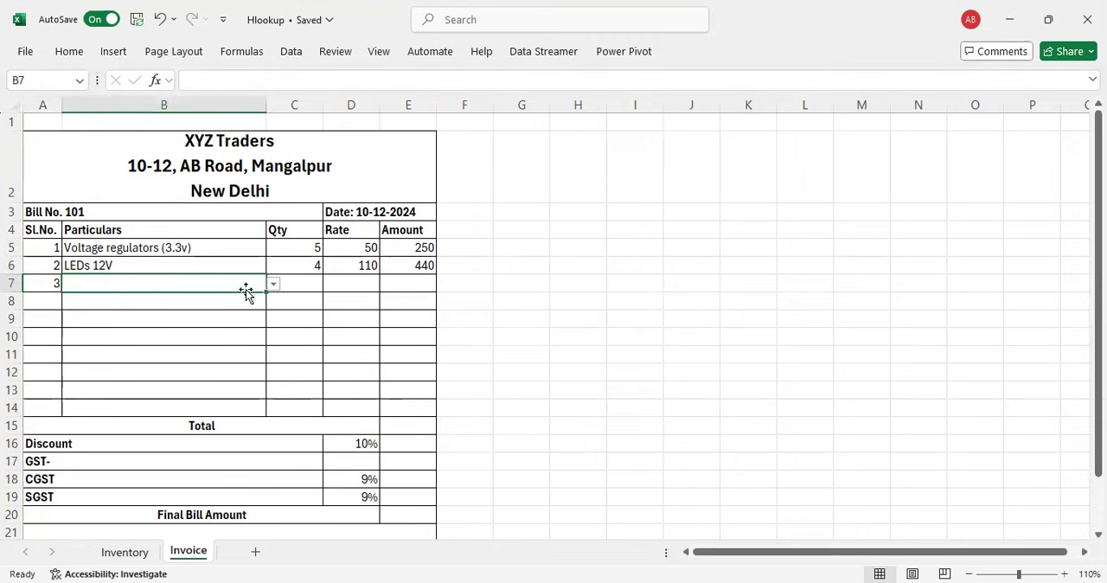
left_click(273, 285)
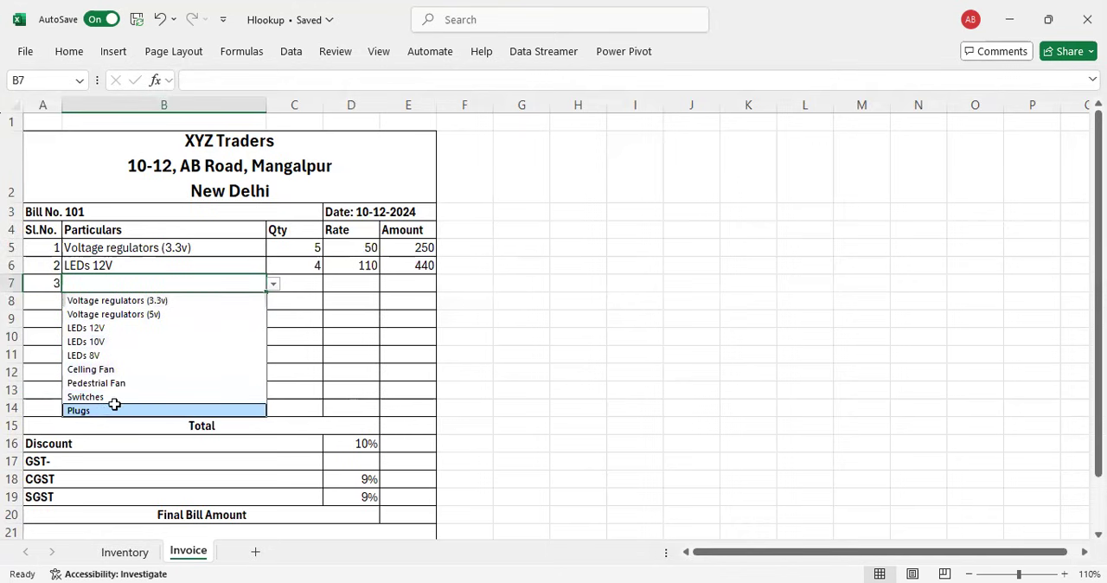
left_click(114, 404)
left_click(314, 281)
type("2")
Step: Copy the rate and amount formulas from row 6 down to D7 and E7
left_click(366, 288)
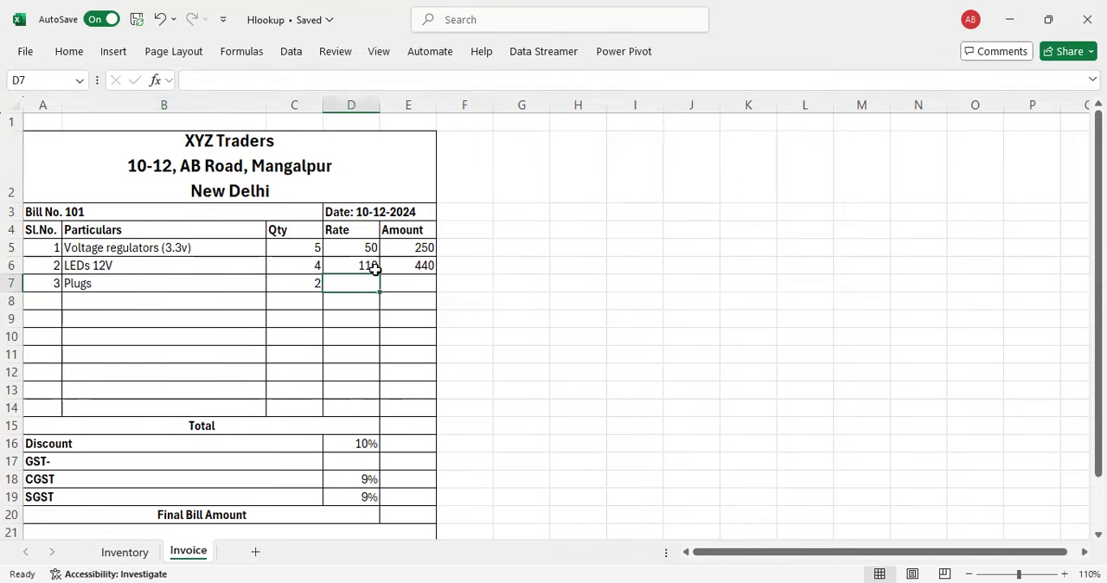
left_click(371, 266)
left_click_drag(383, 273, 381, 290)
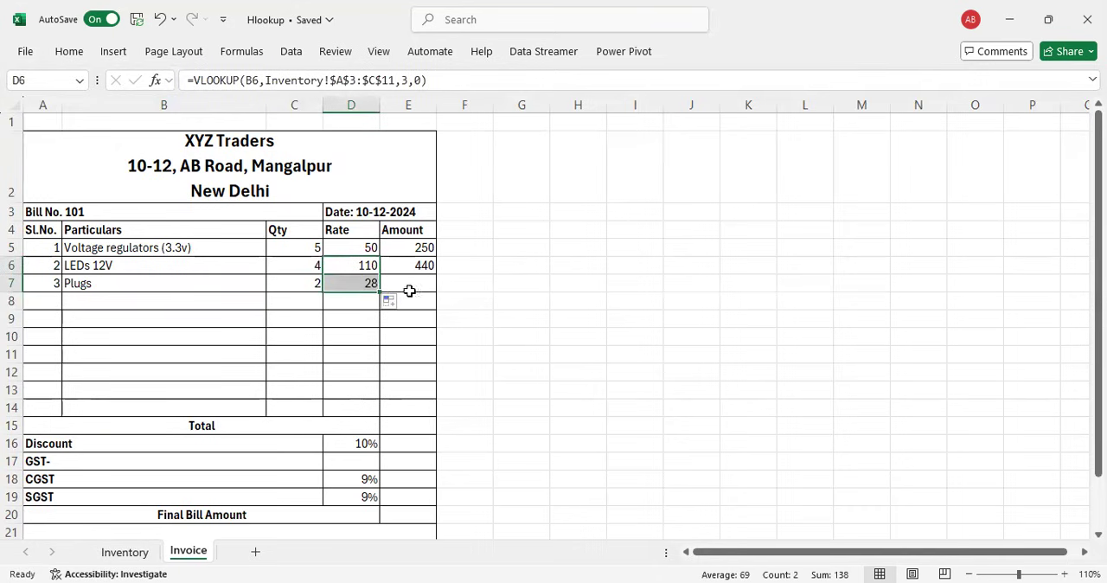
left_click(421, 288)
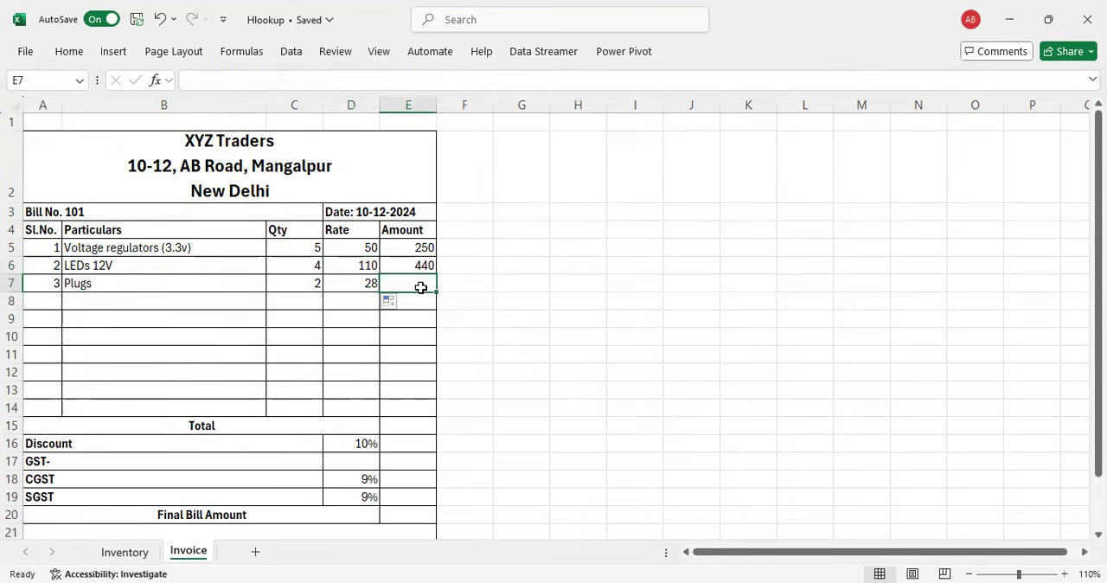
key("ctrl+d")
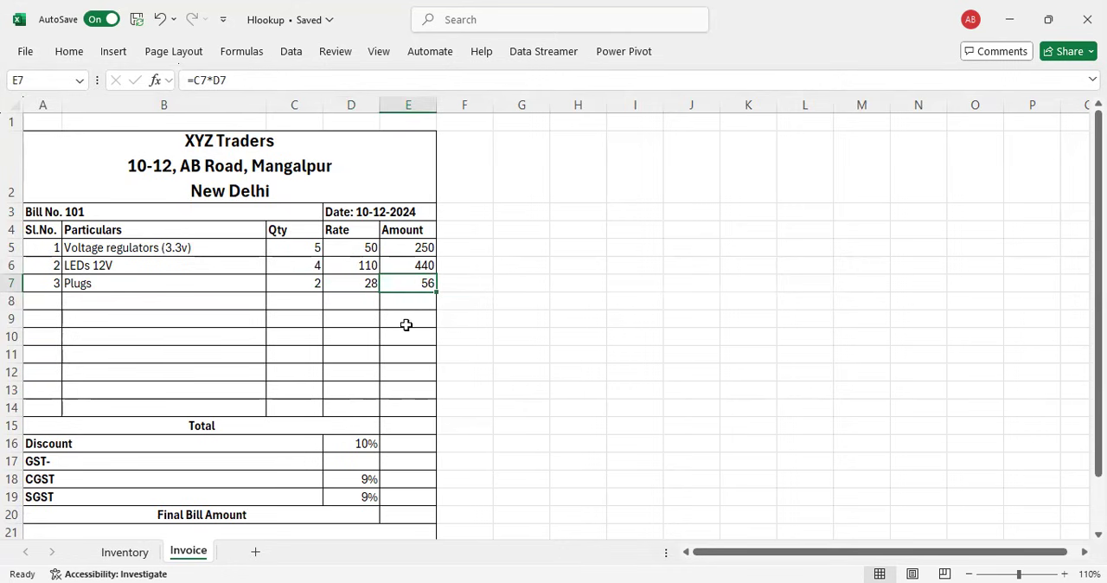
Step: Clear the serial number, item and quantity from the third invoice row, cells A7, B7 and C7
left_click(50, 284)
key("Delete")
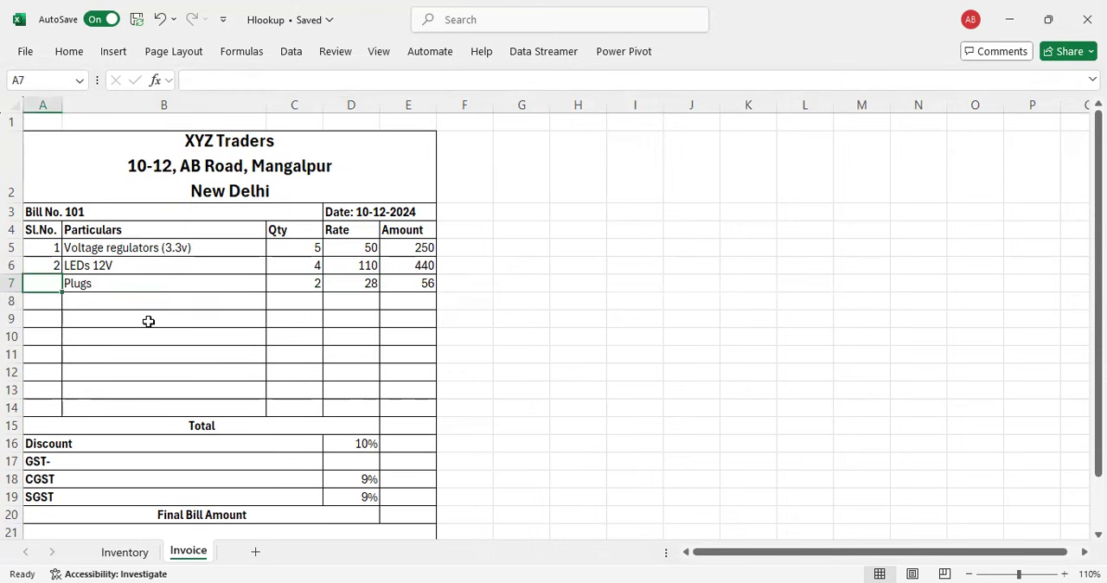
key("Right")
key("Delete")
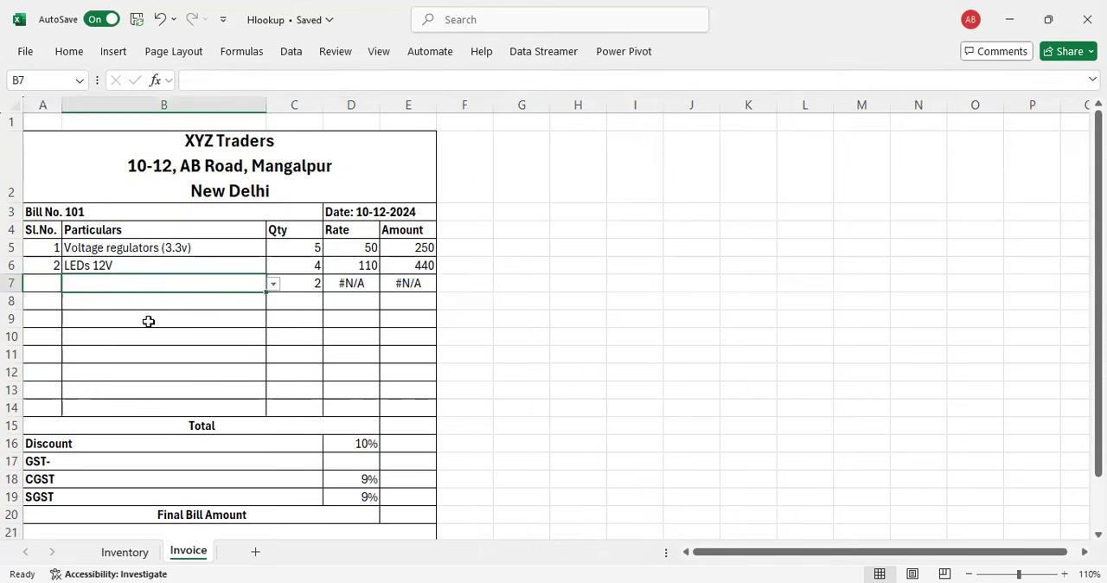
key("Right")
key("Right")
key("Right")
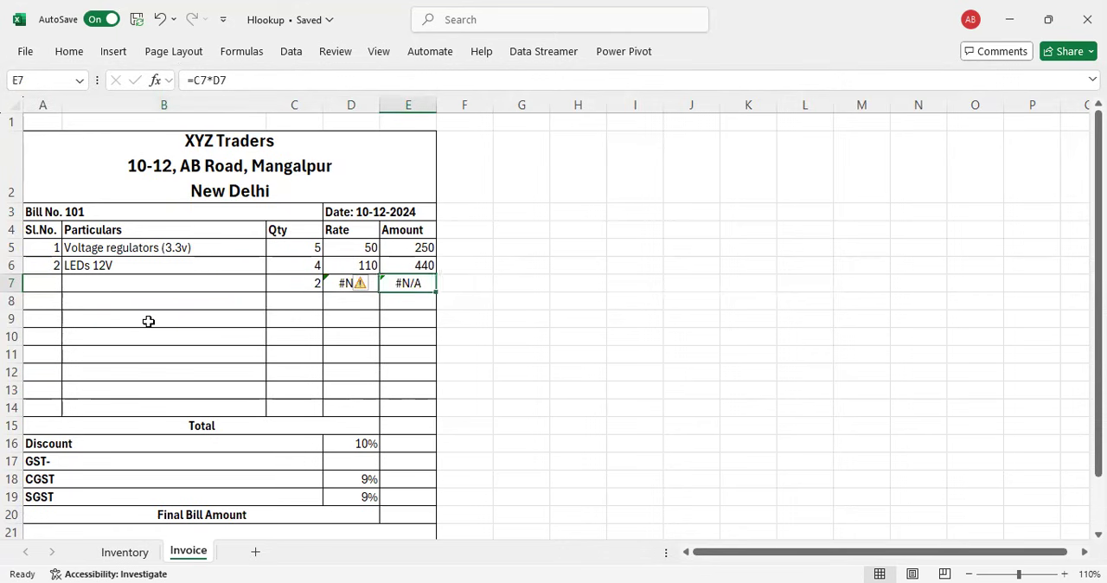
key("Right")
key("Left")
key("Left")
key("Left")
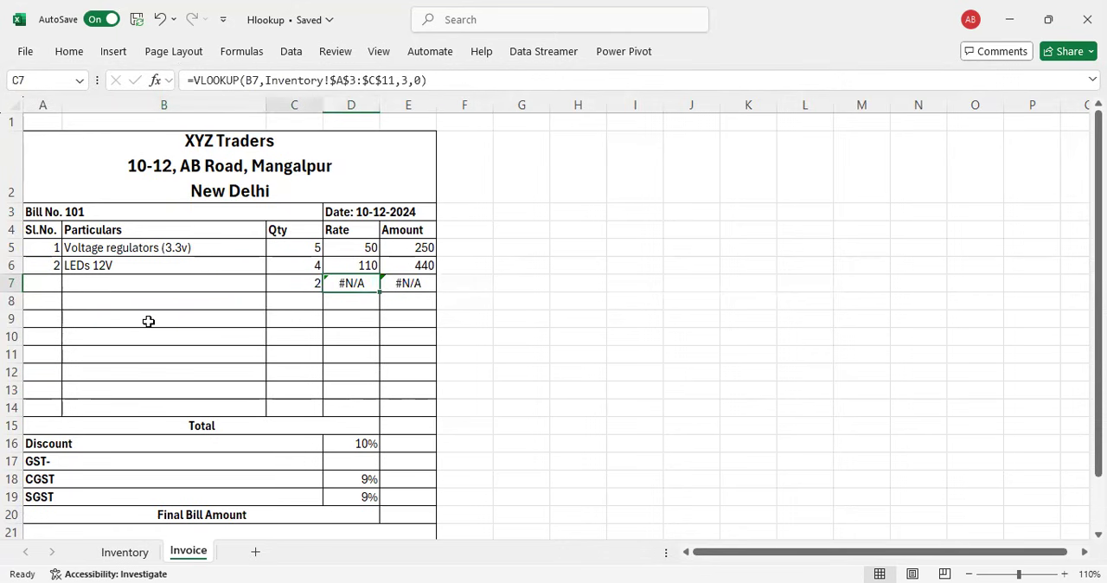
key("Delete")
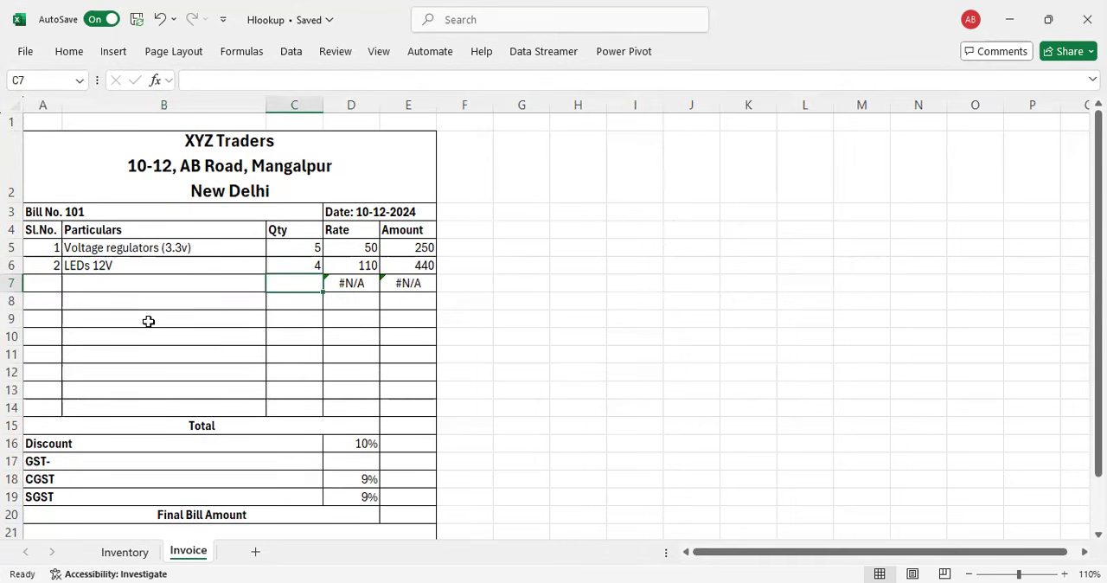
Step: Clear the rate and amount formulas from D7 and E7
key("Right")
key("Right")
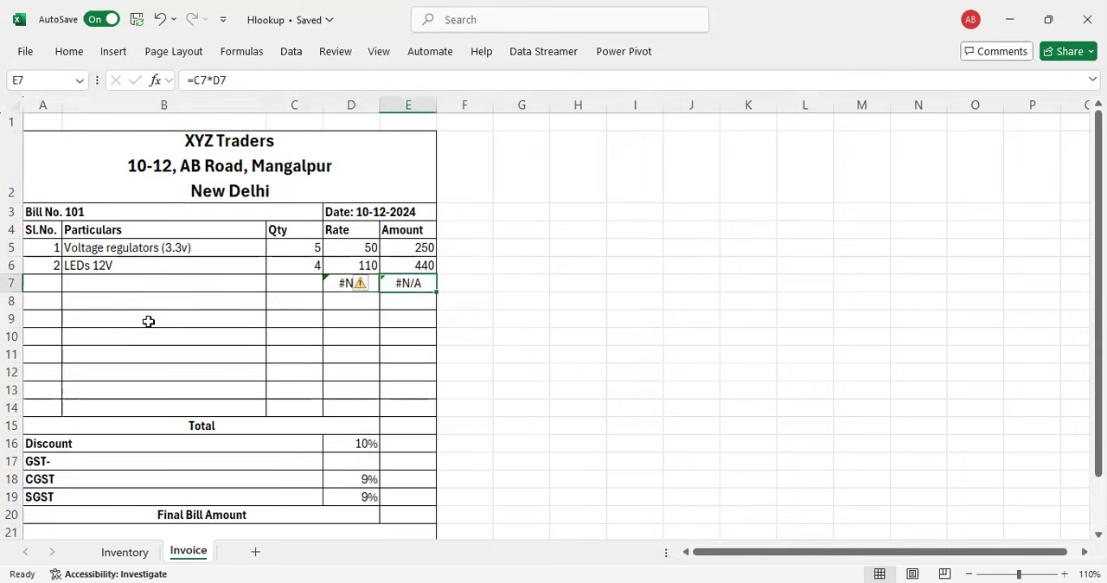
key("Left")
key("Right")
key("Left")
key("Right")
key("Left")
key("shift+Right")
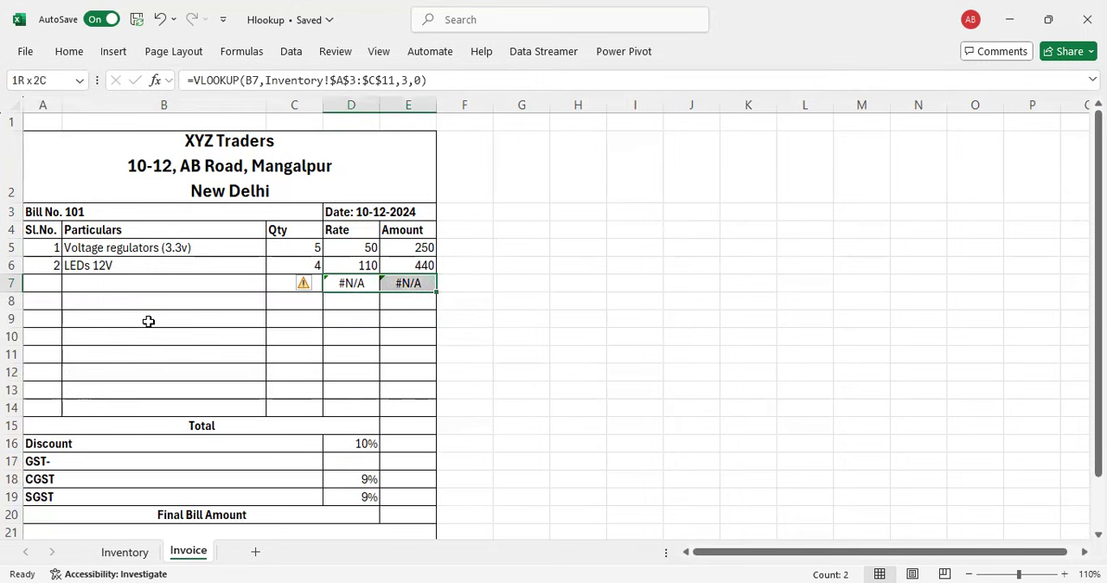
key("Delete")
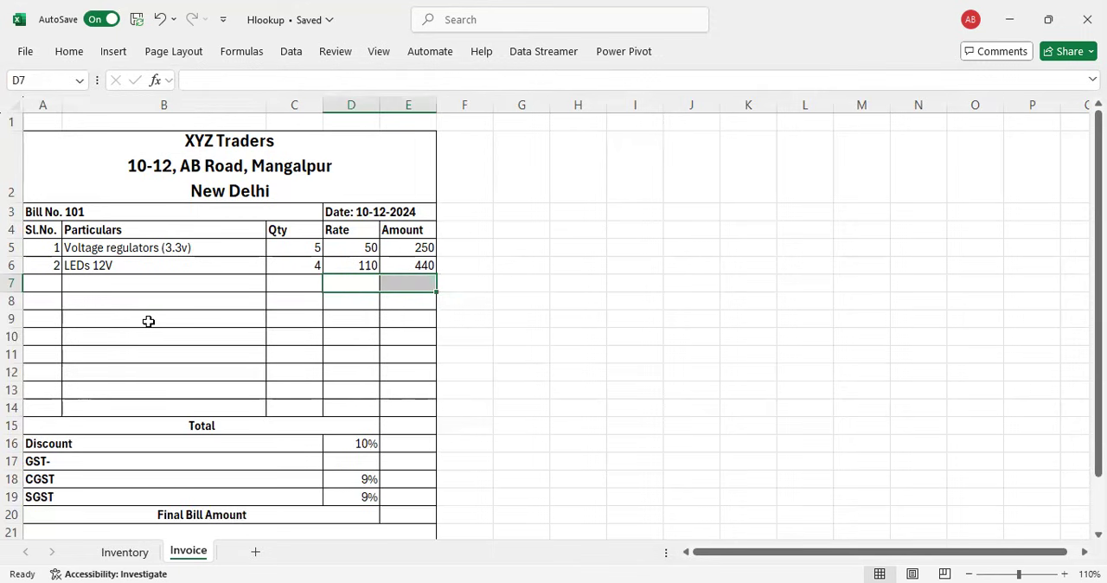
Step: Choose LEDs 10V as the item in B7, and clear the cell again
key("Left")
key("Right")
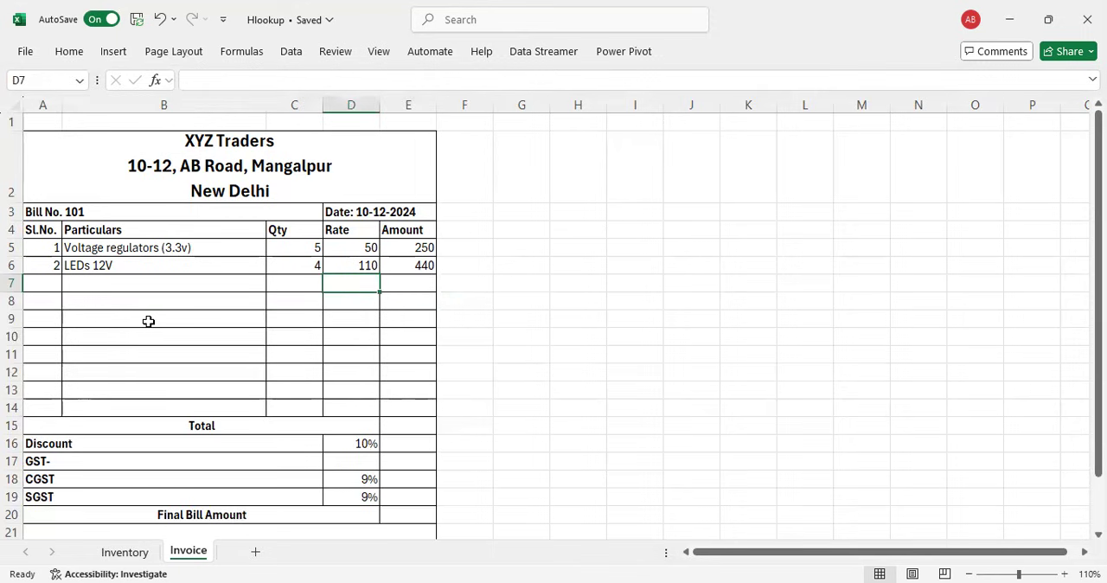
key("Left")
key("Left")
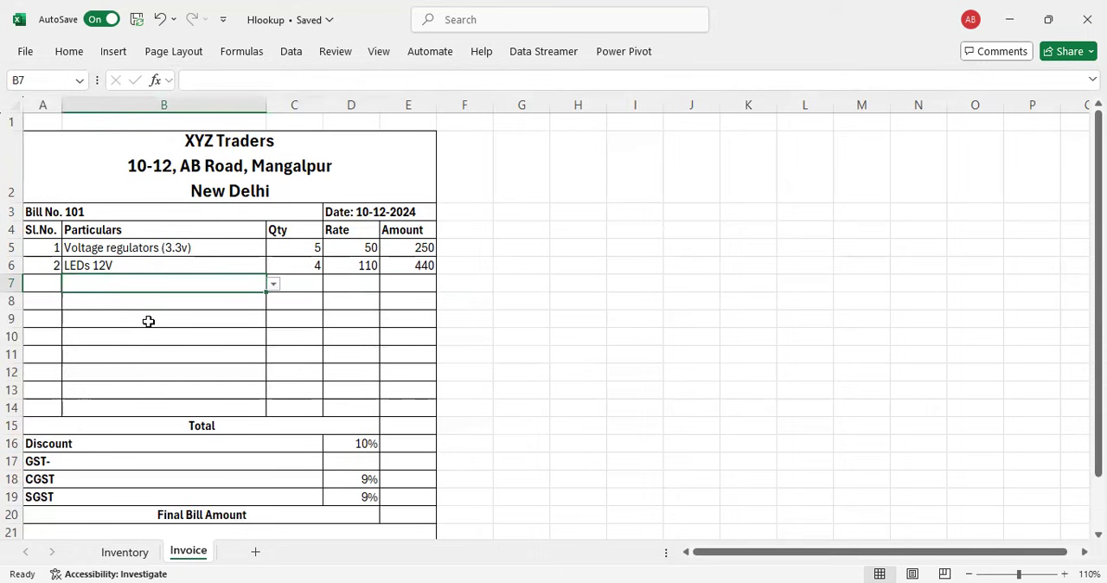
left_click(273, 285)
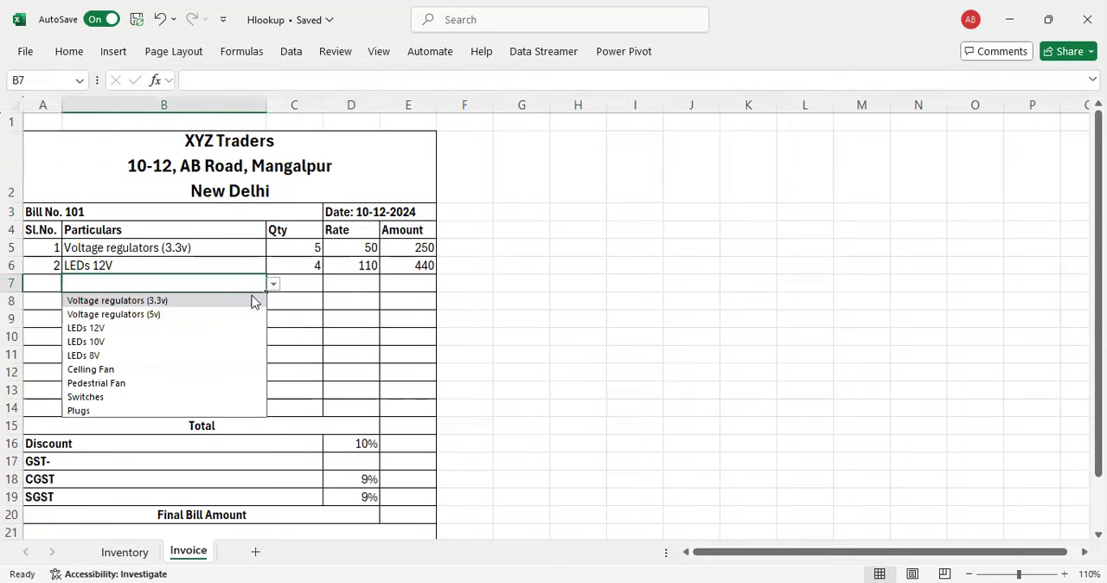
left_click(155, 341)
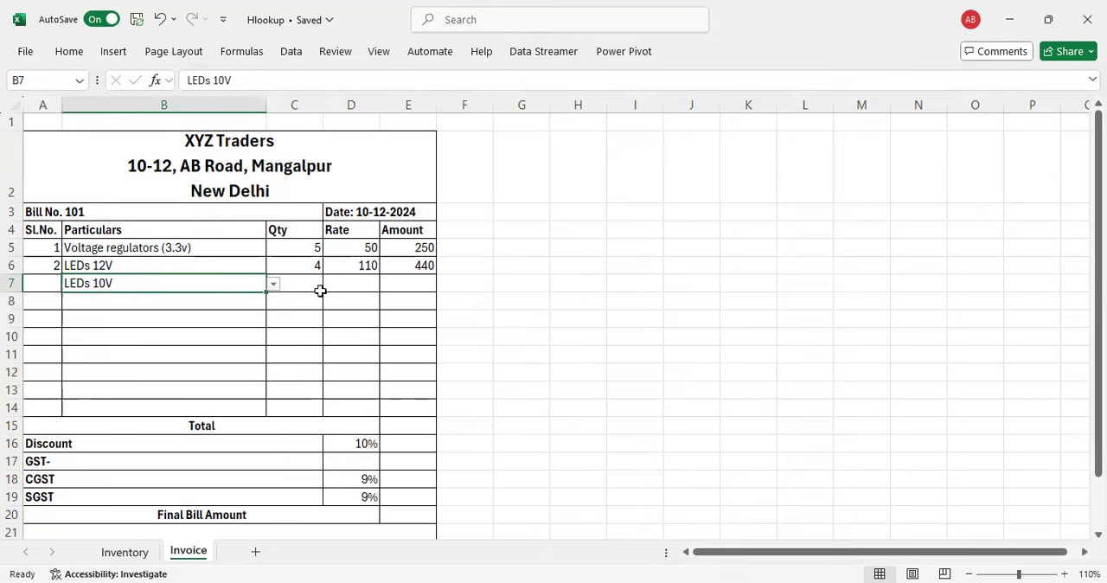
key("Delete")
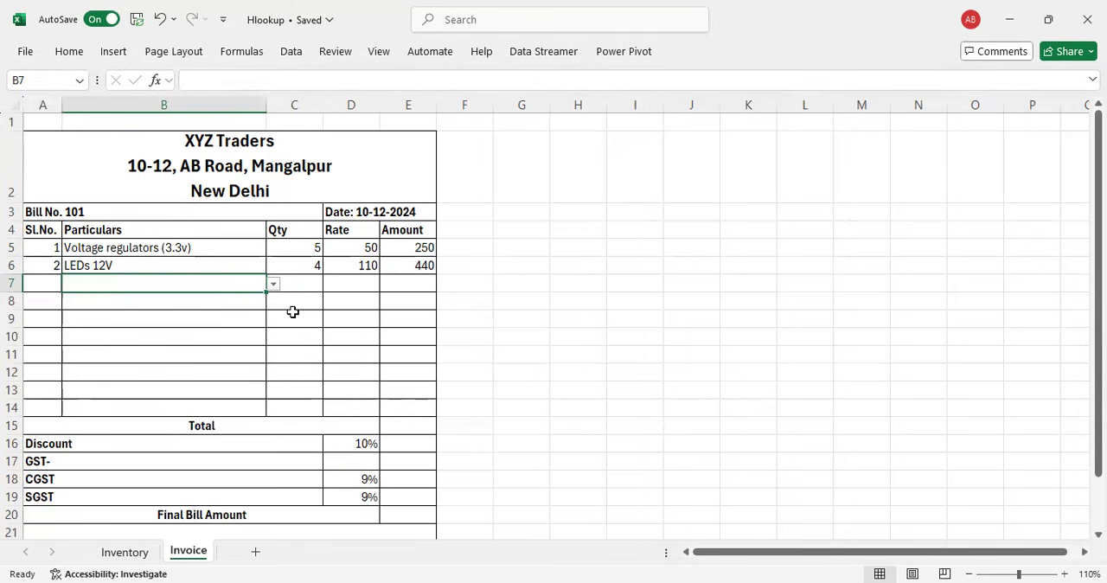
Step: Wrap the rate lookup in D5 in a blank-item check: =IF(B5="","",VLOOKUP(B5,Inventory!$A$3:$C$11,3,0))
left_click(353, 247)
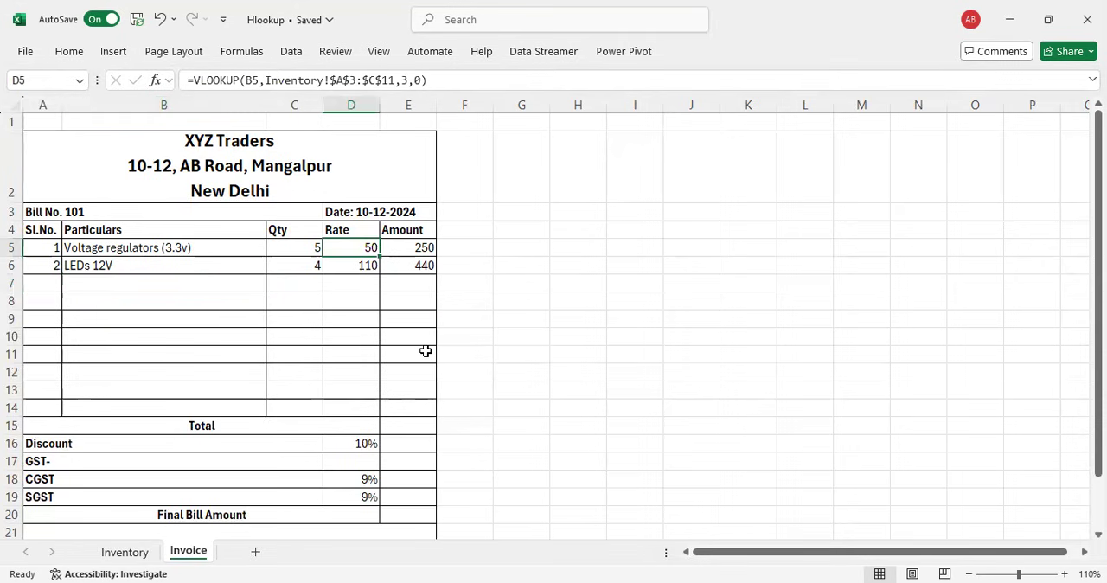
key("F2")
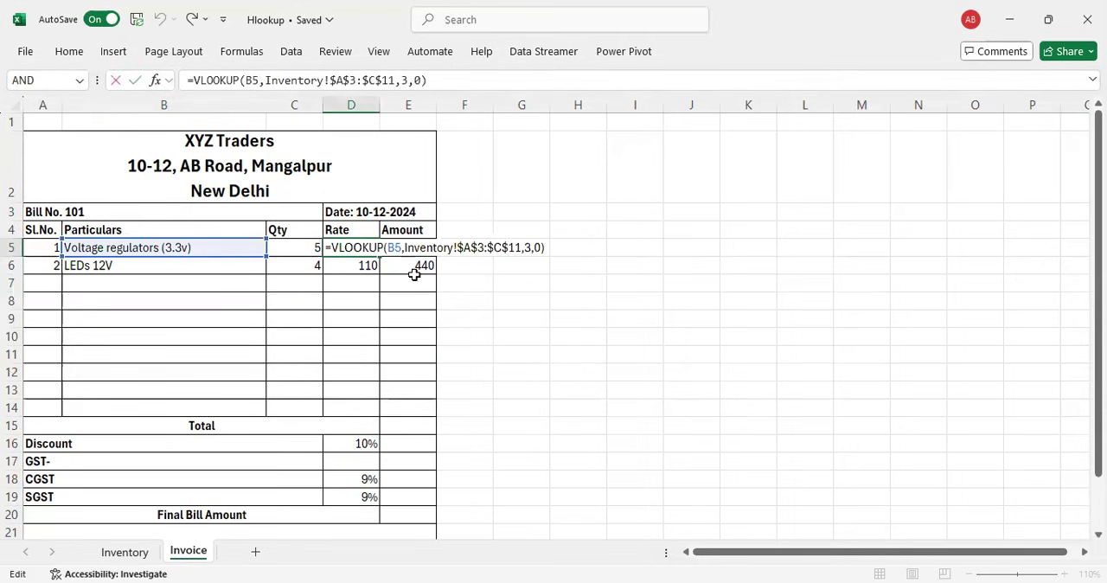
left_click(333, 247)
type("i")
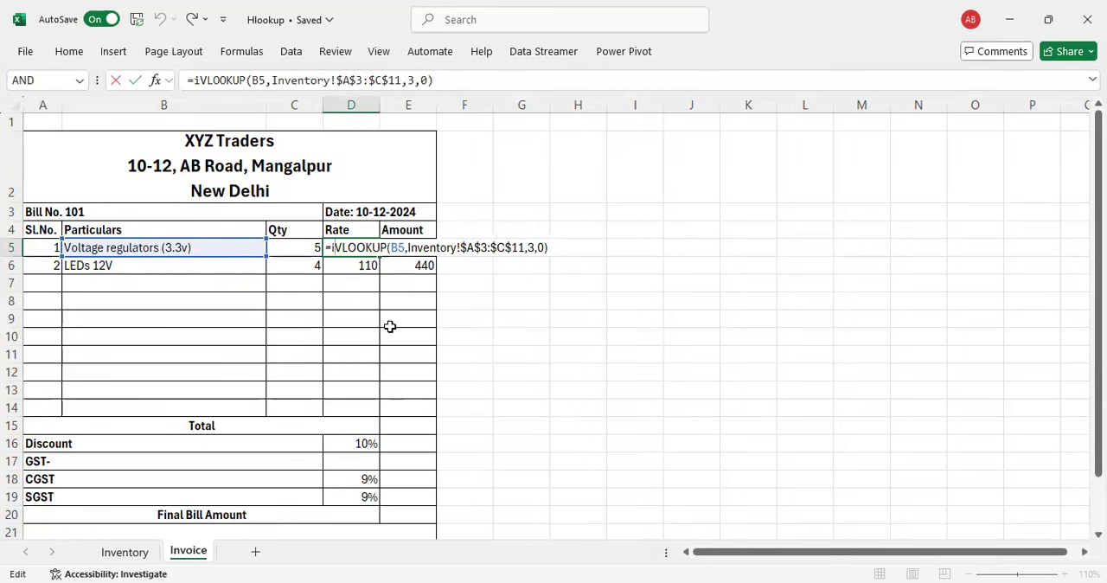
type("f(")
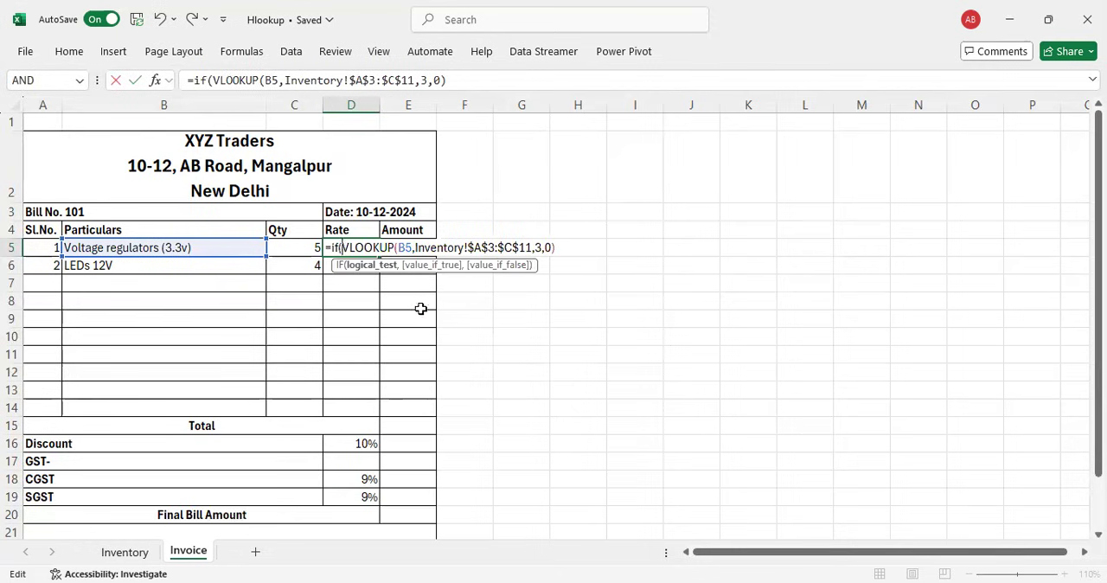
left_click(205, 251)
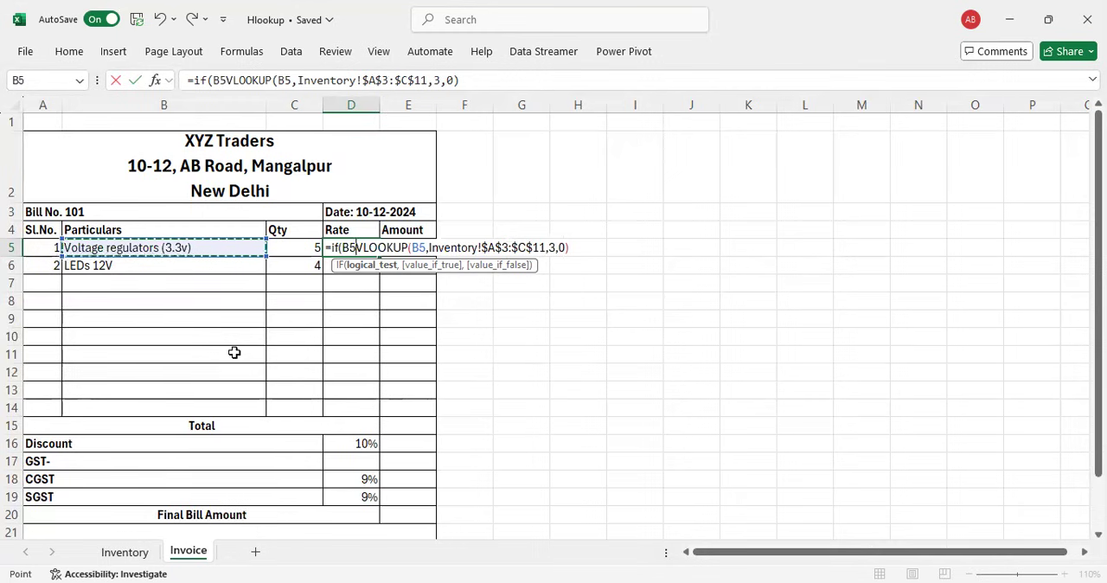
type("=")
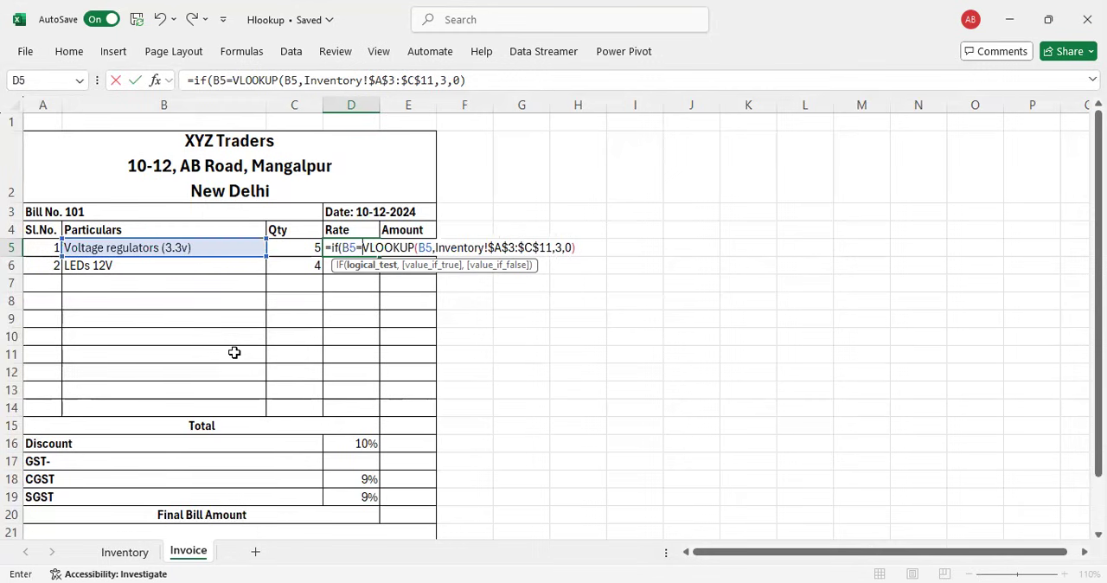
type("\"\"")
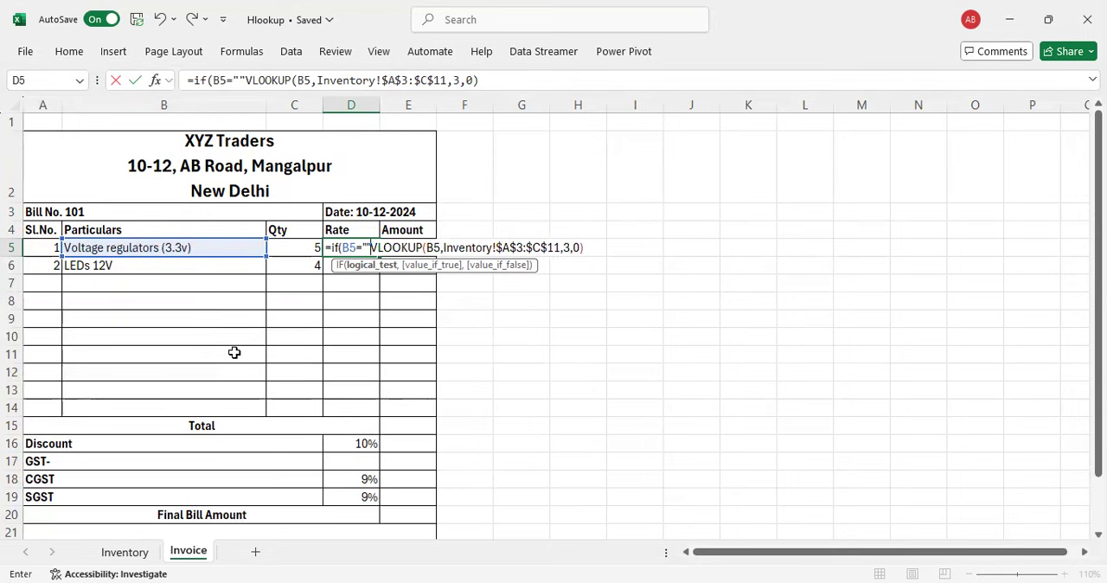
type(",")
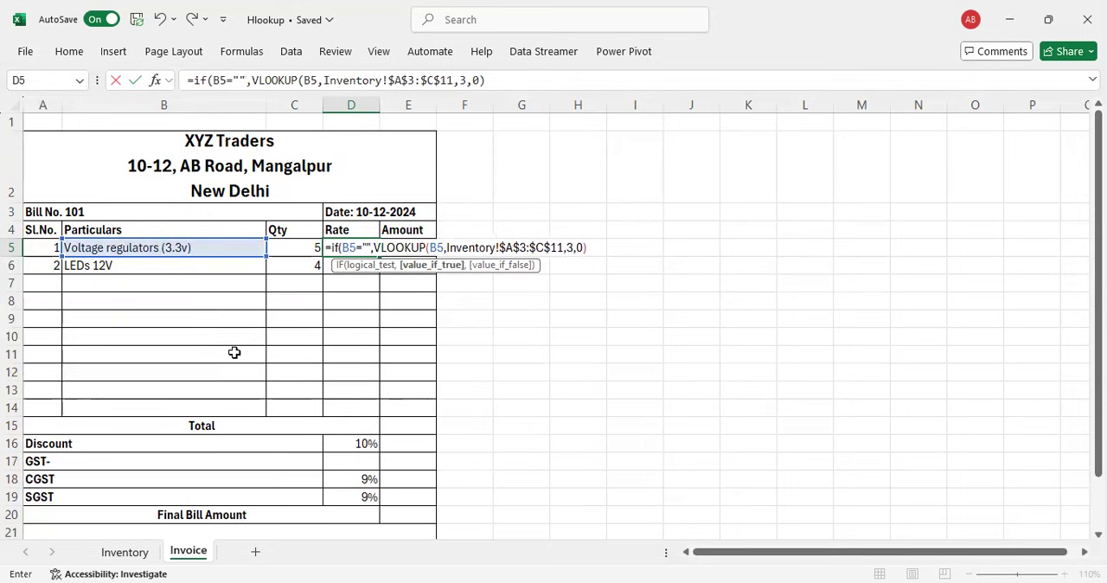
type("\"\"")
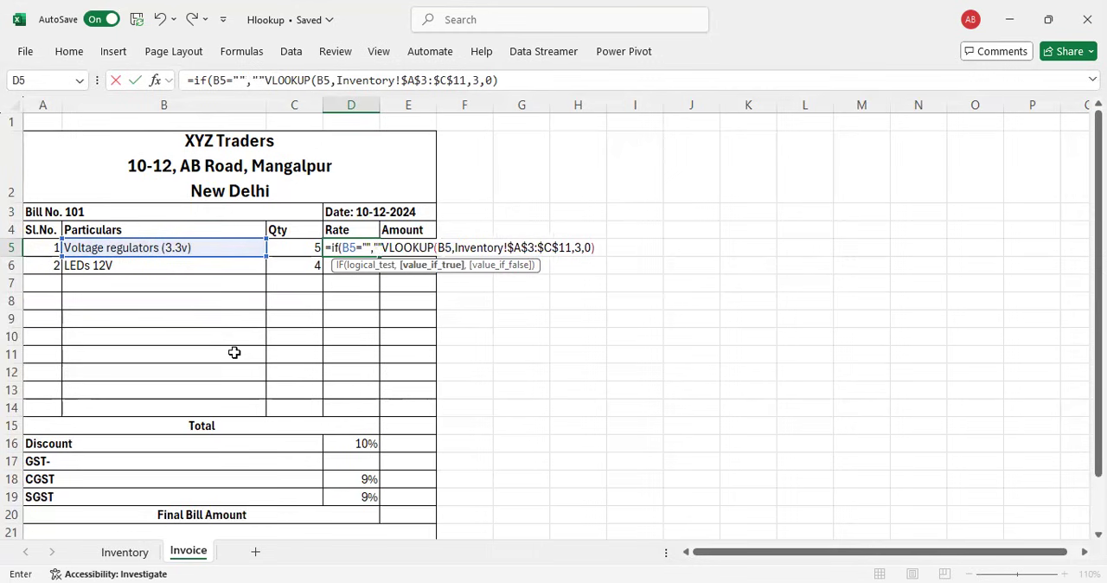
type(",")
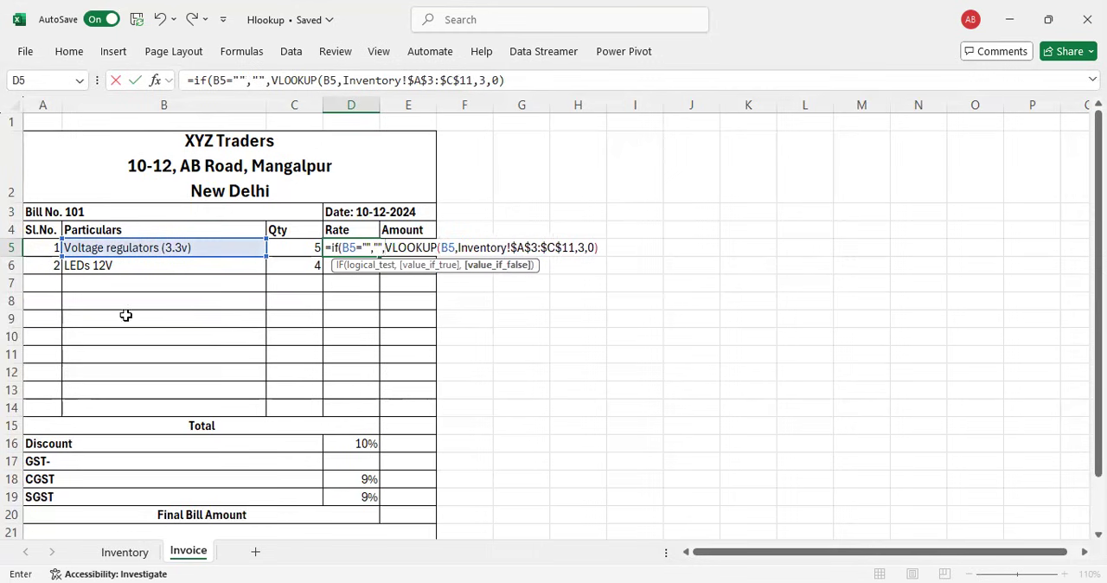
left_click(601, 248)
type(")")
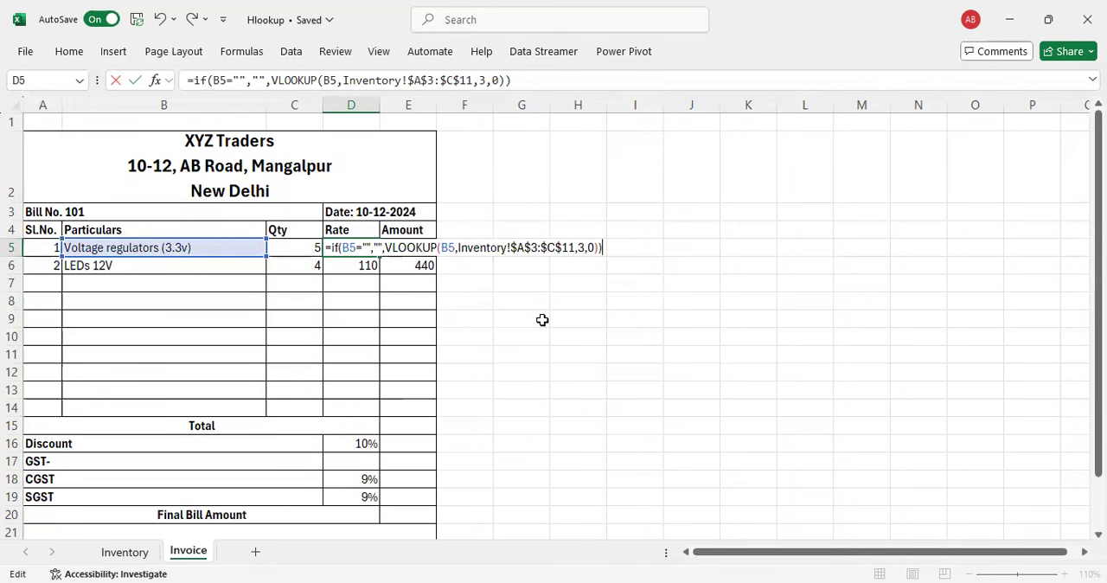
key("ctrl+Return")
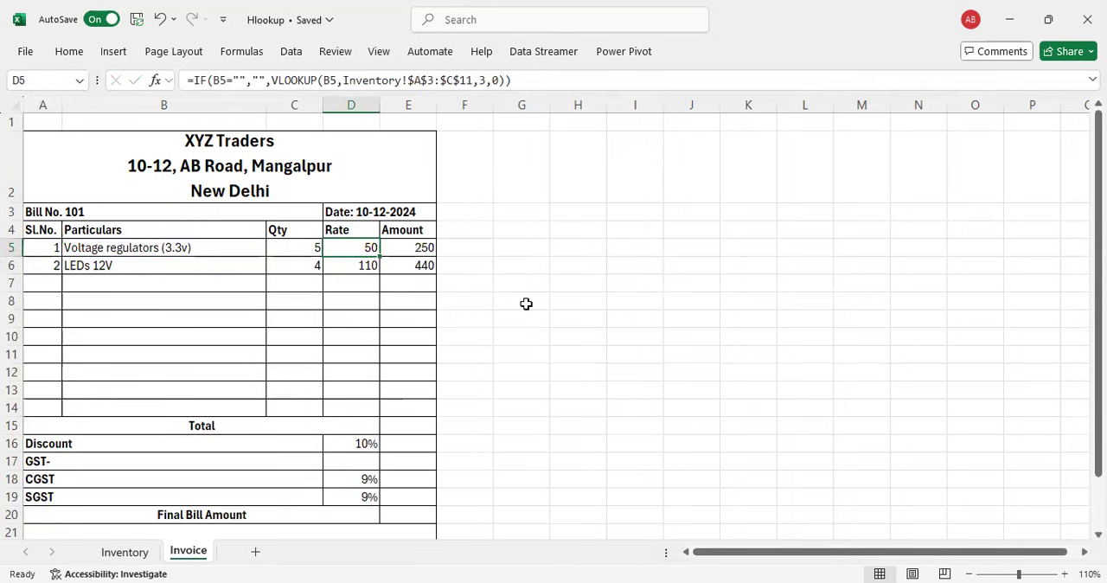
Step: Fill the rate formula from D5 down through D14 and check the copied formula in the blank rows
left_click_drag(379, 257, 372, 415)
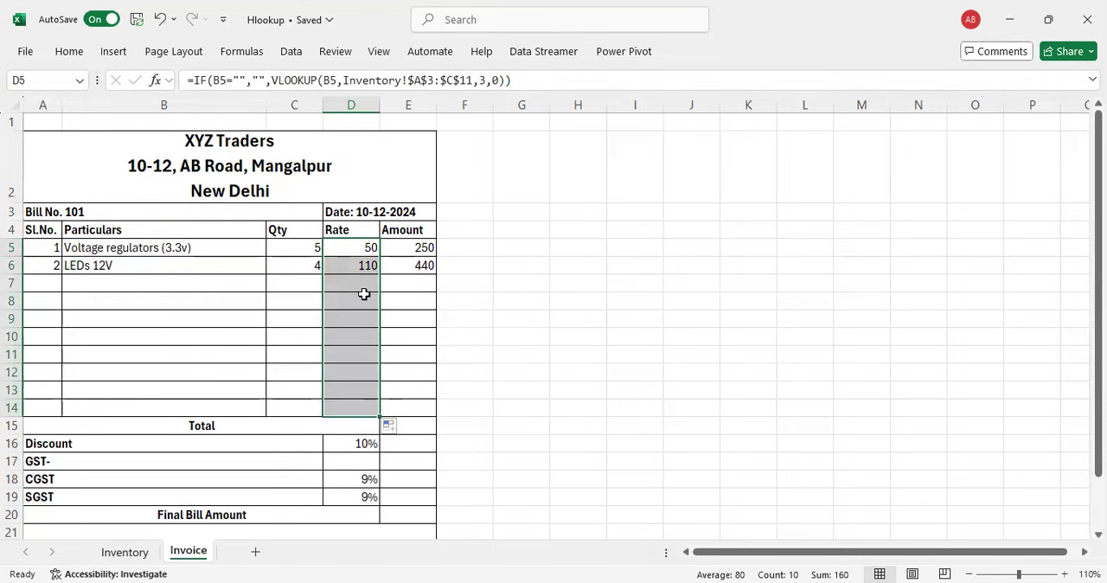
left_click(367, 292)
left_click(364, 304)
left_click(361, 336)
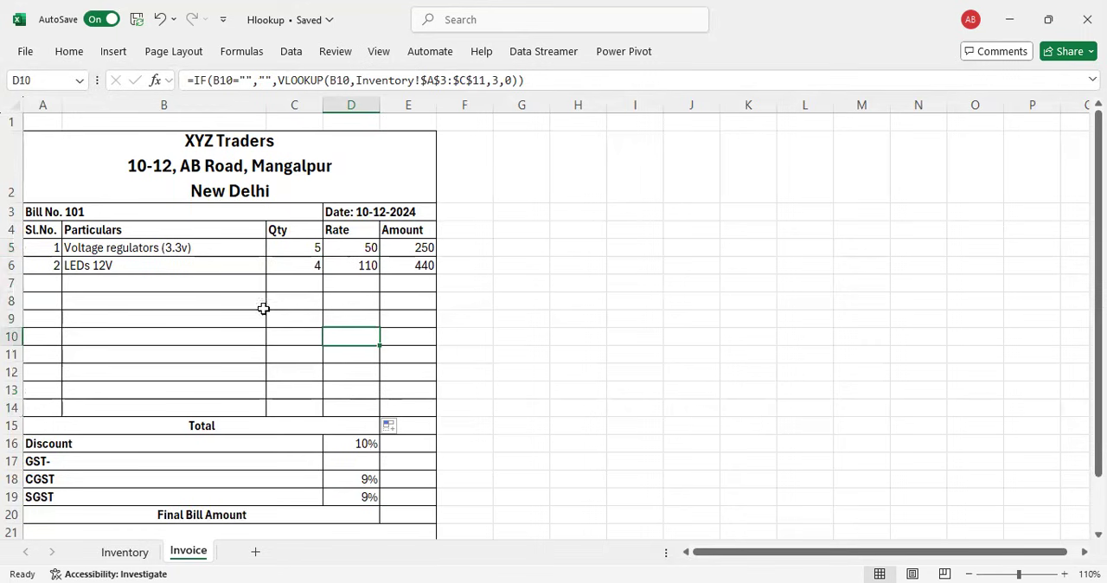
Step: Choose Celling Fan as the item in B7 to test the rate lookup, and clear the cell again
left_click(113, 288)
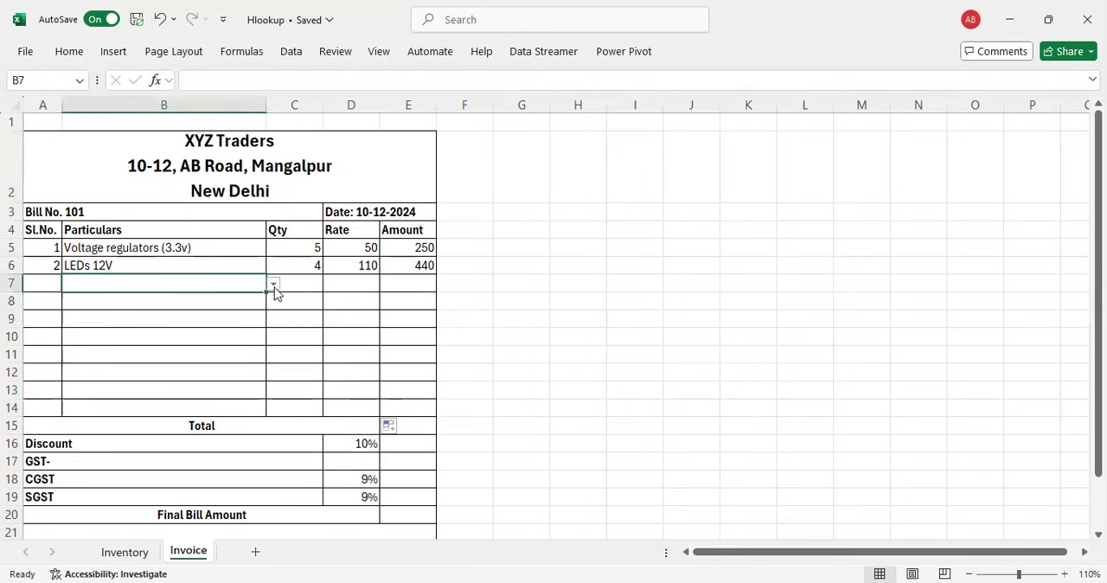
left_click(274, 286)
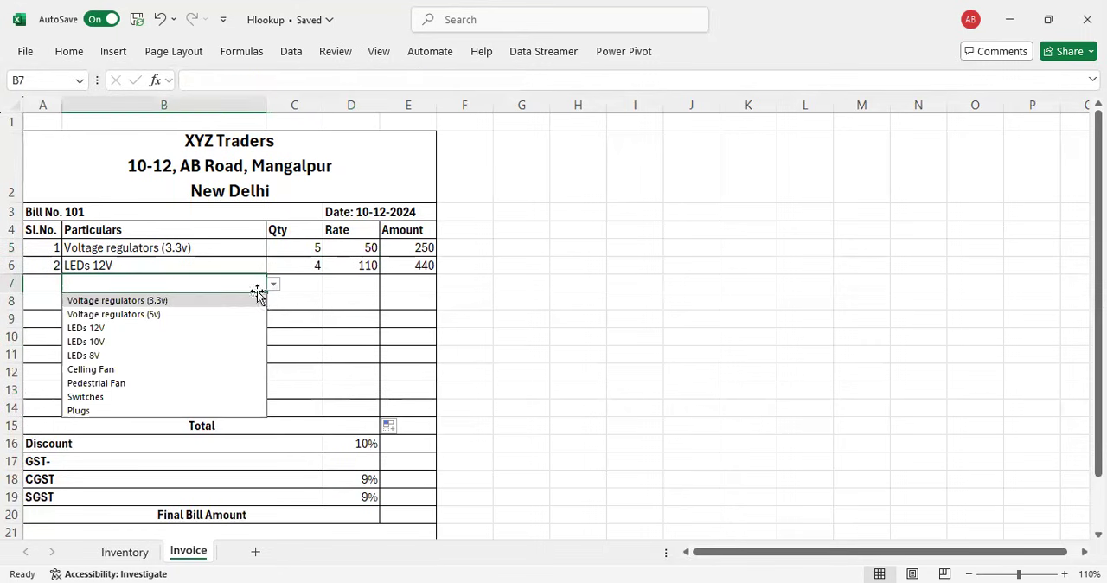
left_click(113, 370)
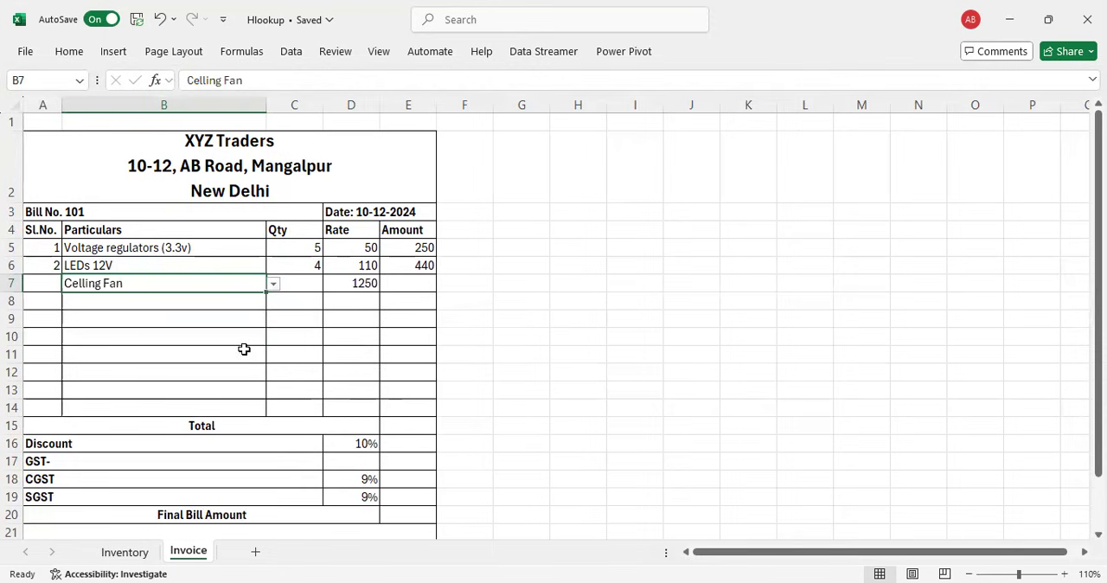
key("Delete")
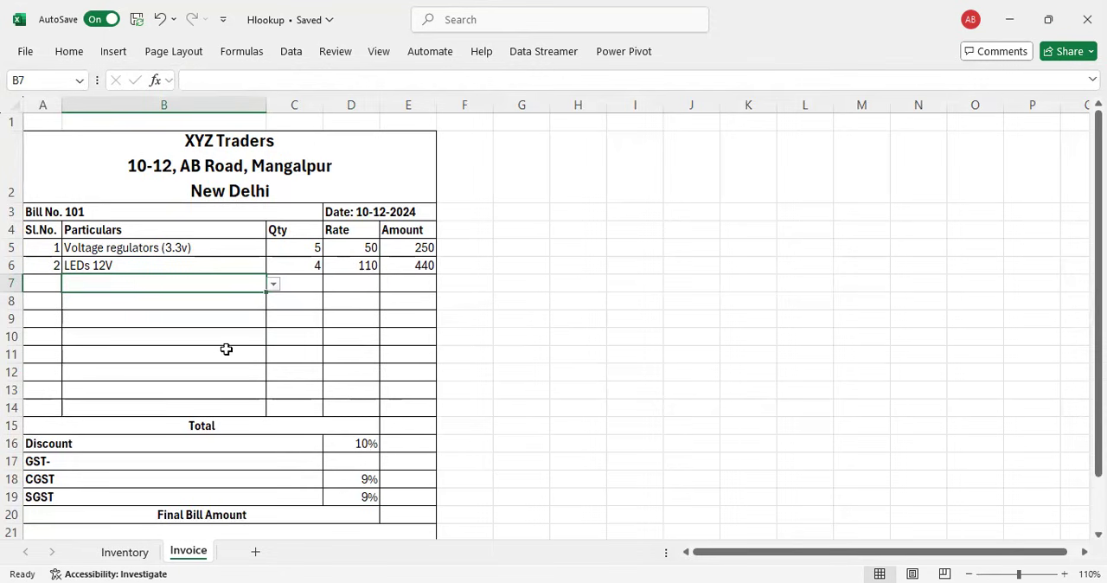
Step: Wrap the amount calculation in E5 in a blank-rate check: =IF(D5="","",C5*D5)
key("Right")
key("Right")
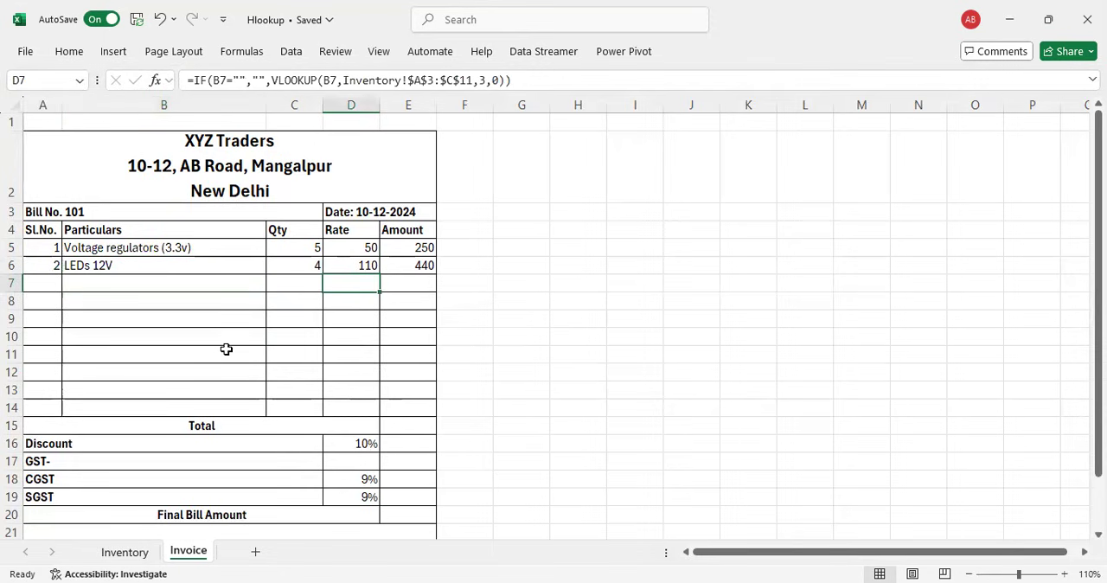
key("Right")
key("Up")
key("Up")
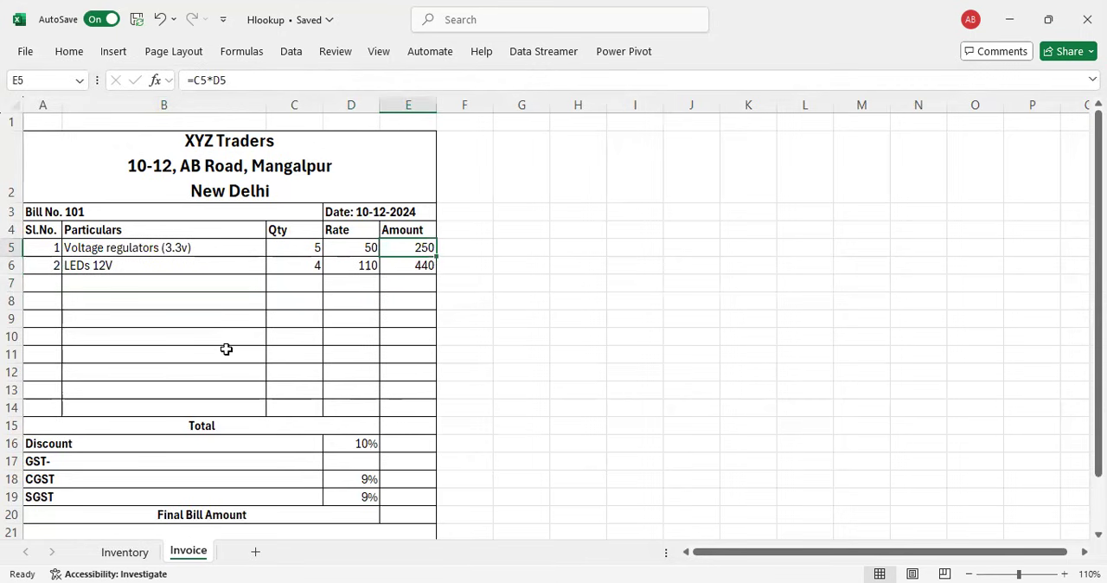
key("F2")
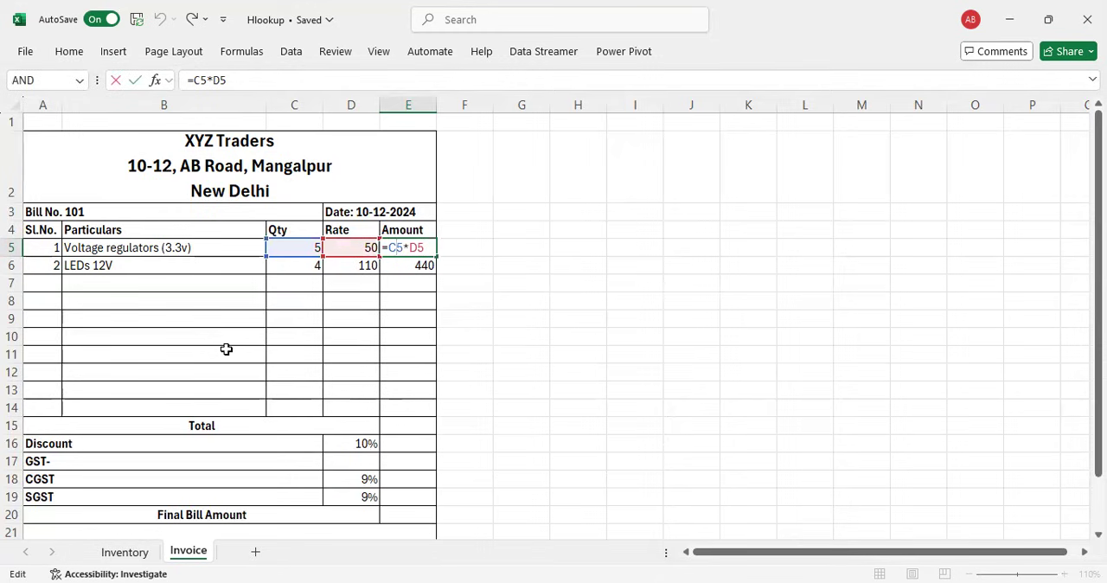
key("Left")
key("Left")
key("Left")
key("Left")
key("Left")
type("i")
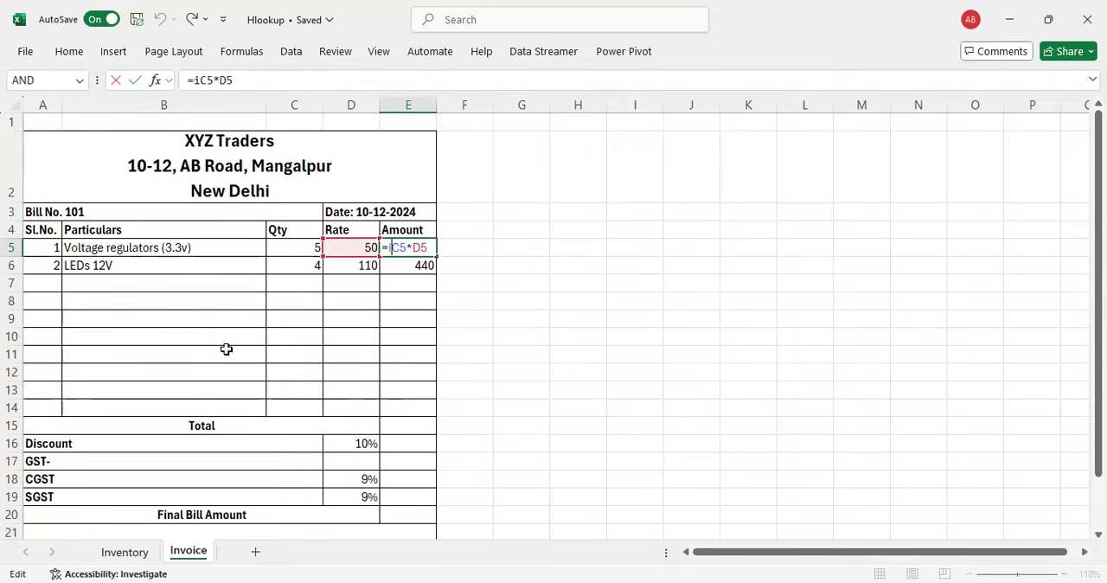
type("f(")
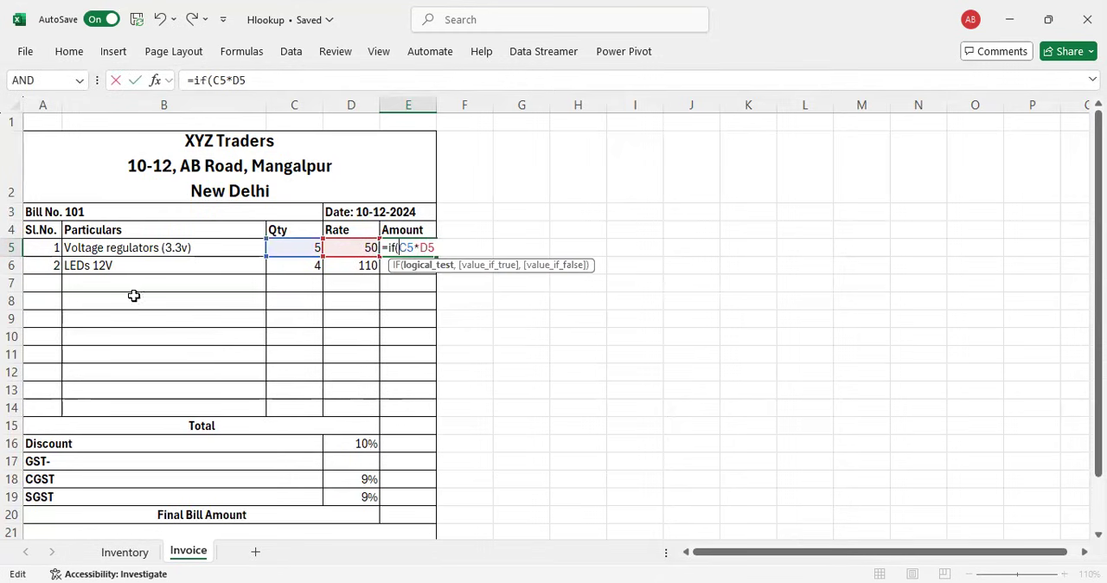
left_click(351, 246)
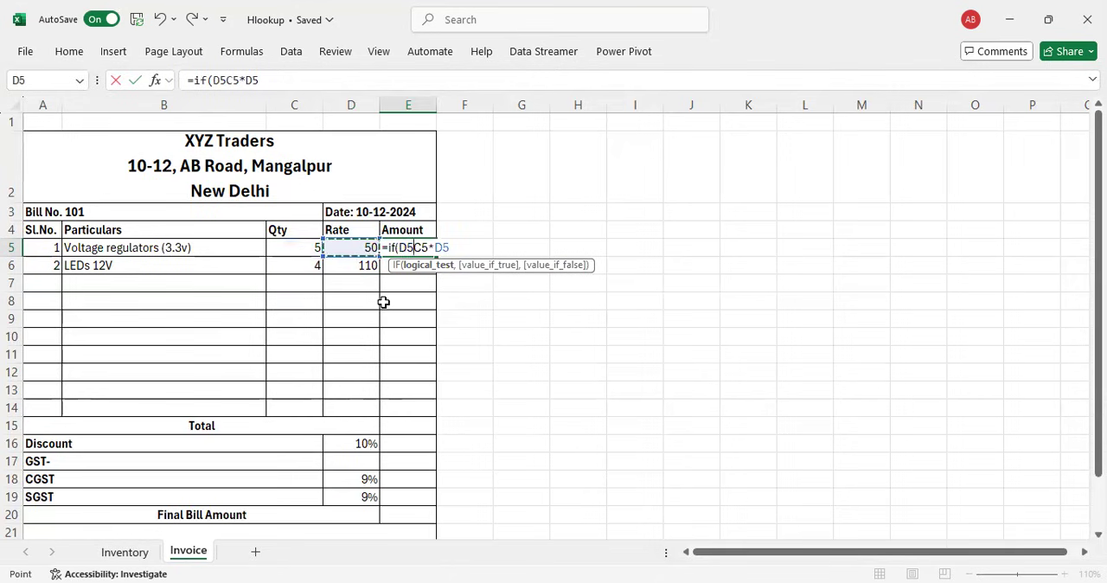
type("=\"\"")
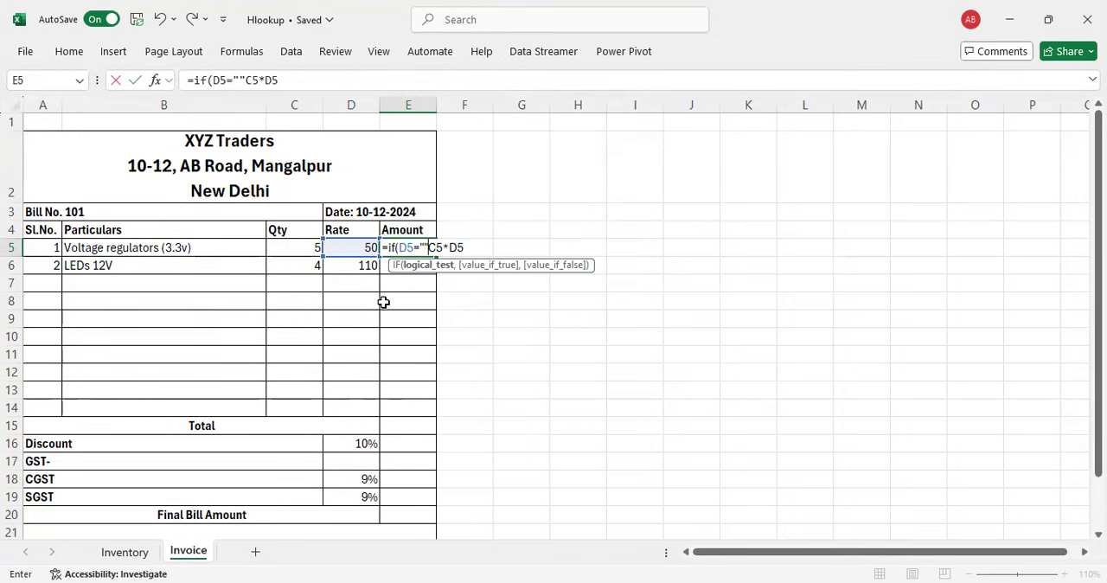
type(",")
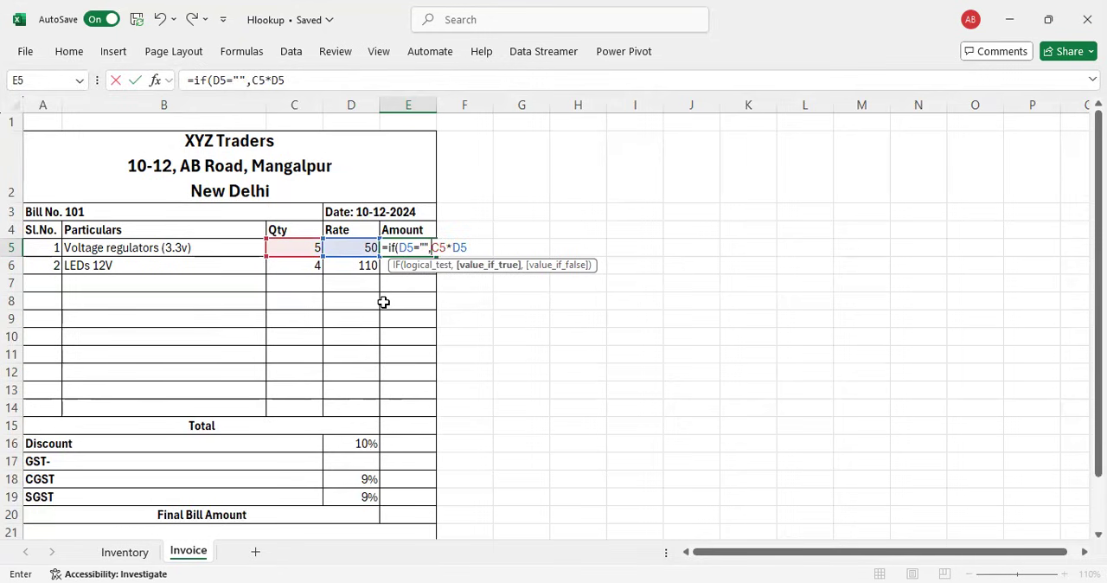
type("\"\"")
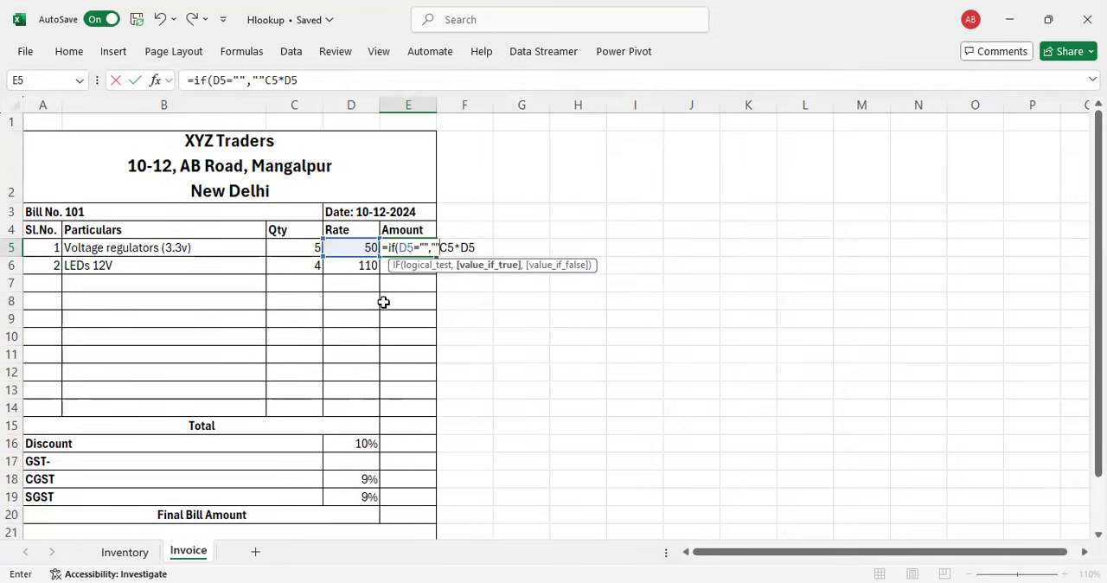
type(",C5*D5")
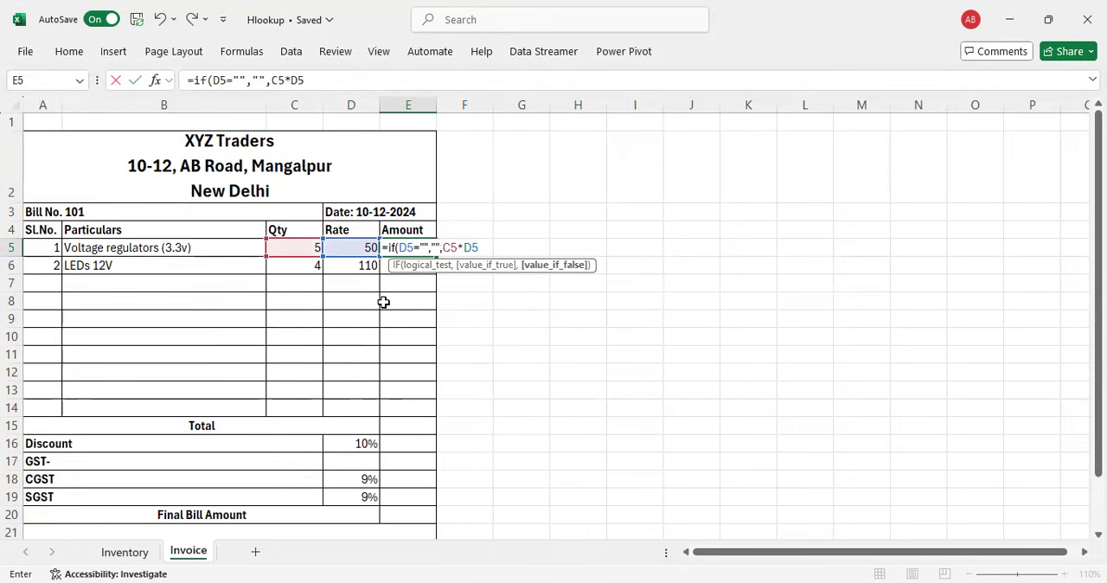
type(")")
key("Return")
Step: Fill the amount formula from E5 down through E14
key("Up")
left_click_drag(436, 256, 418, 411)
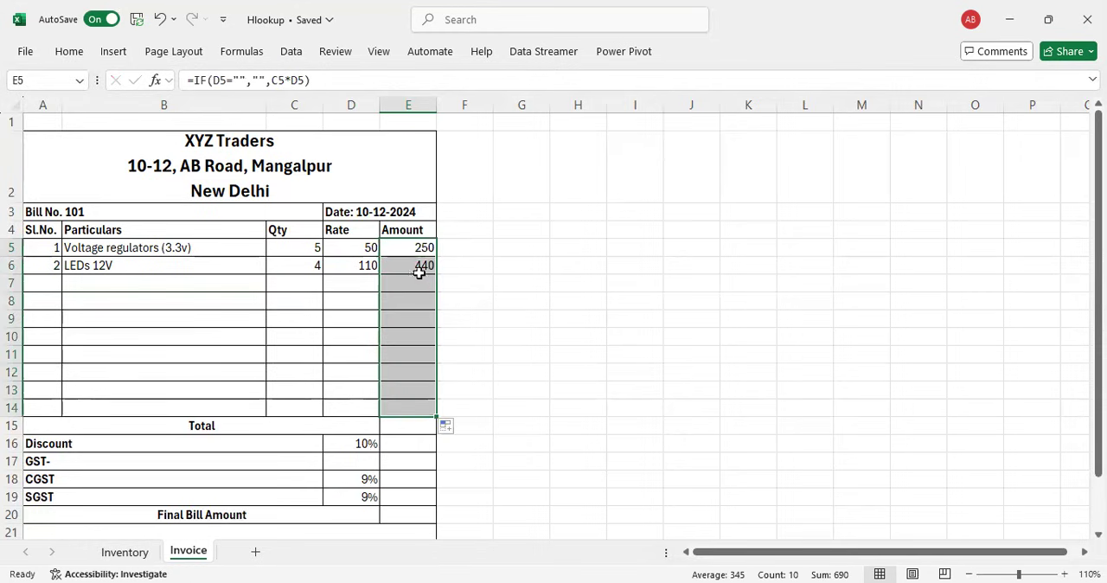
left_click(413, 283)
Step: Test the formulas in row 7 by choosing Switches in B7 and entering a quantity of 3 in C7
left_click(197, 282)
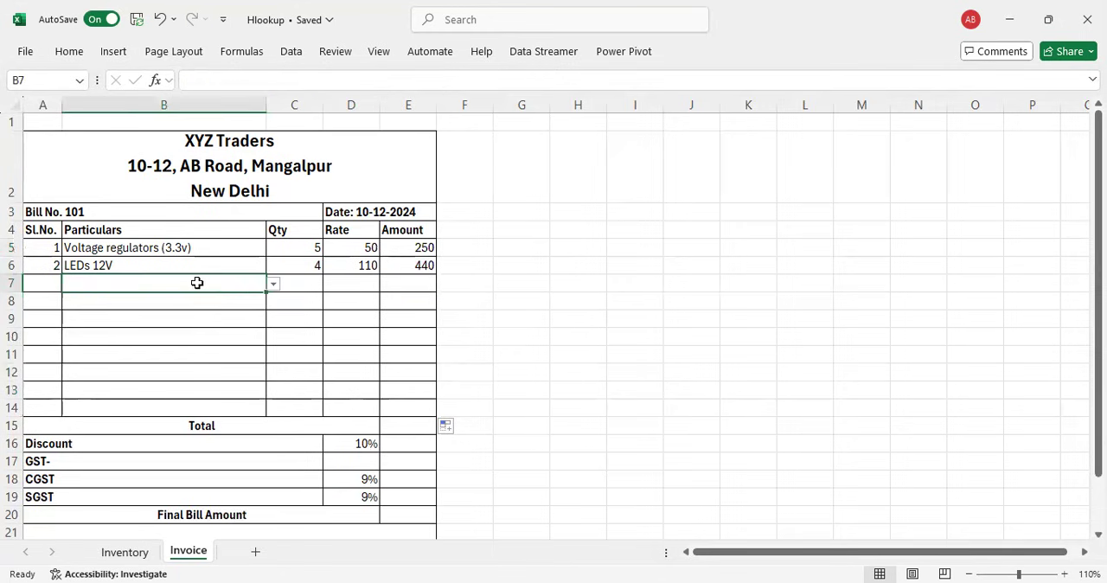
left_click(272, 284)
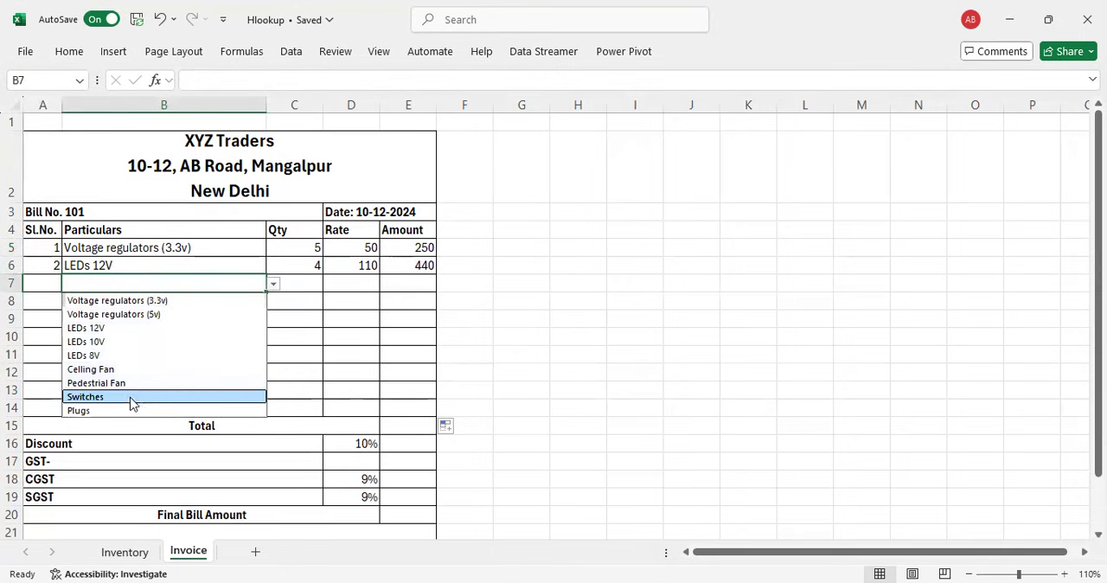
left_click(132, 403)
left_click(311, 282)
type("3")
key("Return")
key("Up")
key("Right")
key("Right")
key("Left")
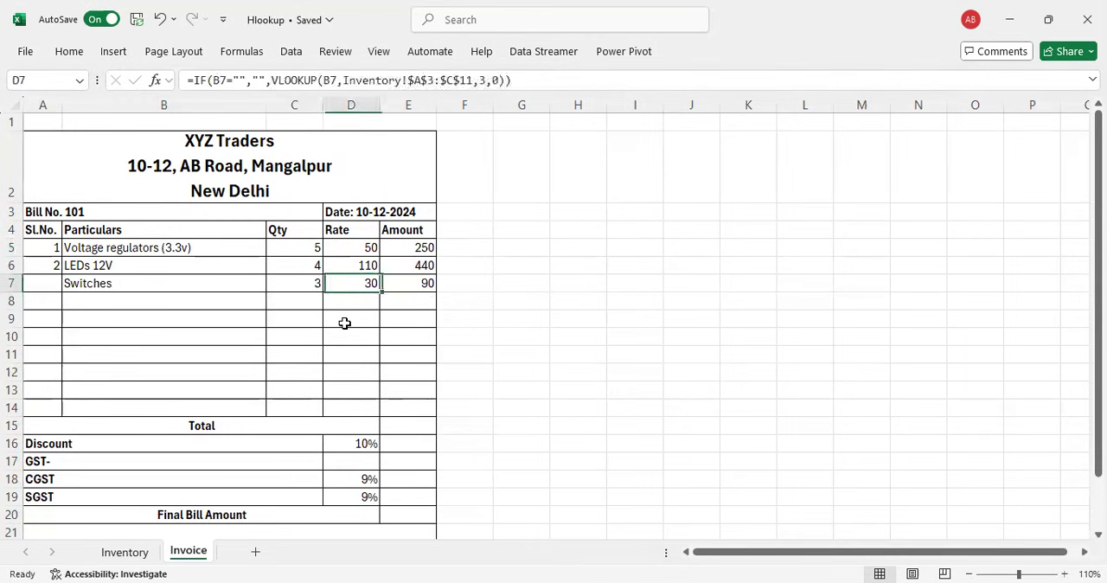
Step: Clear the test item from B7, check the row's amount formula, and clear the quantity from C7
key("Left")
key("Left")
key("Delete")
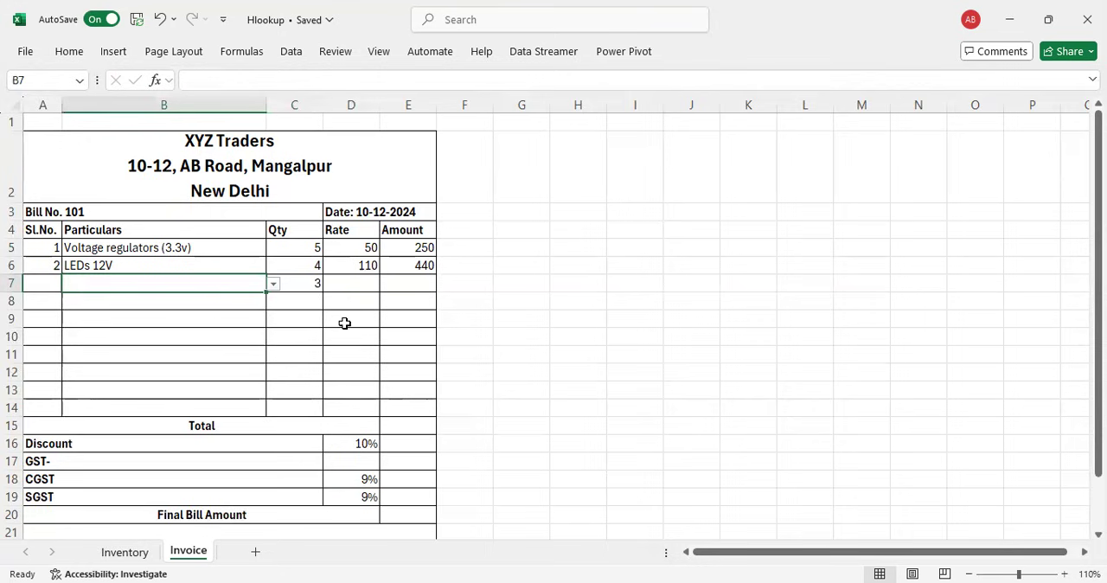
key("Right")
key("Right")
key("Right")
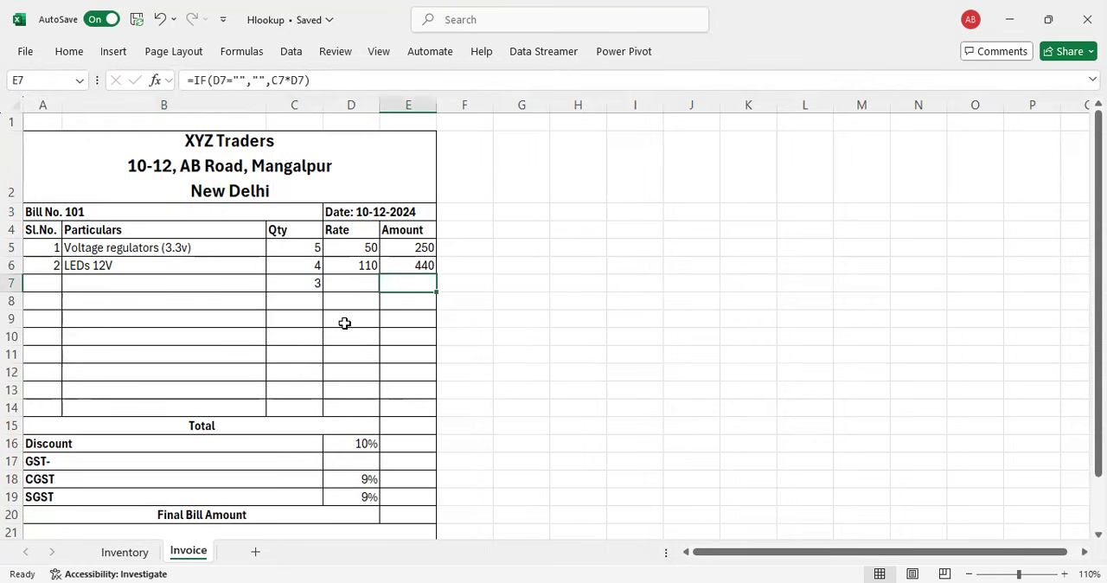
key("Left")
key("Left")
key("Delete")
key("Left")
key("Left")
key("Right")
key("Right")
key("Right")
key("Right")
key("Left")
key("Up")
key("Up")
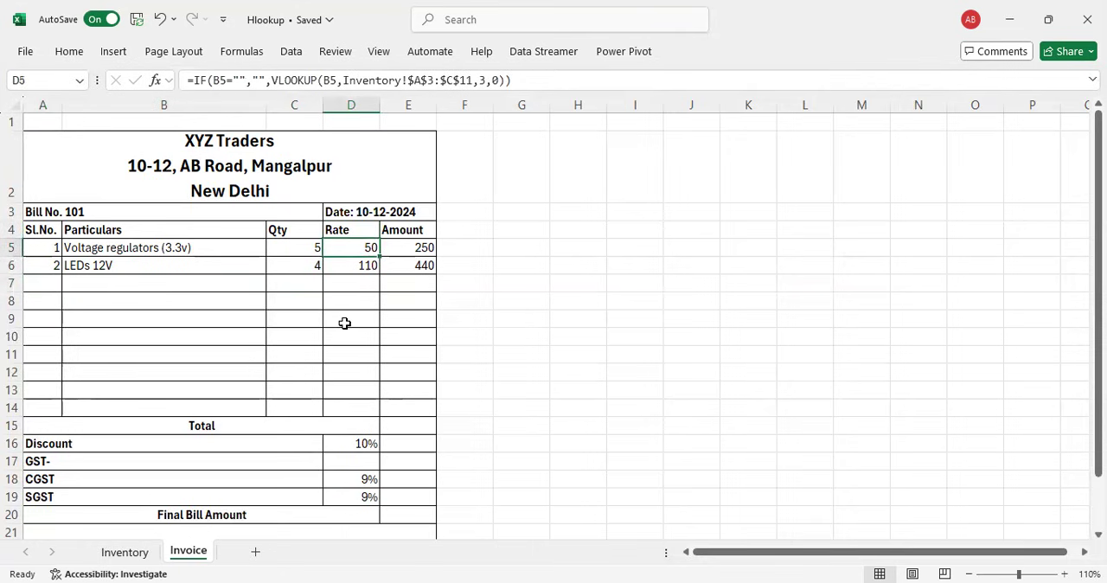
Step: Enlarge the sheet view and review the rate formula in D5 and the amount formula in E5
left_click(1065, 573)
left_click(1065, 574)
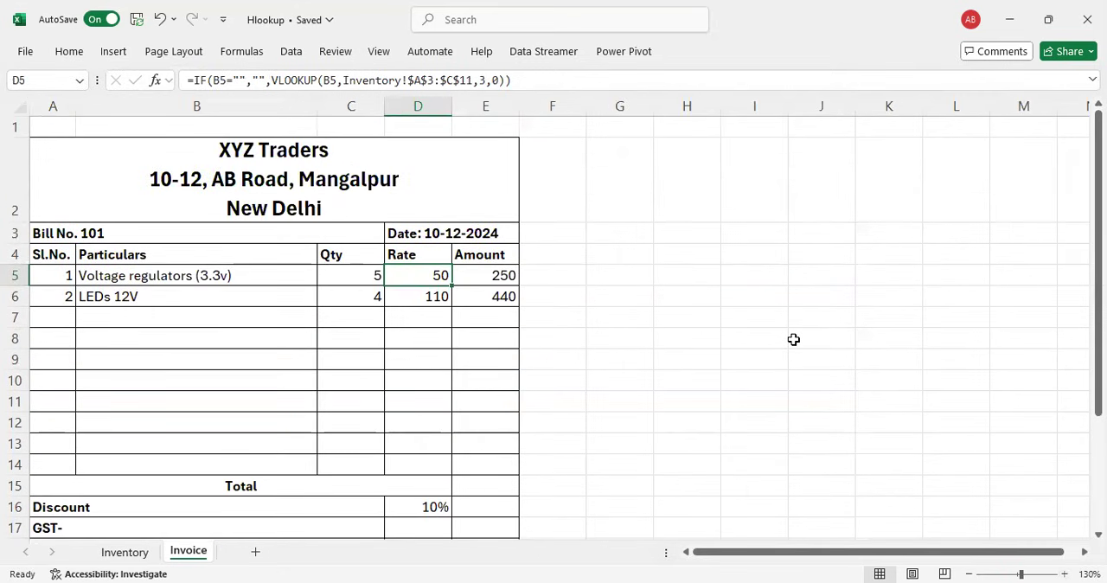
key("F2")
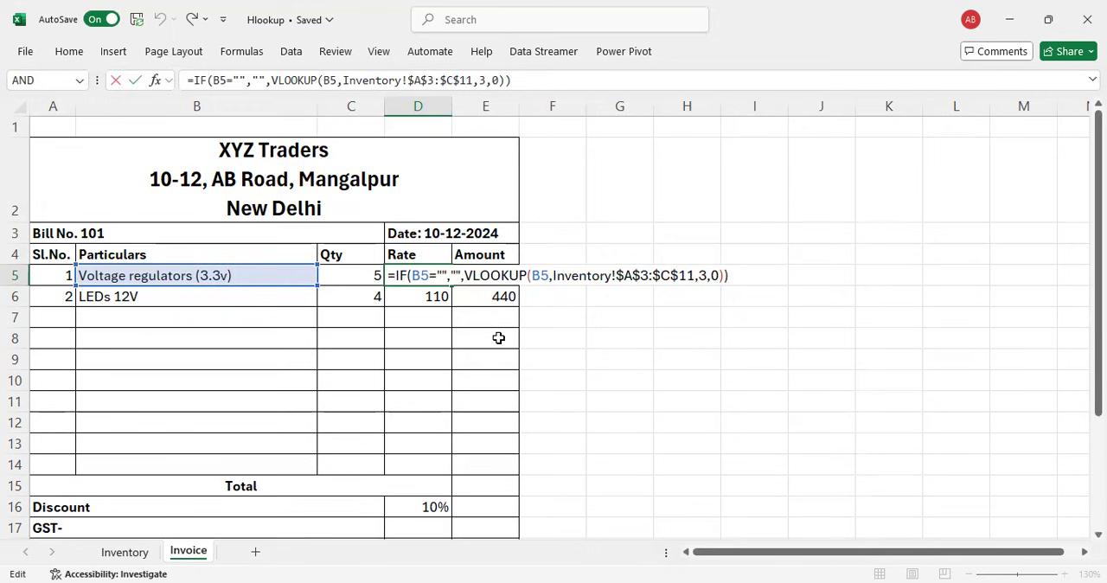
key("ctrl+Return")
key("Right")
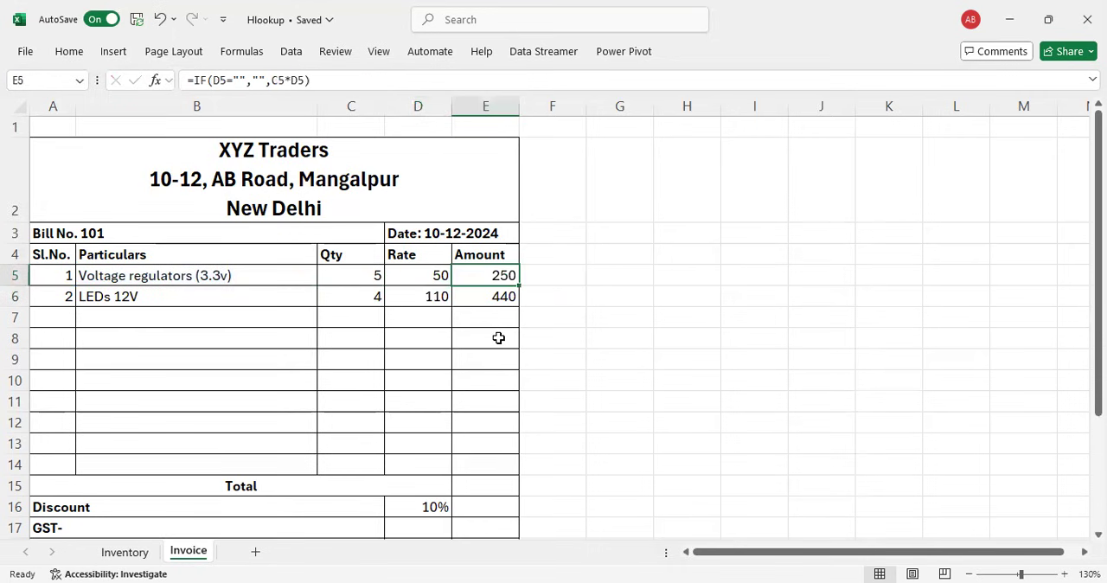
key("F2")
key("Left")
key("Left")
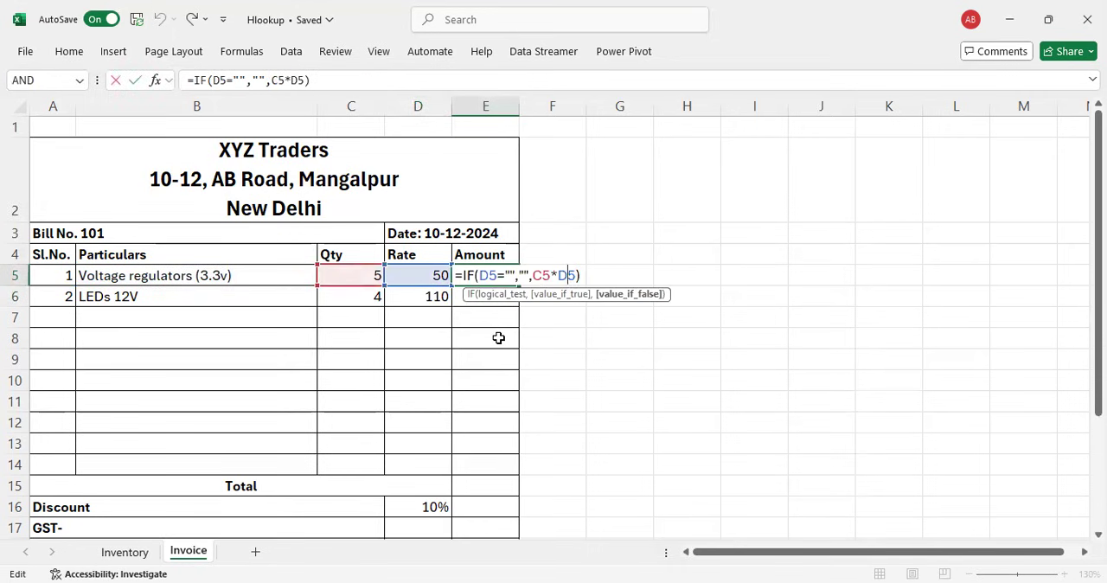
key("Left")
key("Left")
key("Right")
key("Return")
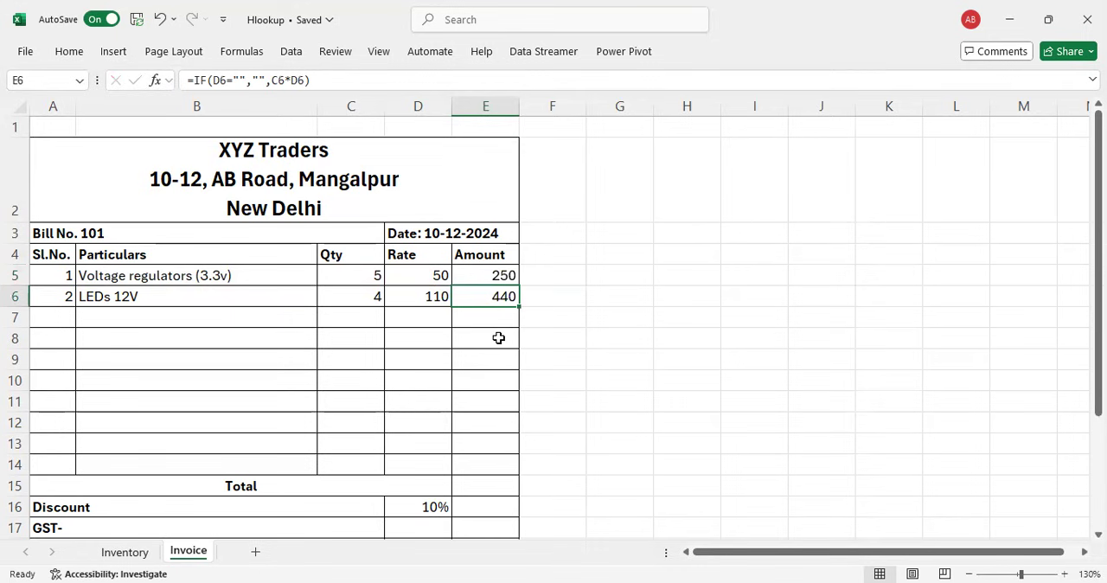
Step: Total the invoice amounts in E15 with =SUM(E5:E14)
scroll(498, 337, "down", 1)
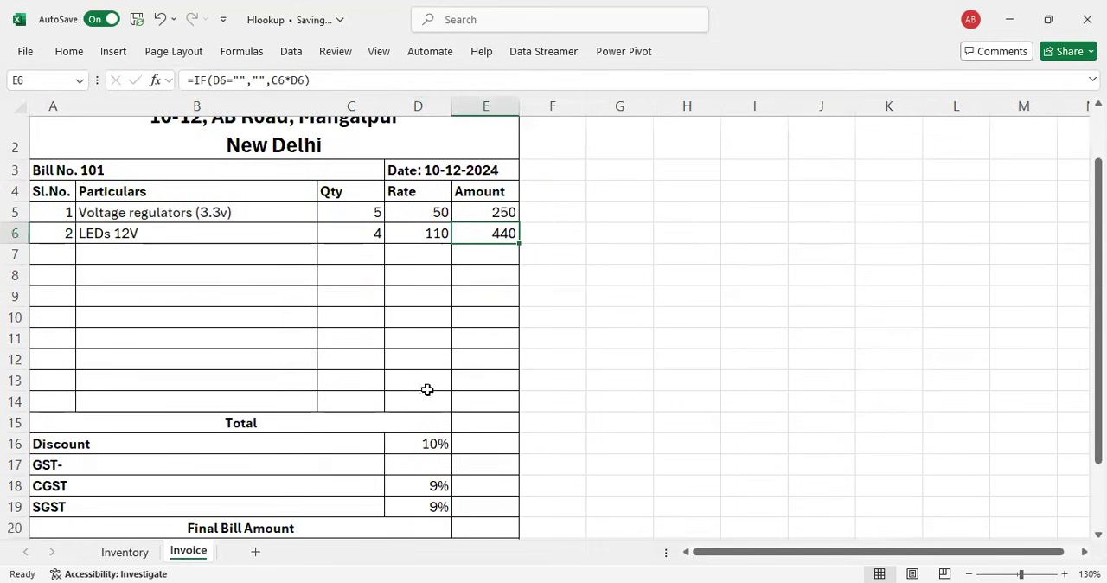
left_click(480, 423)
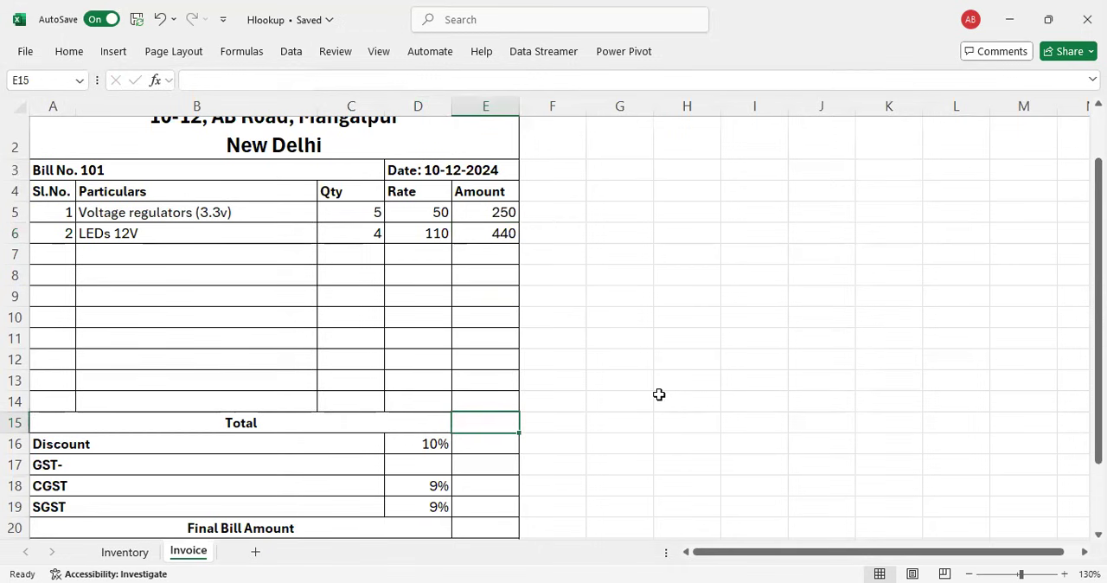
key("alt+equal")
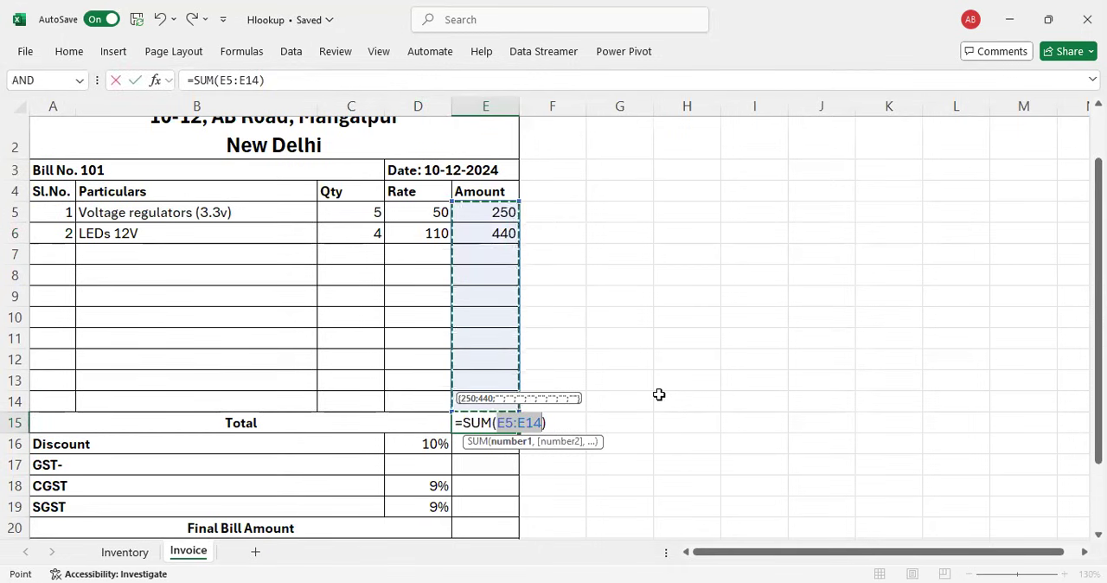
key("Return")
key("Up")
key("Down")
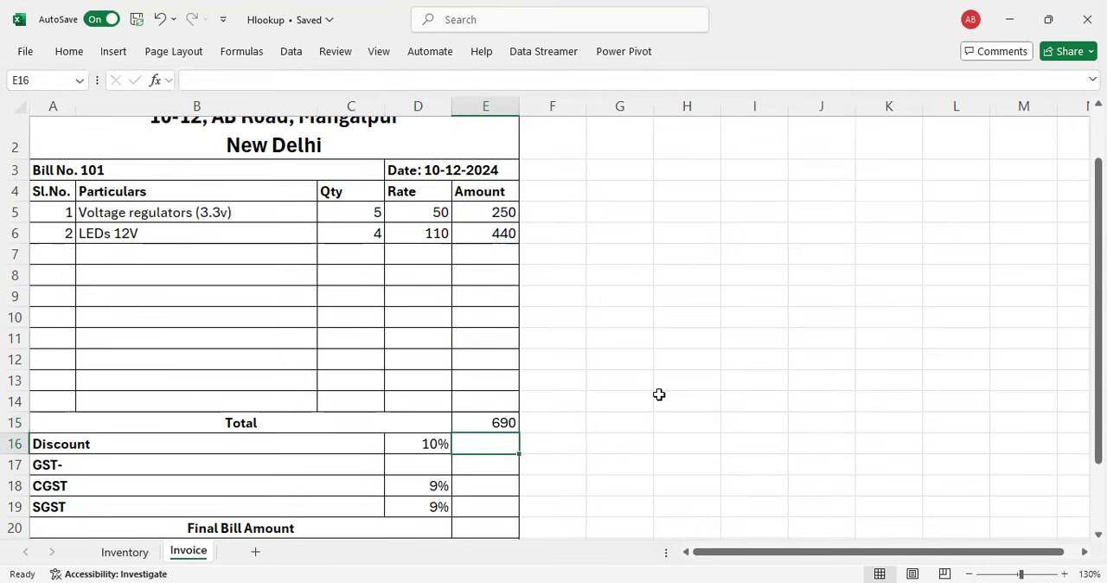
Step: Calculate the discount in E16 by multiplying the total by the discount rate: =E15*D16
key("Left")
key("Right")
key("Up")
key("Down")
key("Left")
key("Right")
type("=")
key("Up")
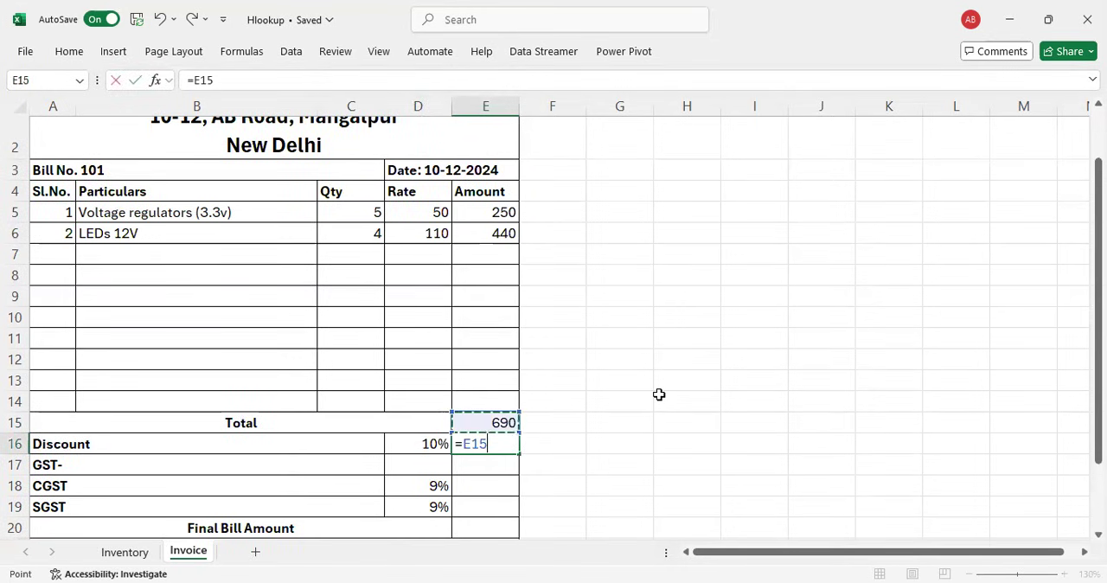
type("*")
key("Left")
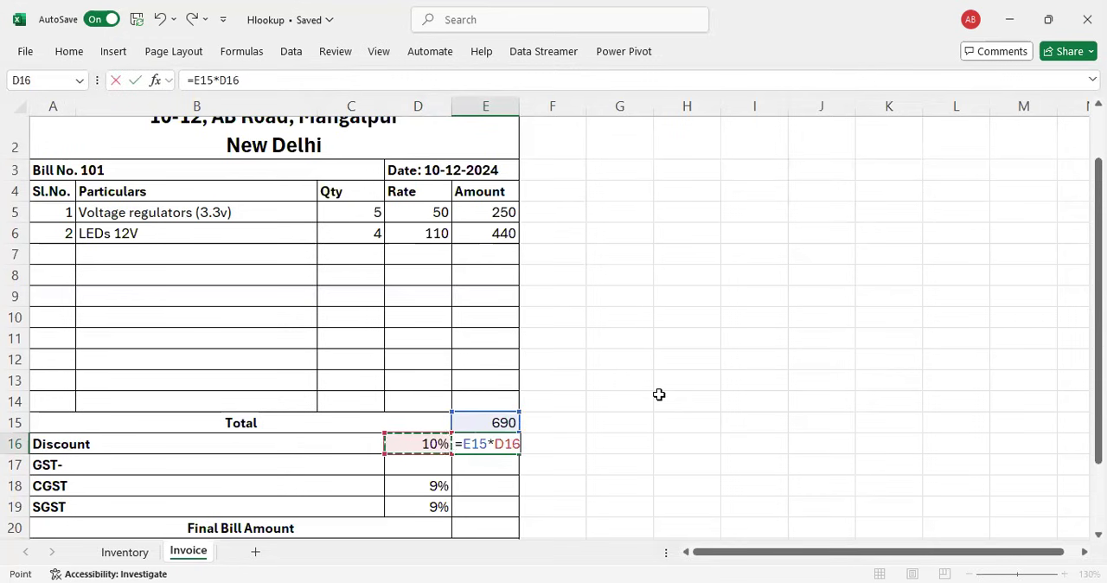
key("Return")
key("Up")
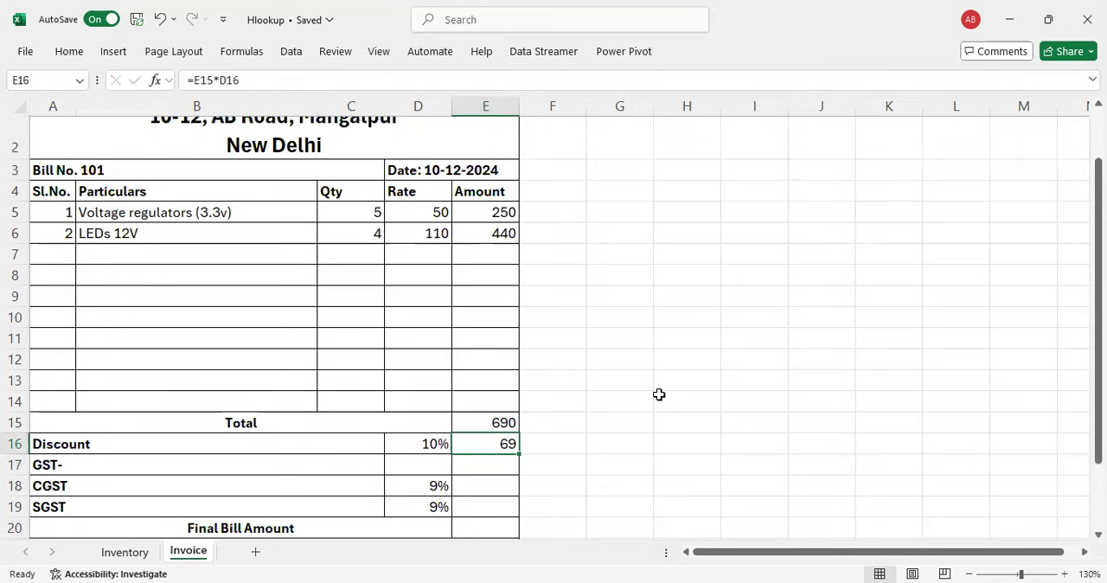
Step: Start the CGST formula in E18 by subtracting the discount from the total inside a sum: =sum(E15-E16)
key("Down")
key("Down")
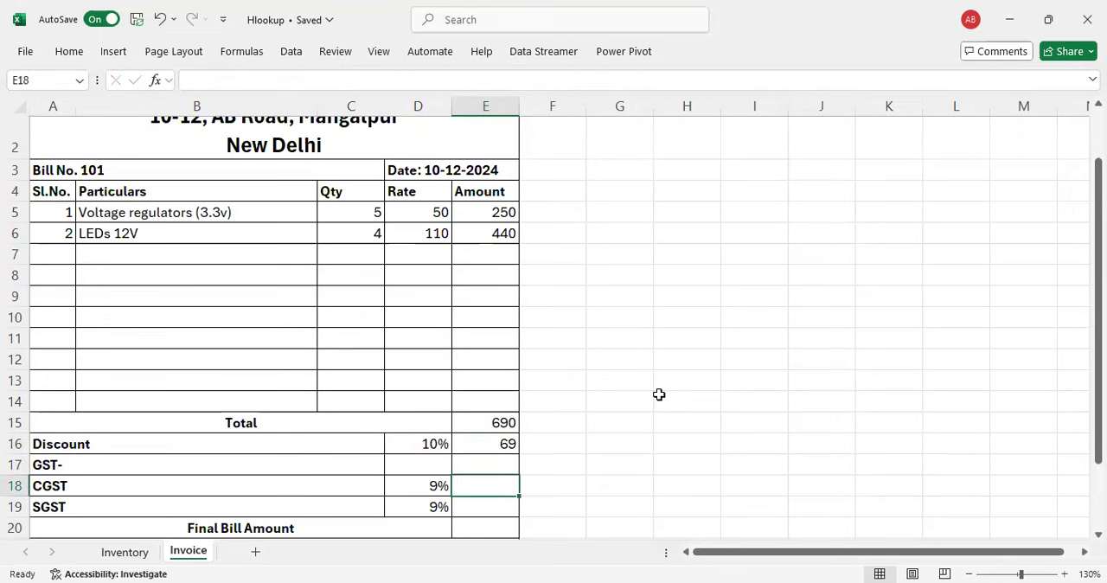
type("=")
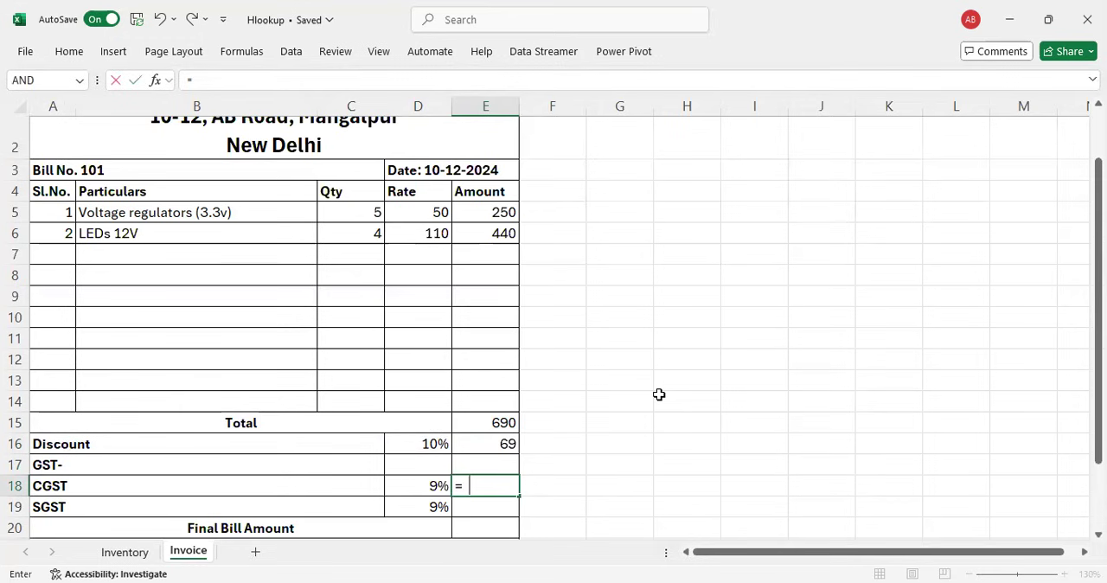
type("sum(")
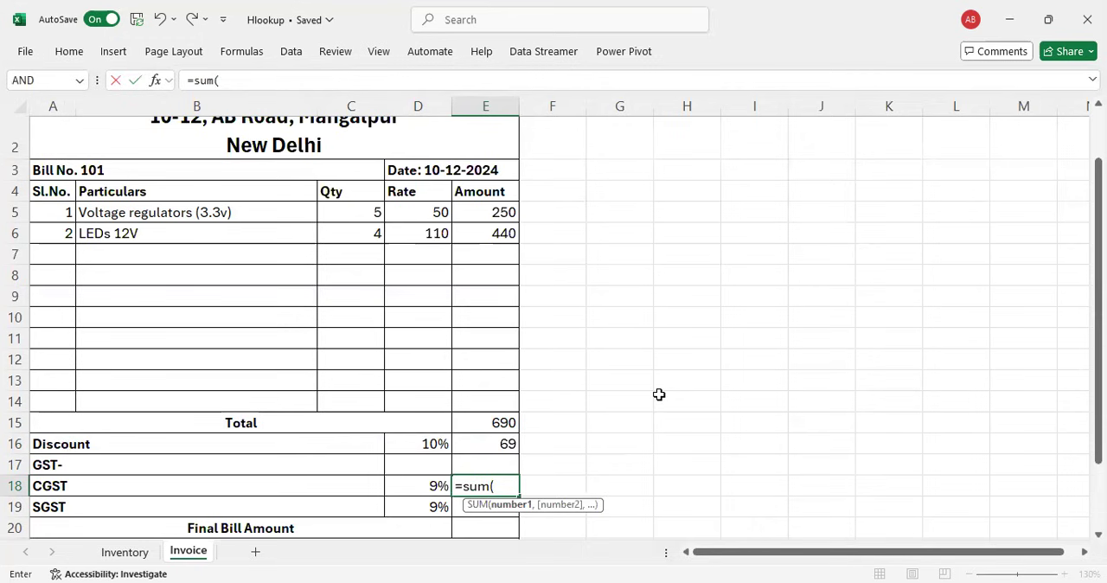
left_click(484, 420)
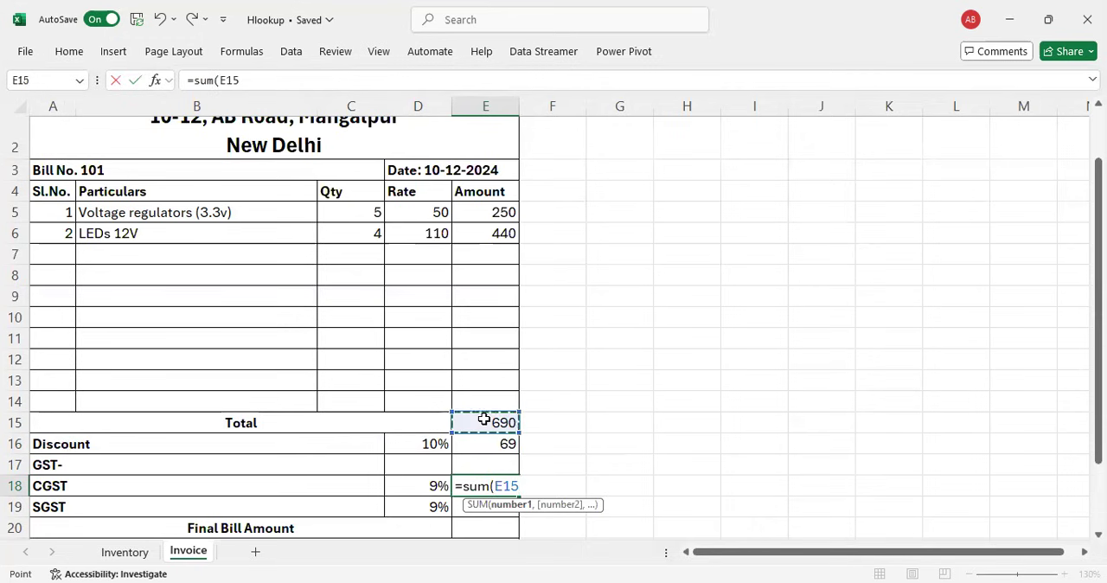
type("-")
left_click(480, 444)
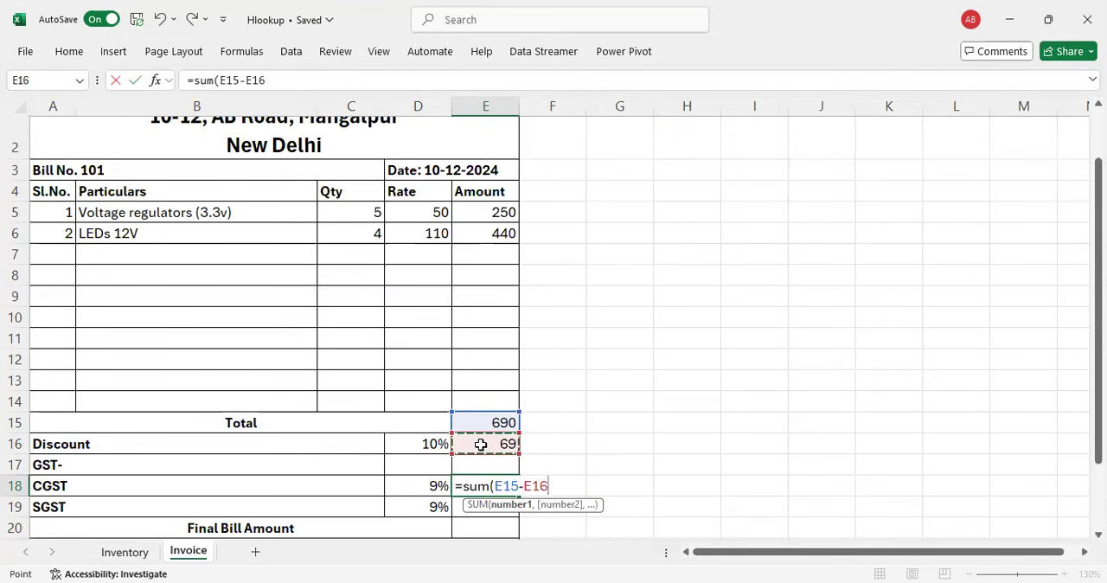
type(")")
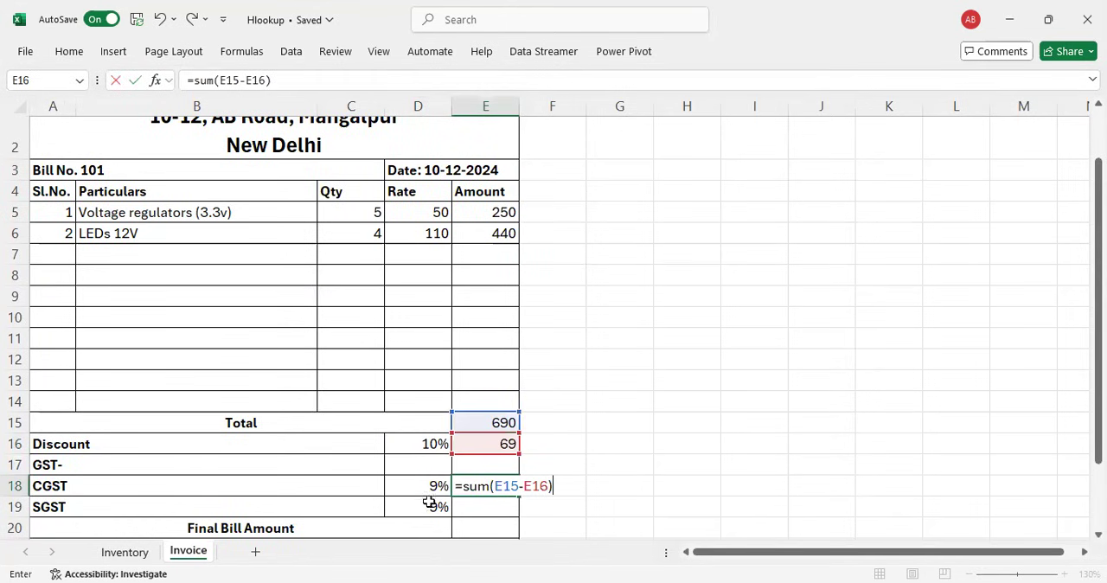
Step: Strip the function name before the bracket in E18 and multiply the difference by the CGST rate in D18
left_click(489, 486)
key("BackSpace")
key("BackSpace")
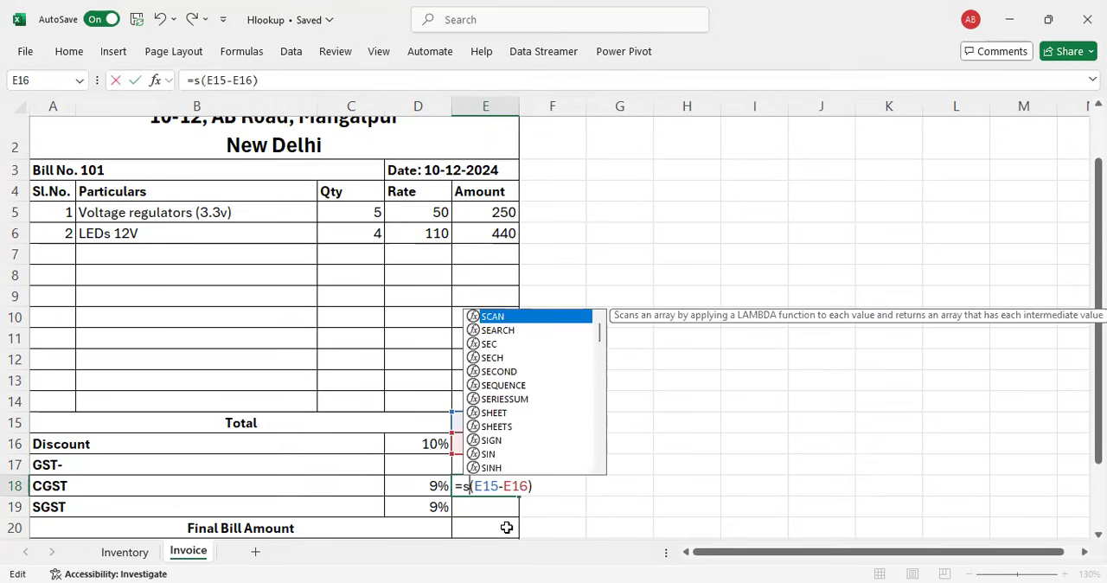
left_click(533, 486)
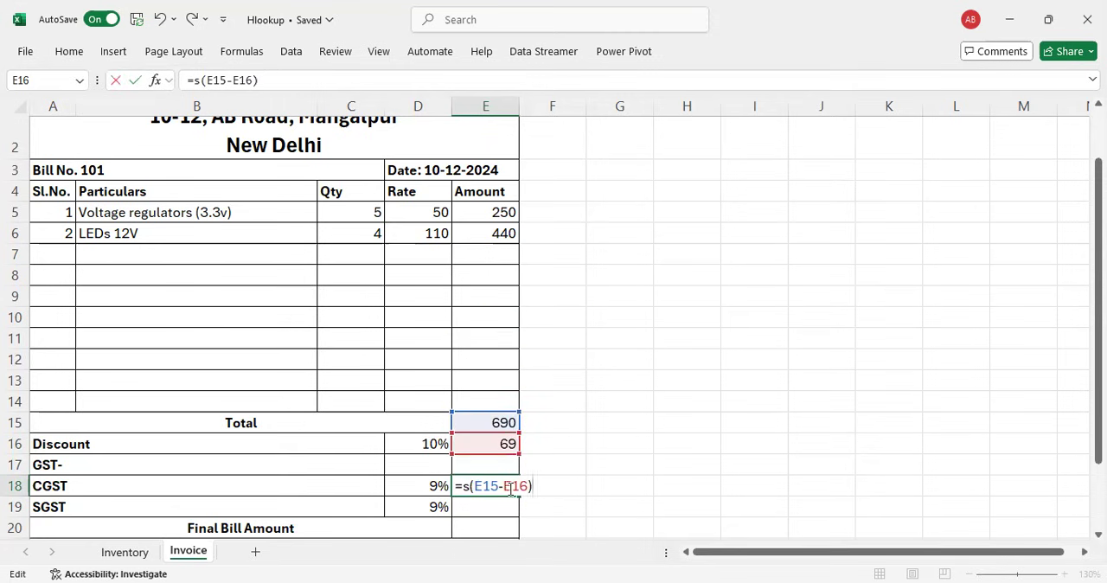
type("*")
left_click(424, 486)
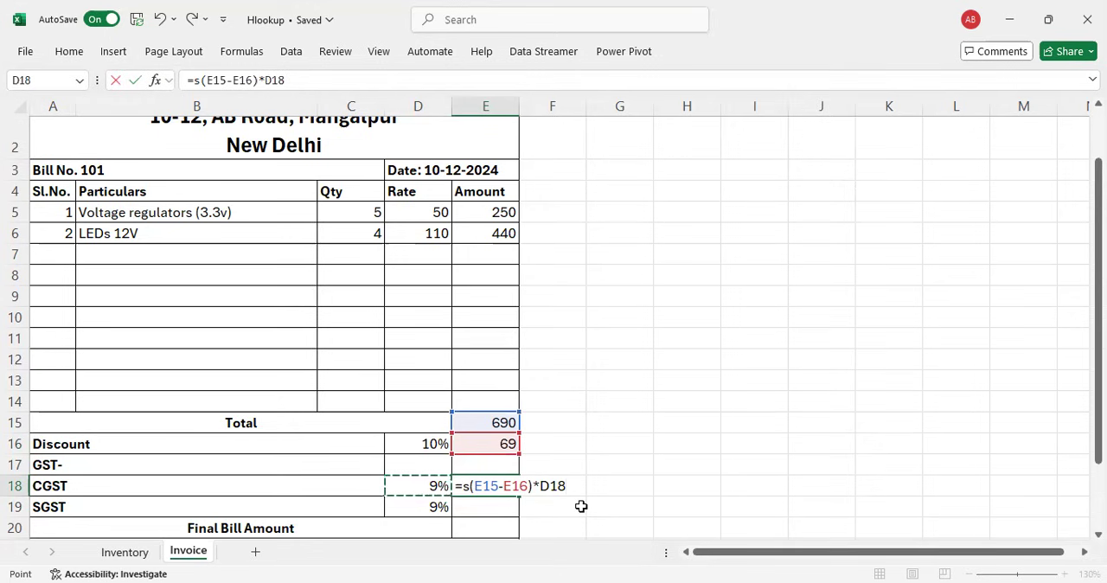
key("Return")
key("Up")
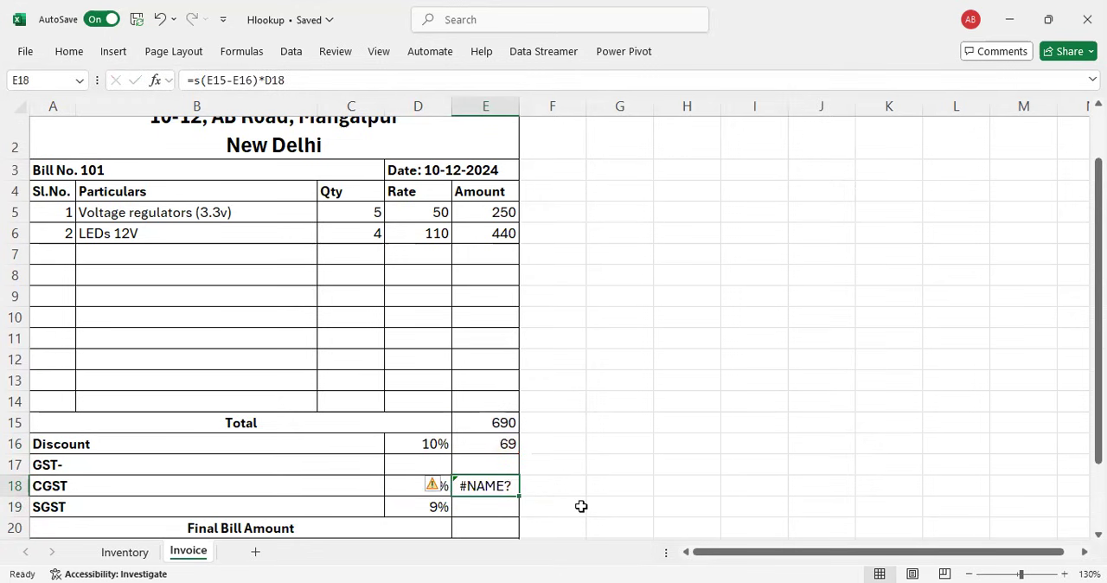
Step: Remove the stray "s" from the CGST formula in E18 so it reads =(E15-E16)*D18
key("F2")
key("Left")
key("Left")
key("Left")
key("Left")
key("Left")
key("Left")
key("Left")
key("Left")
key("Left")
key("Left")
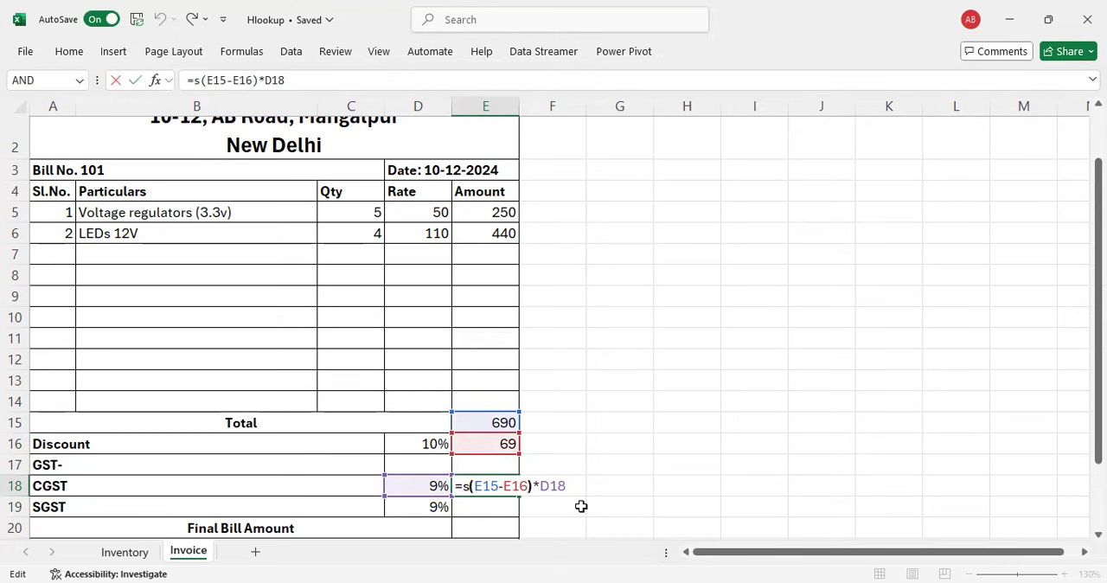
key("BackSpace")
key("ctrl+Return")
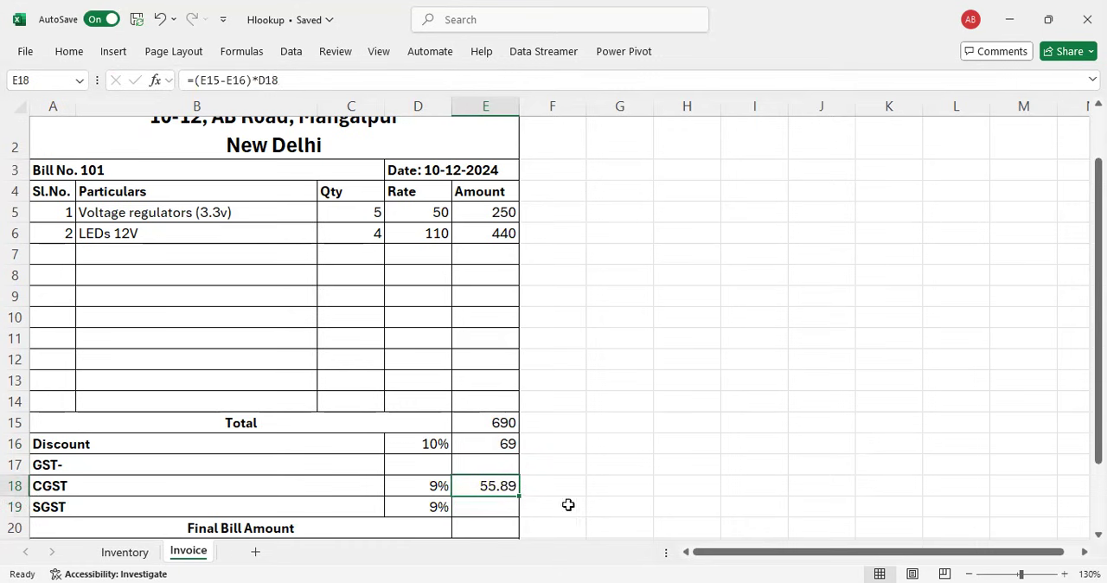
Step: Make the total and discount references in E18 absolute, =($E$15-$E$16)*D18, and fill the formula down to the SGST row in E19
key("F2")
left_click(476, 487)
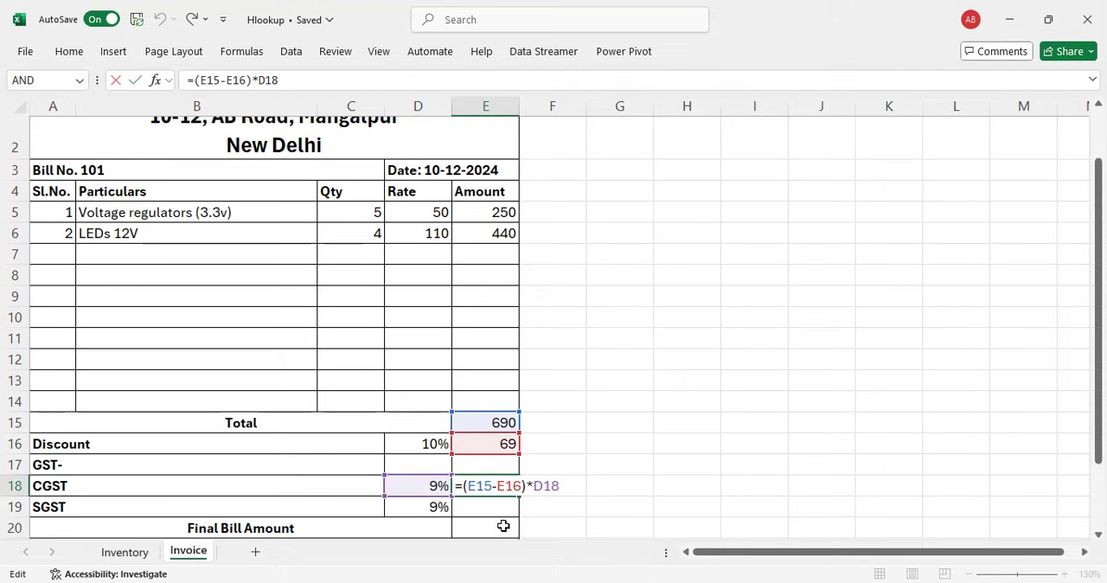
key("F4")
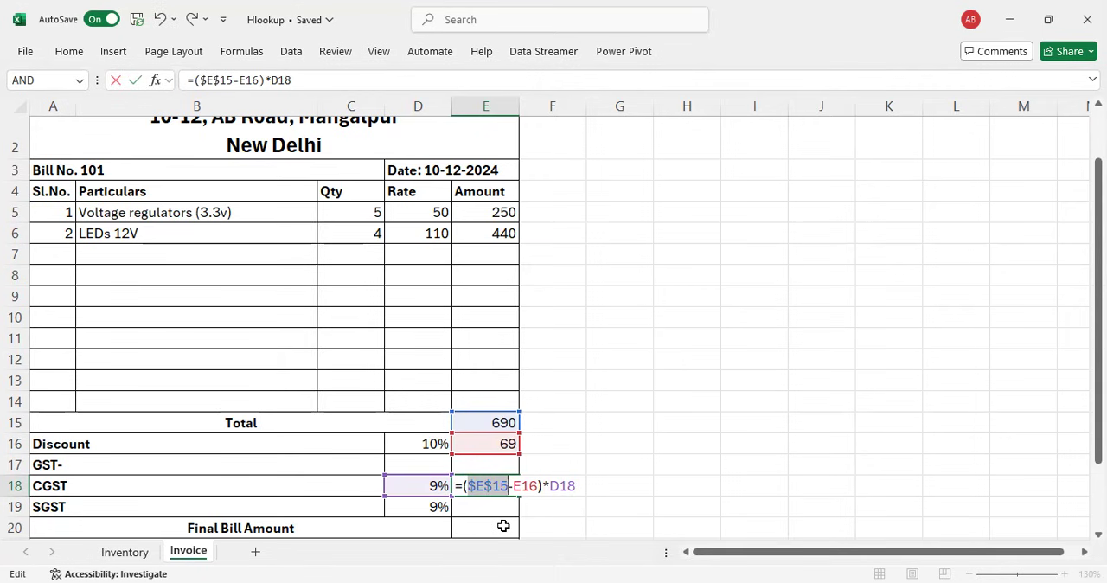
left_click(523, 487)
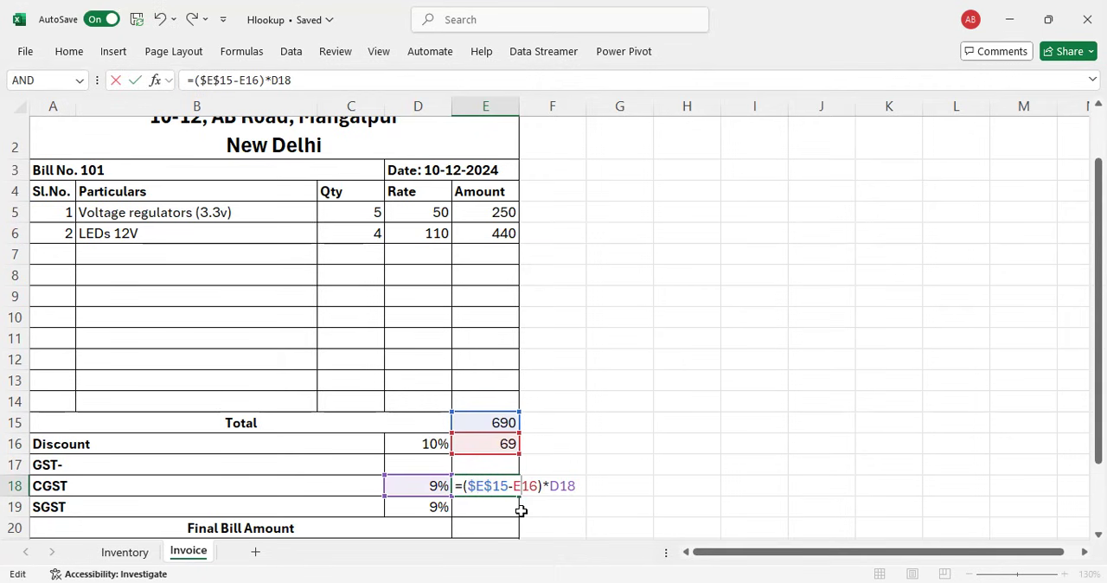
key("F4")
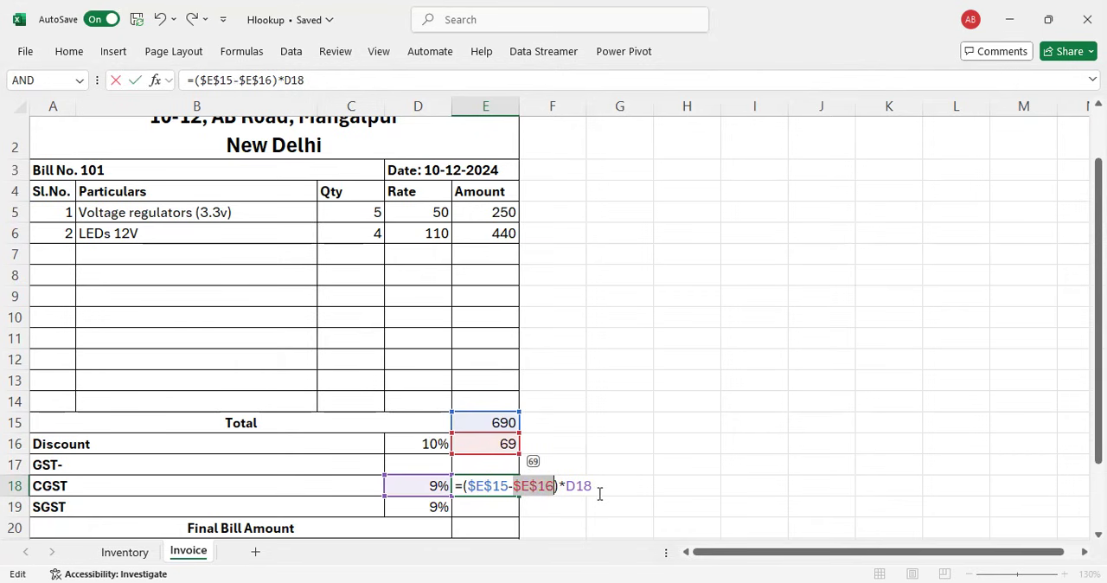
key("ctrl+Return")
left_click_drag(519, 497, 517, 512)
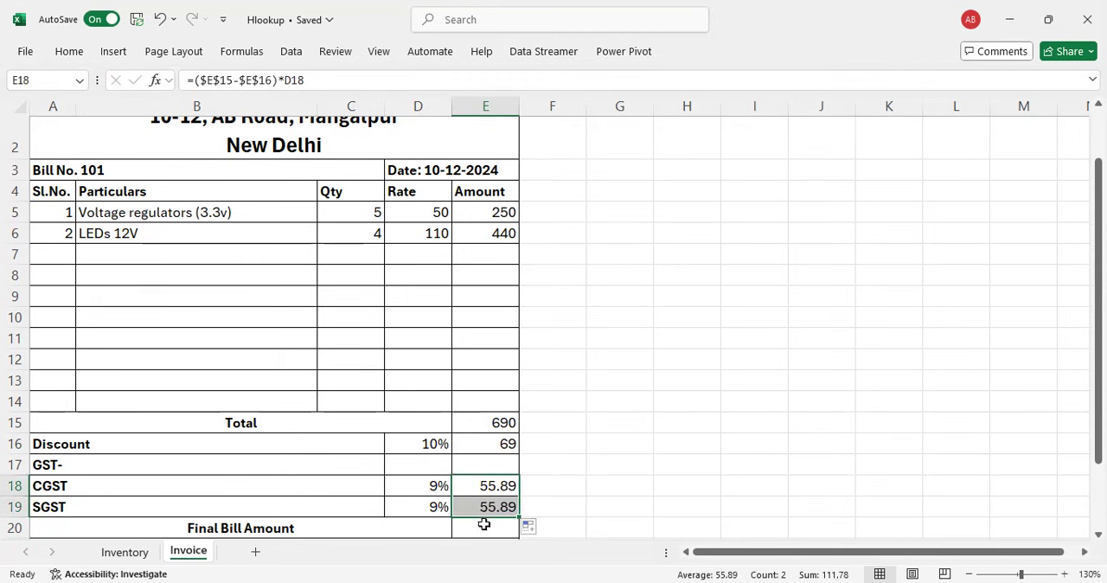
Step: Start the Final Bill Amount formula in E20 with the discount subtracted from the total in brackets: =(E15-E16)
left_click(486, 528)
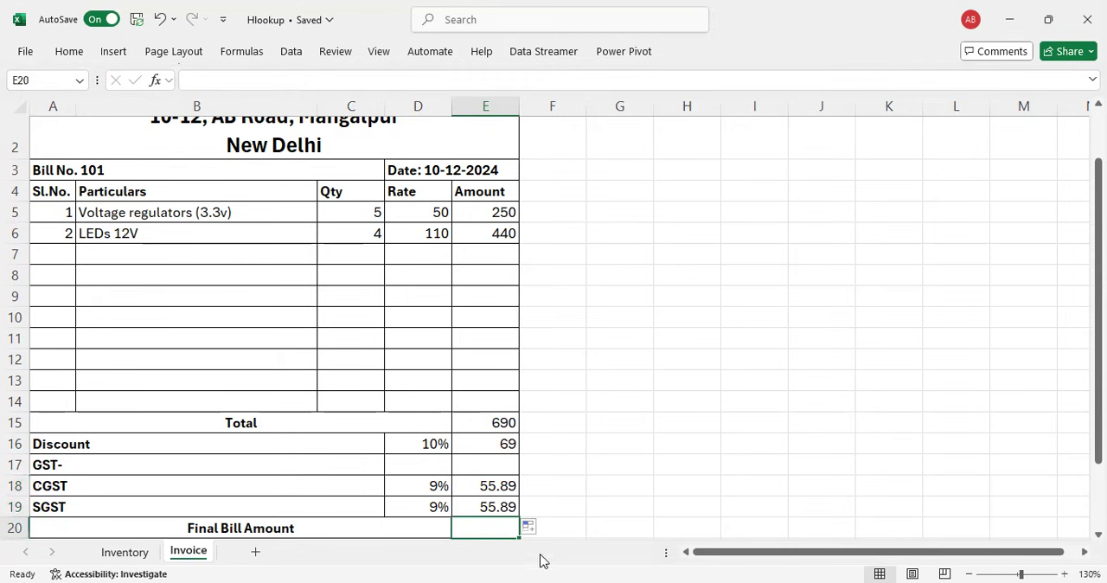
scroll(575, 487, "down", 1)
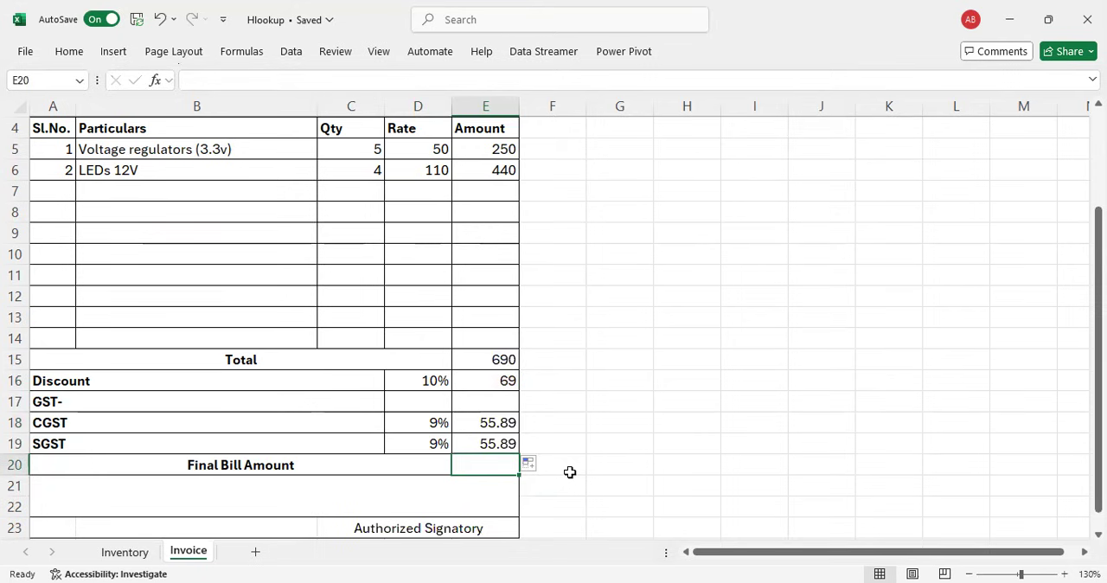
type("=")
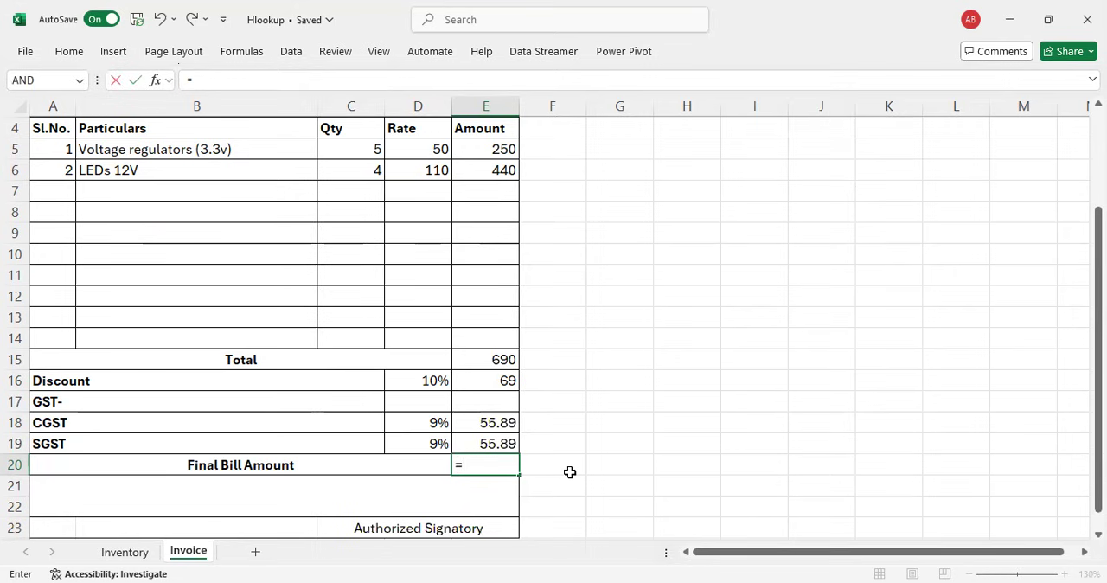
type("(")
left_click(490, 360)
type("-")
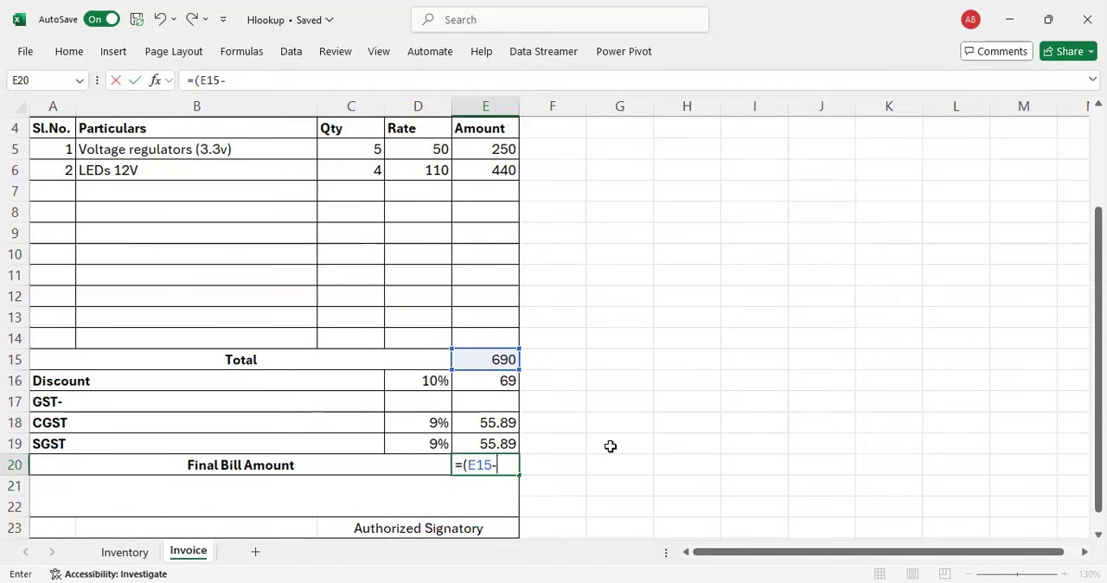
left_click(493, 381)
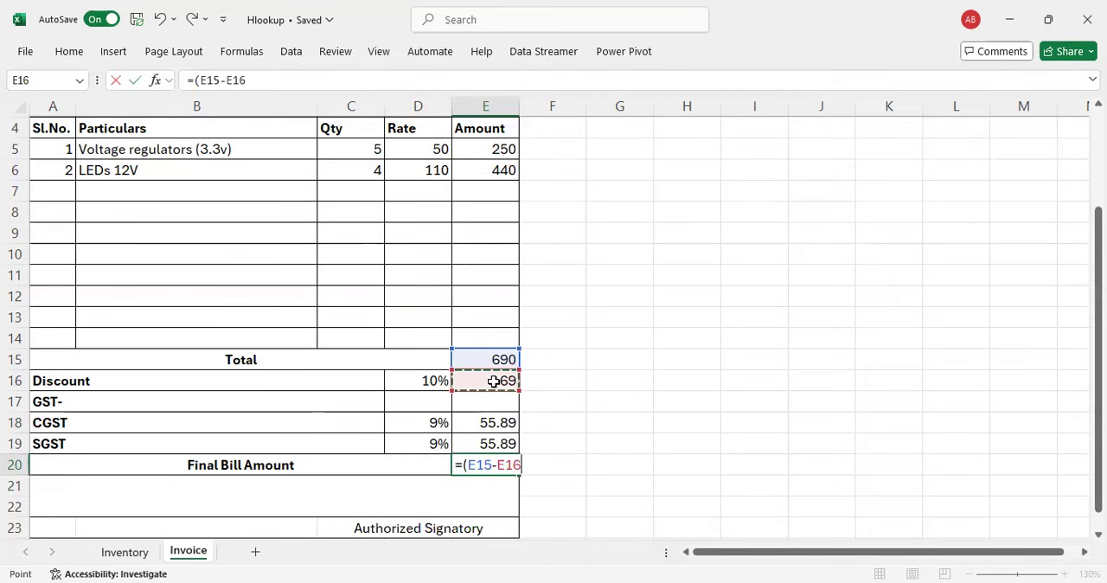
type(")+")
Step: Add the CGST and SGST amounts to the formula in E20 and commit it as =(E15-E16)+E18+E19
left_click(475, 419)
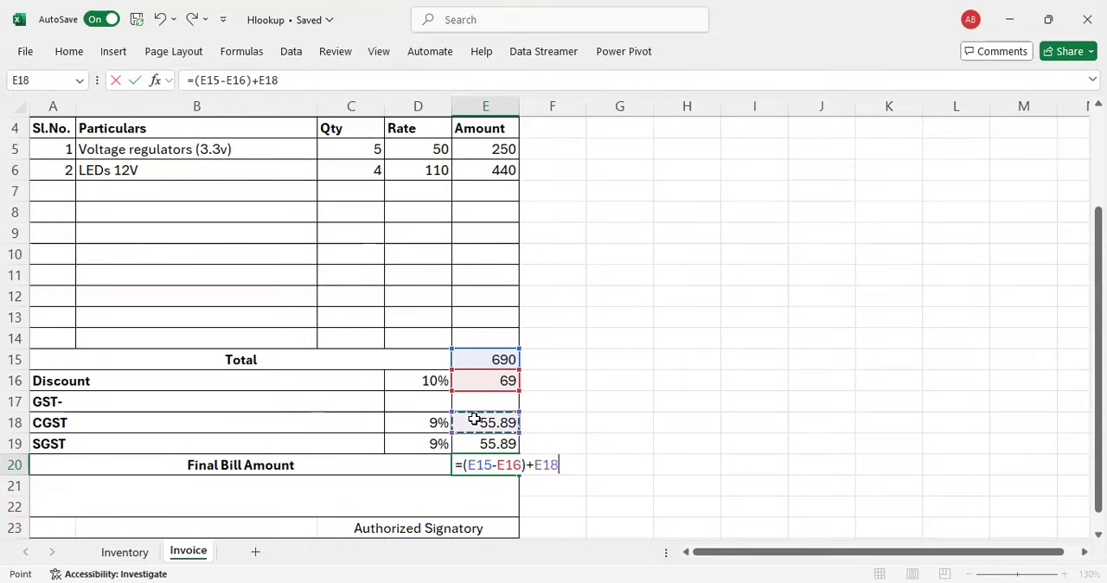
type("+")
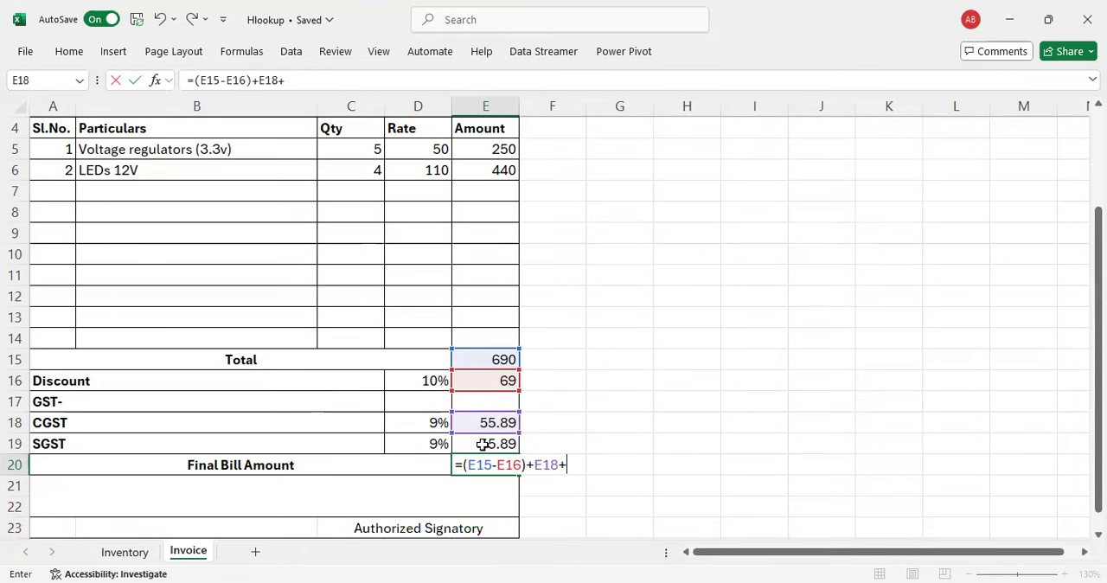
left_click(482, 444)
key("Return")
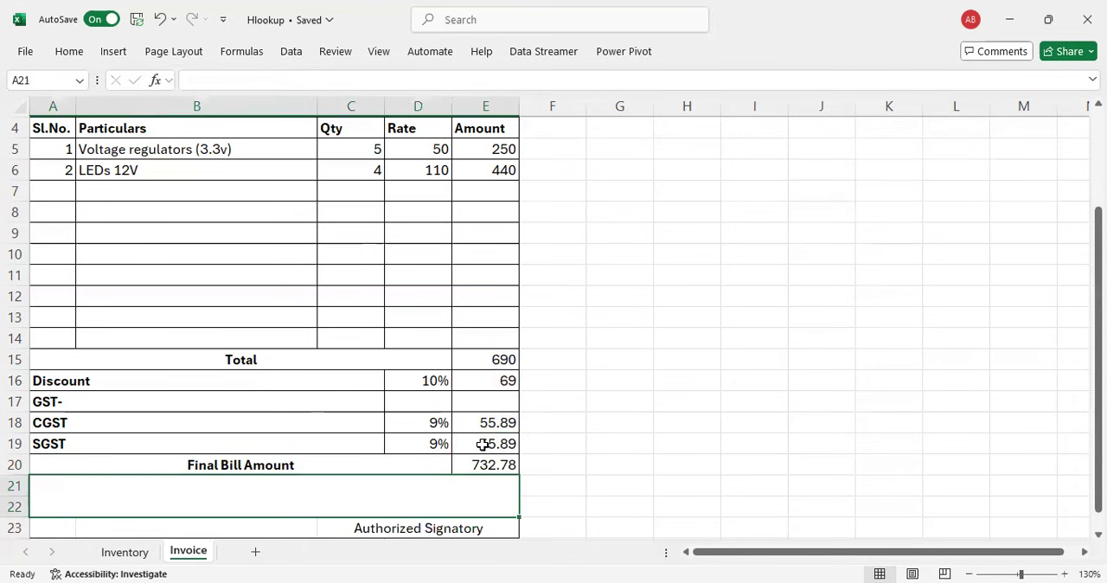
left_click(494, 467)
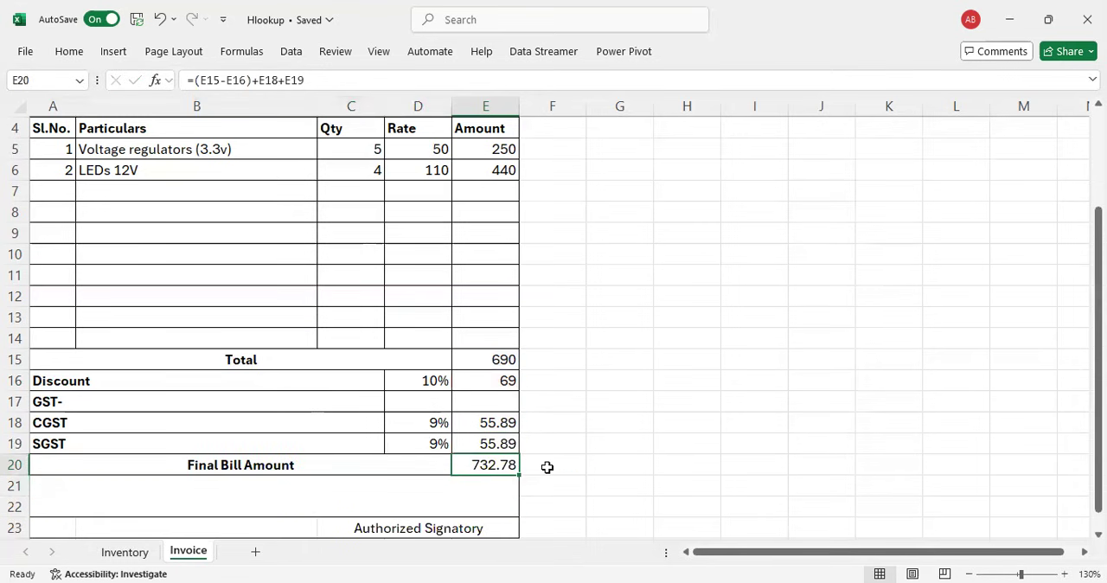
Step: Fill row 7 of the invoice with serial number 3, Celling Fan from the item list and quantity 1
scroll(547, 467, "up", 1)
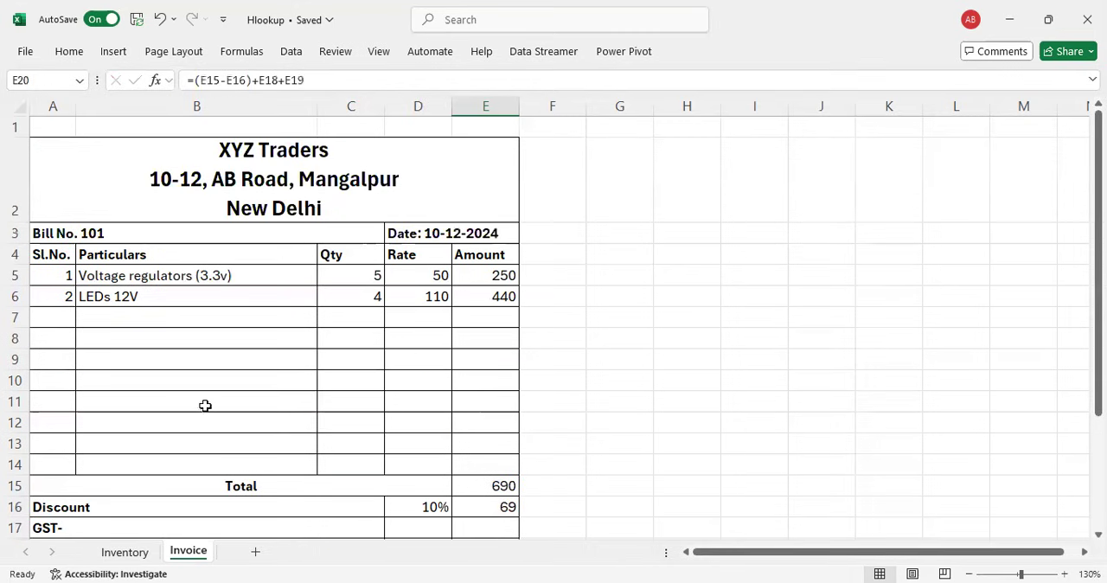
left_click(55, 316)
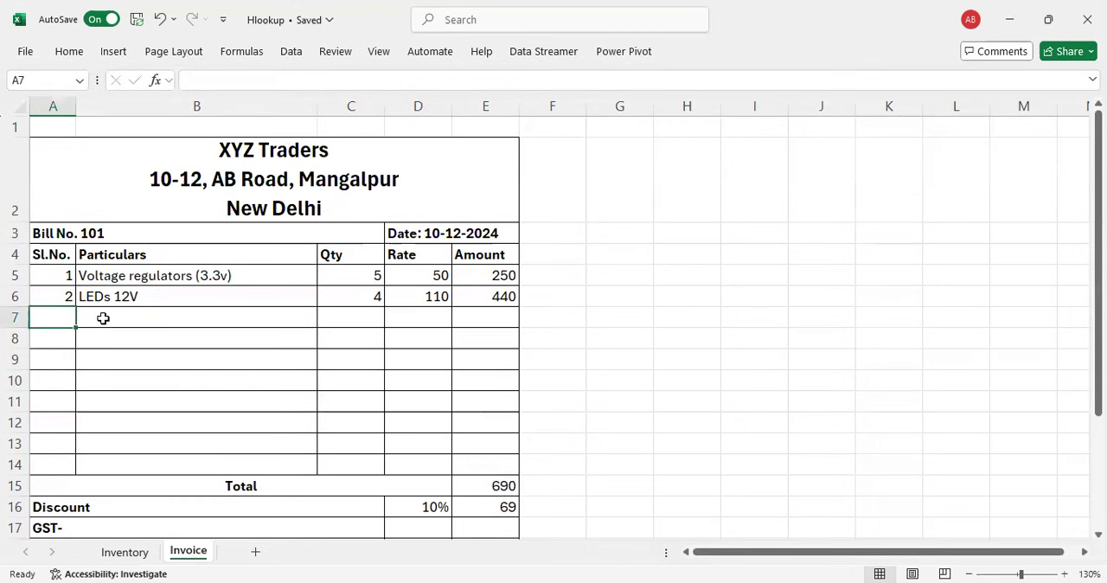
type("3")
left_click(107, 324)
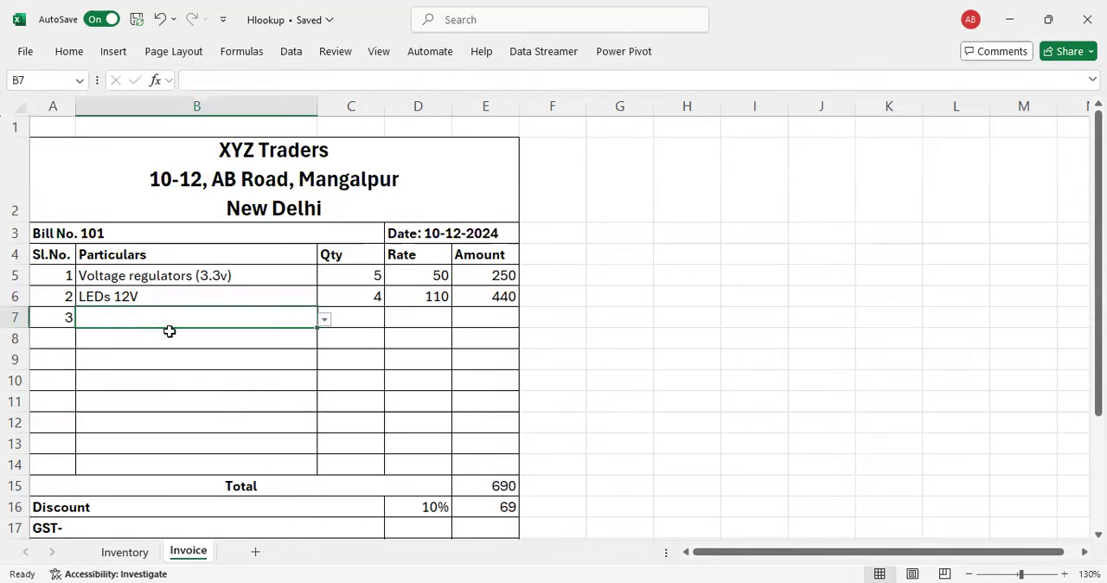
left_click(324, 320)
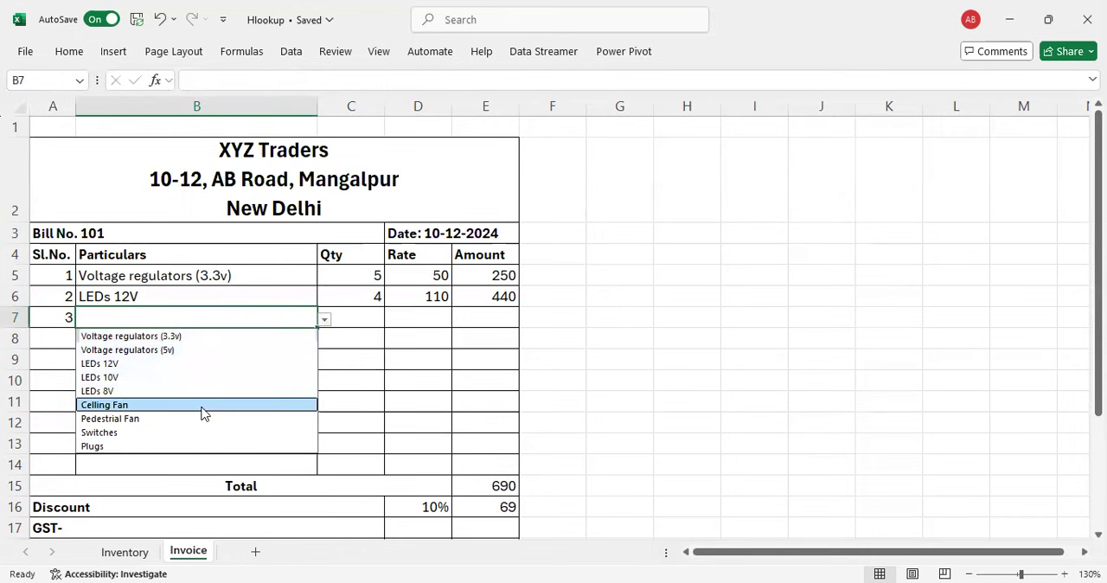
left_click(223, 404)
left_click(356, 321)
type("1")
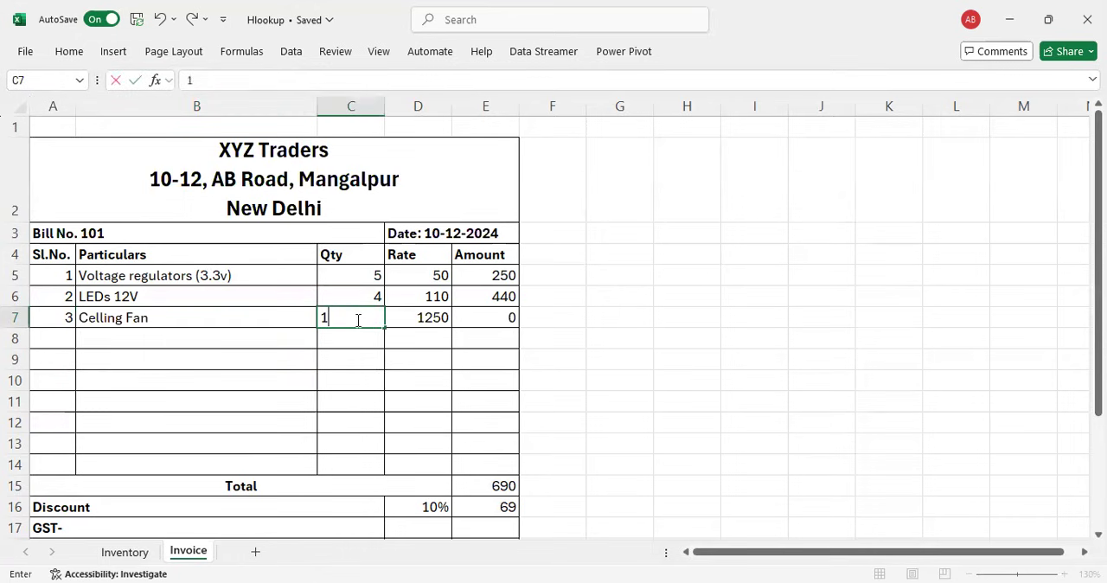
key("Return")
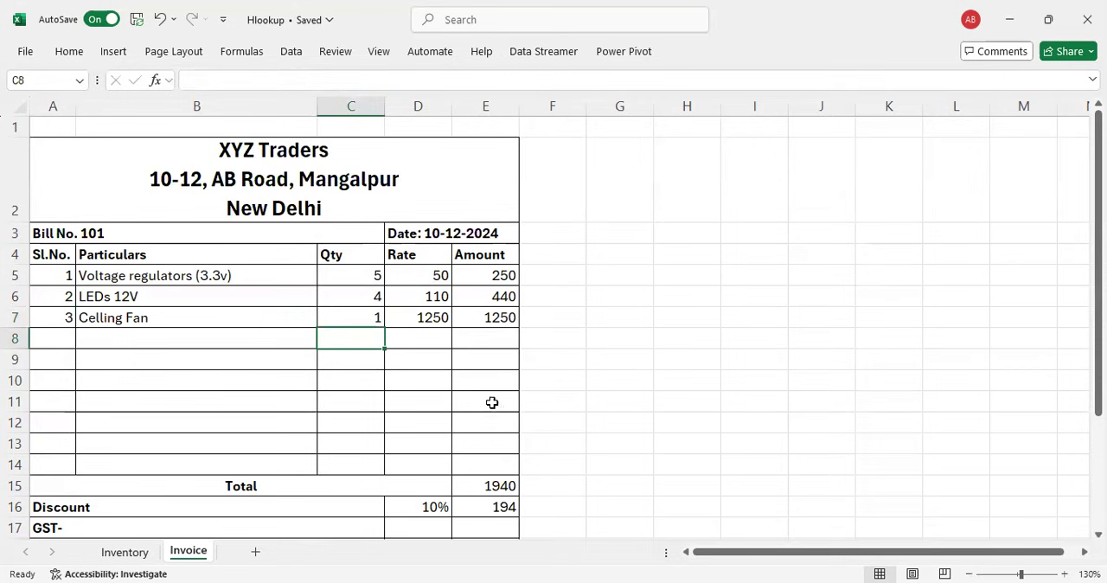
Step: Check the item rows against the total, discount, CGST, SGST and final bill amounts on the invoice
scroll(493, 402, "down", 3)
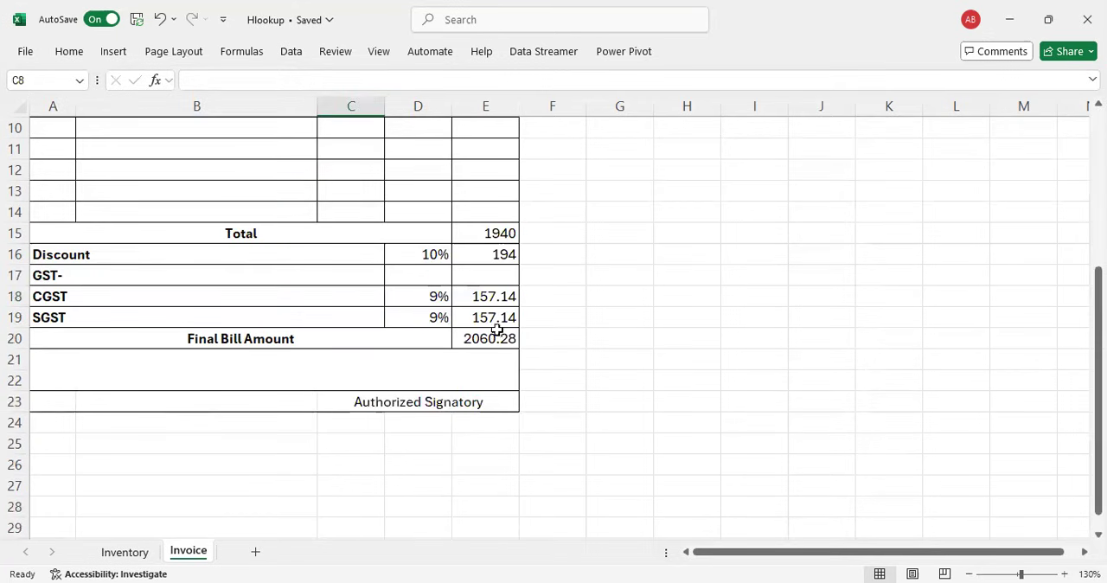
scroll(510, 319, "up", 3)
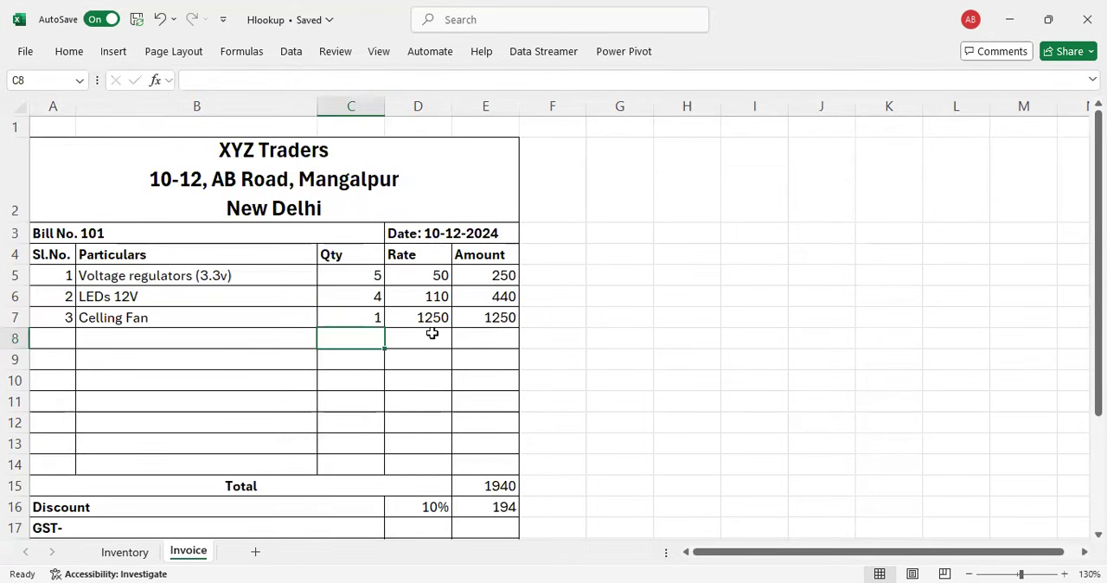
scroll(424, 333, "down", 3)
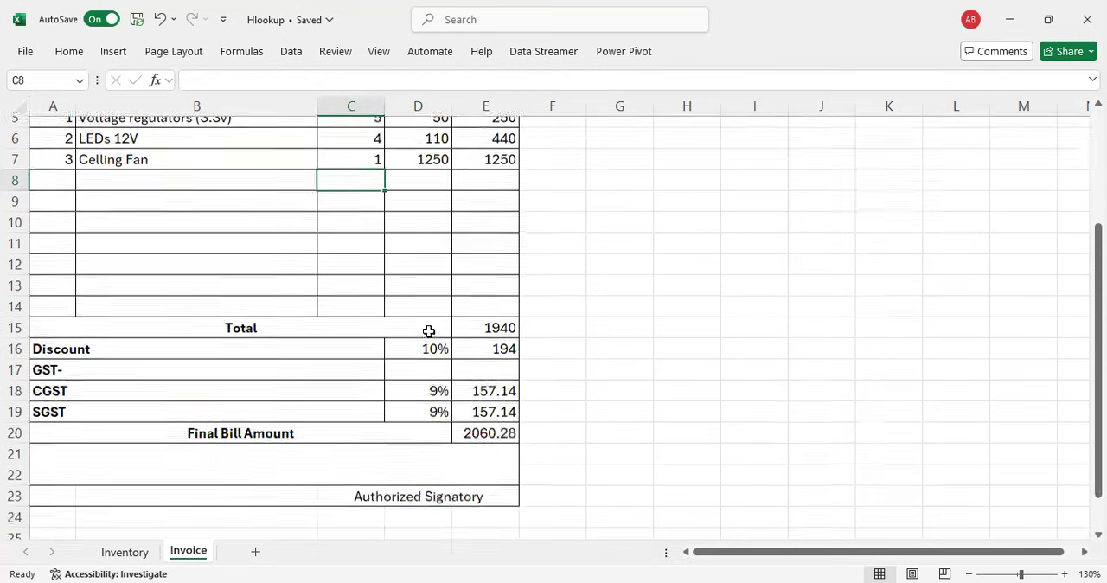
scroll(427, 329, "up", 3)
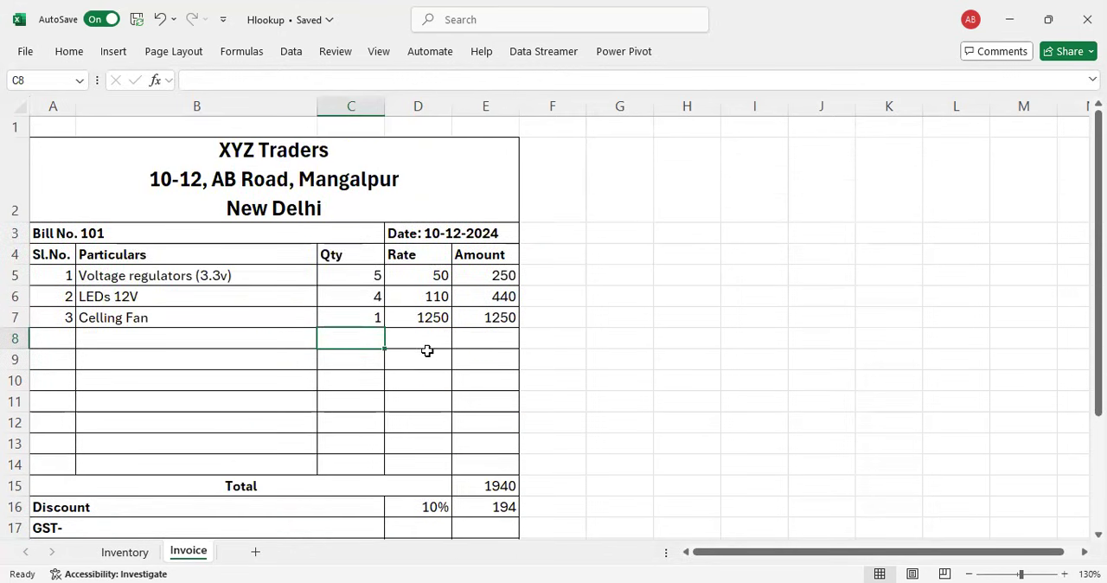
scroll(427, 349, "down", 3)
scroll(412, 299, "up", 3)
scroll(311, 407, "down", 1)
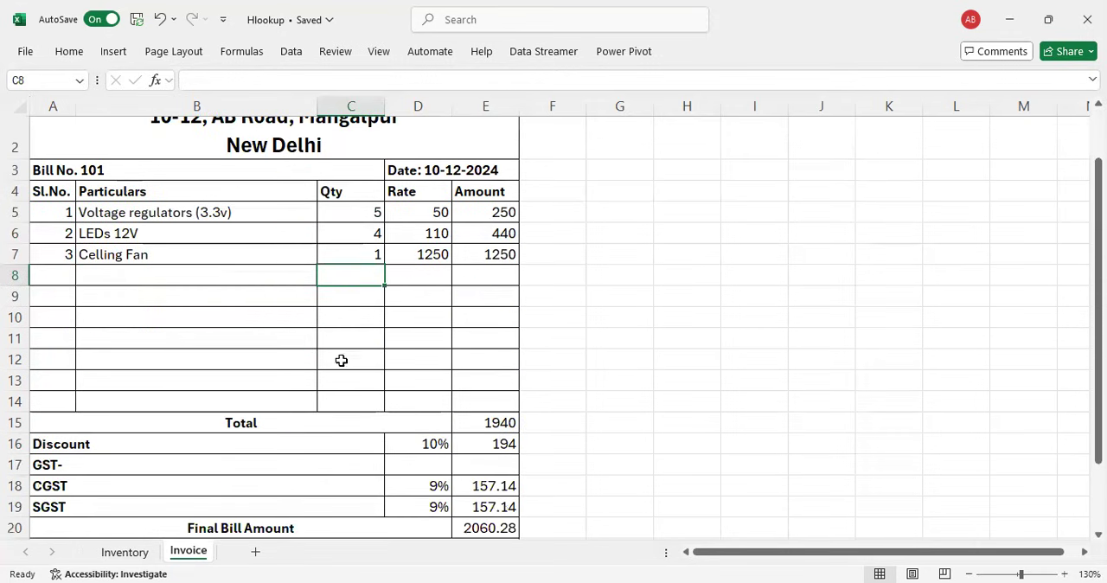
scroll(346, 273, "up", 1)
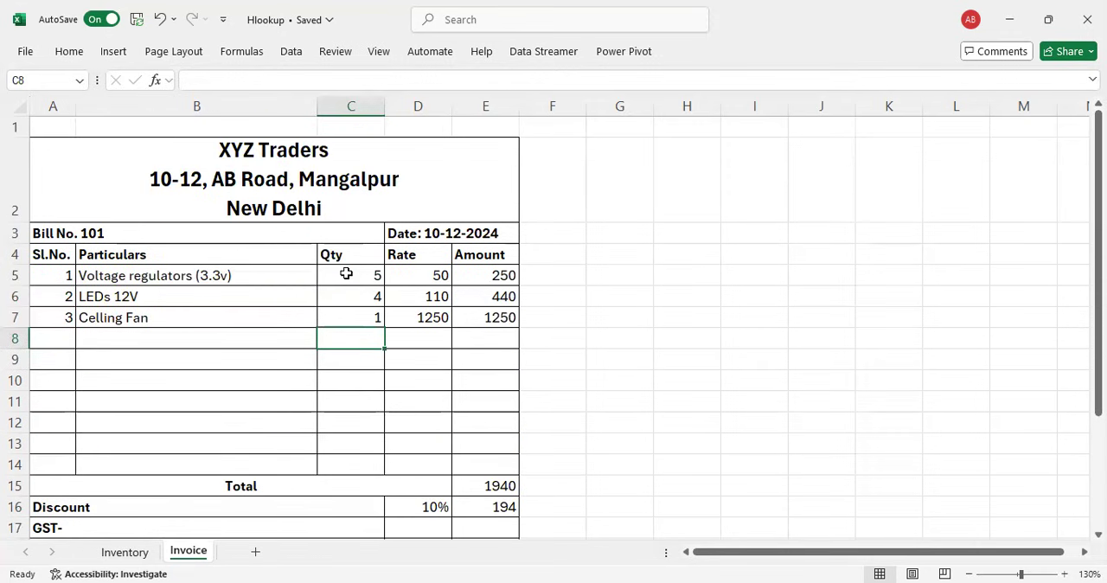
scroll(345, 363, "down", 1)
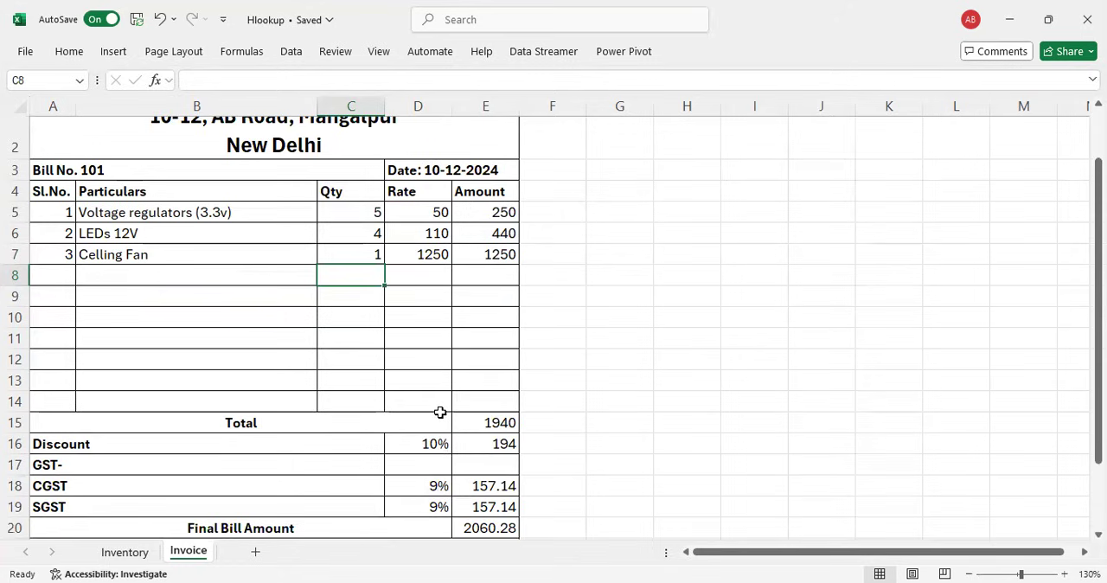
scroll(440, 412, "up", 1)
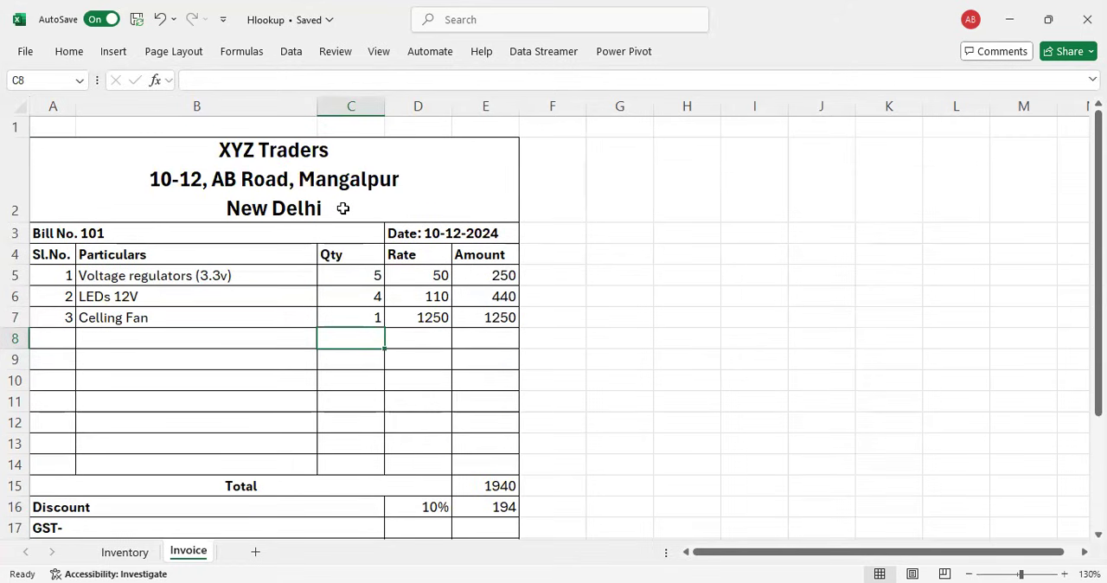
Step: Enter the label "GSTIN-" followed by the trader's GST identification number in A23, beside Authorized Signatory
scroll(344, 210, "down", 2)
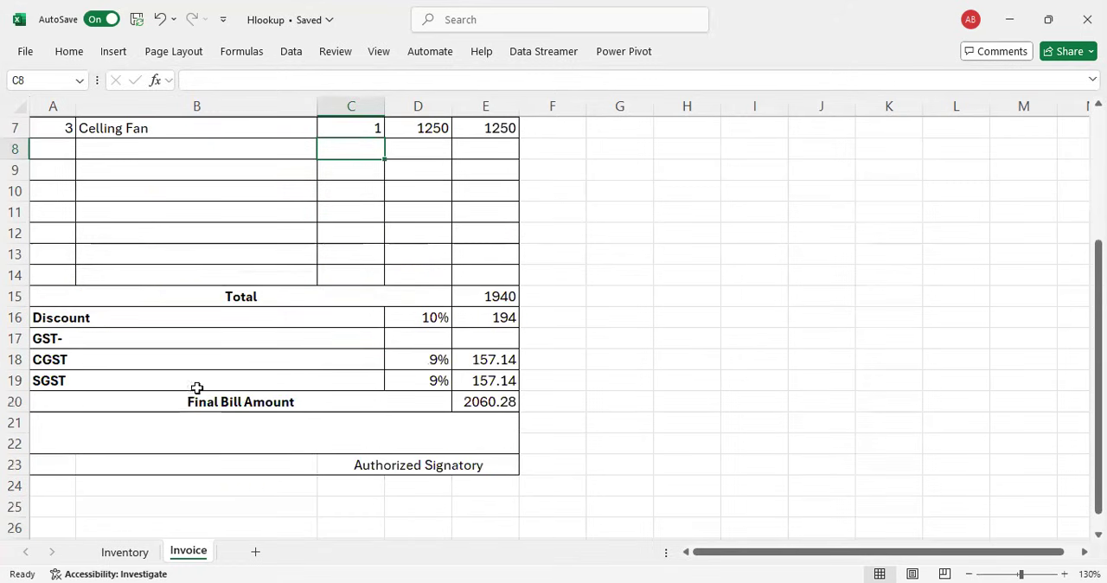
left_click(59, 464)
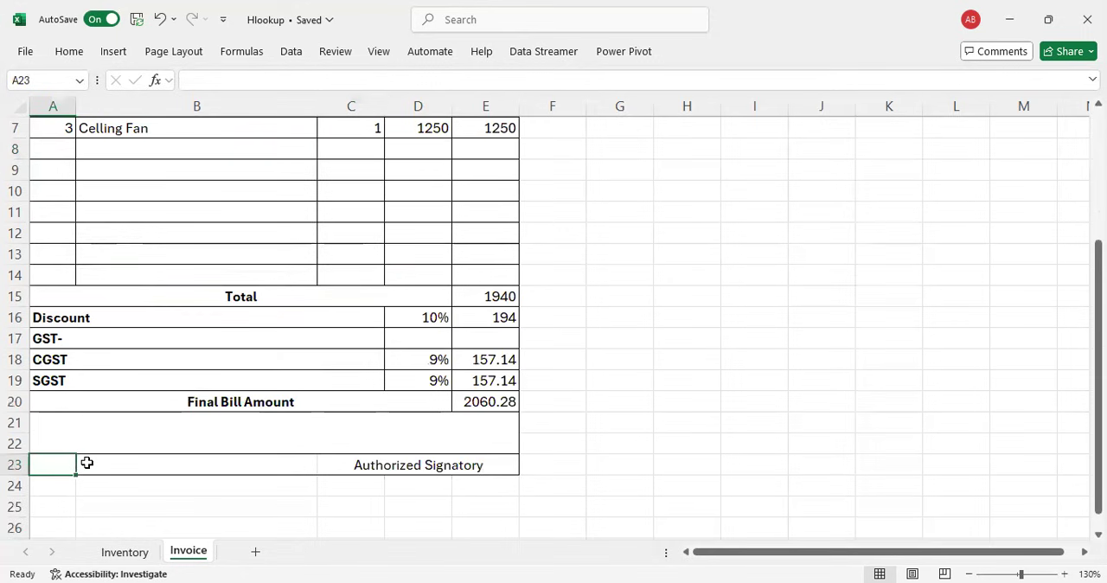
type("GSTIN-")
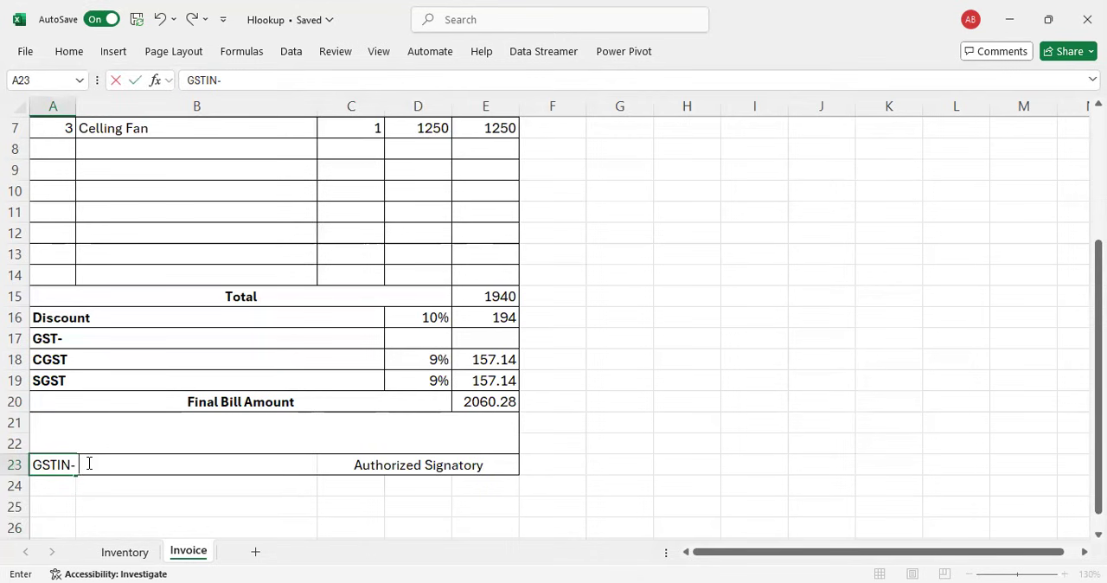
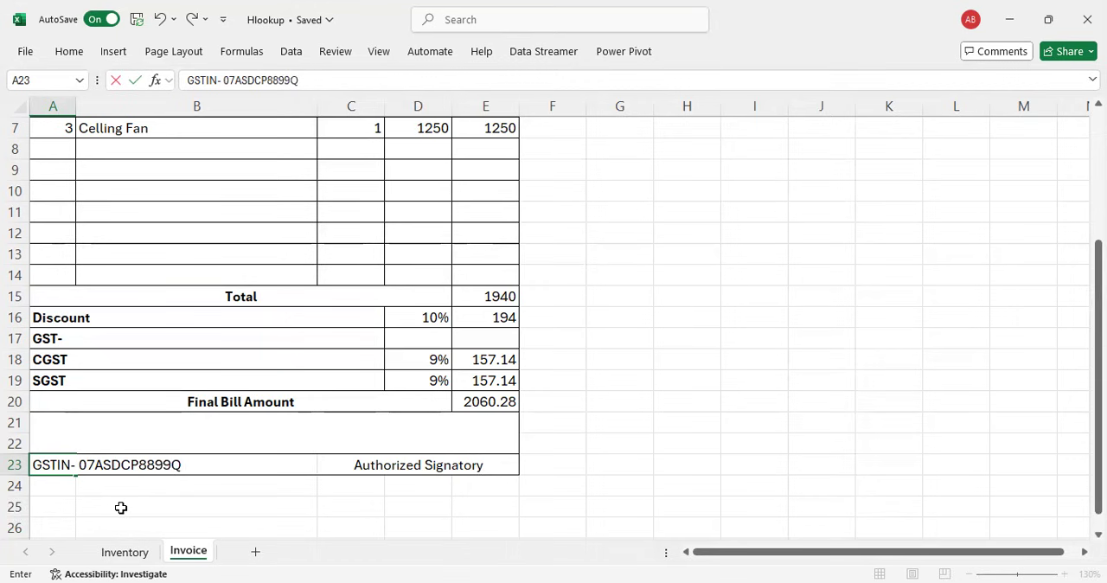
key("Return")
key("Up")
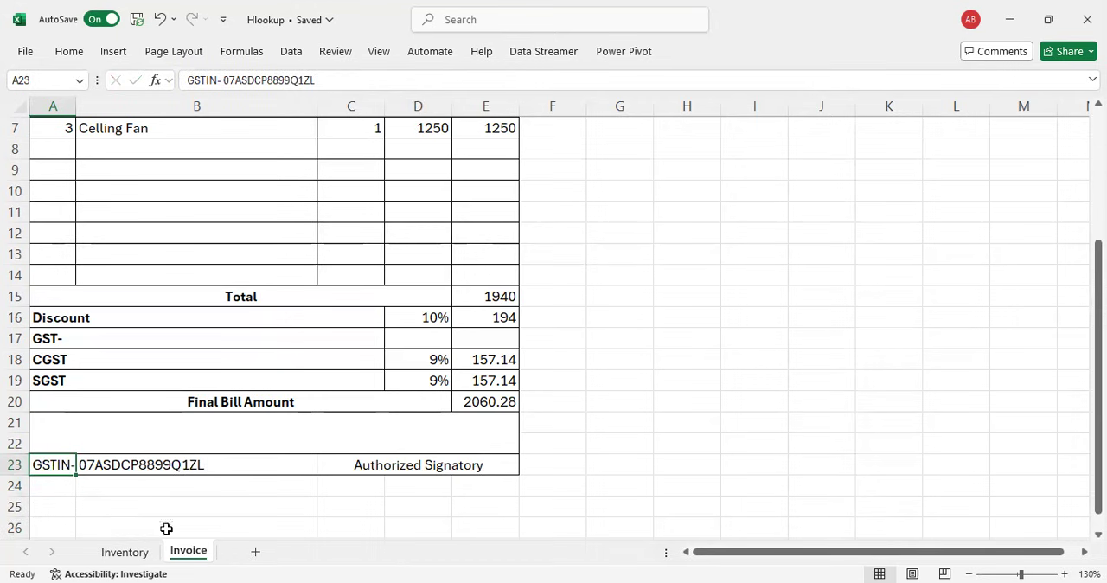
Step: Review the whole completed invoice with the sheet zoomed out to 120%
scroll(227, 445, "up", 2)
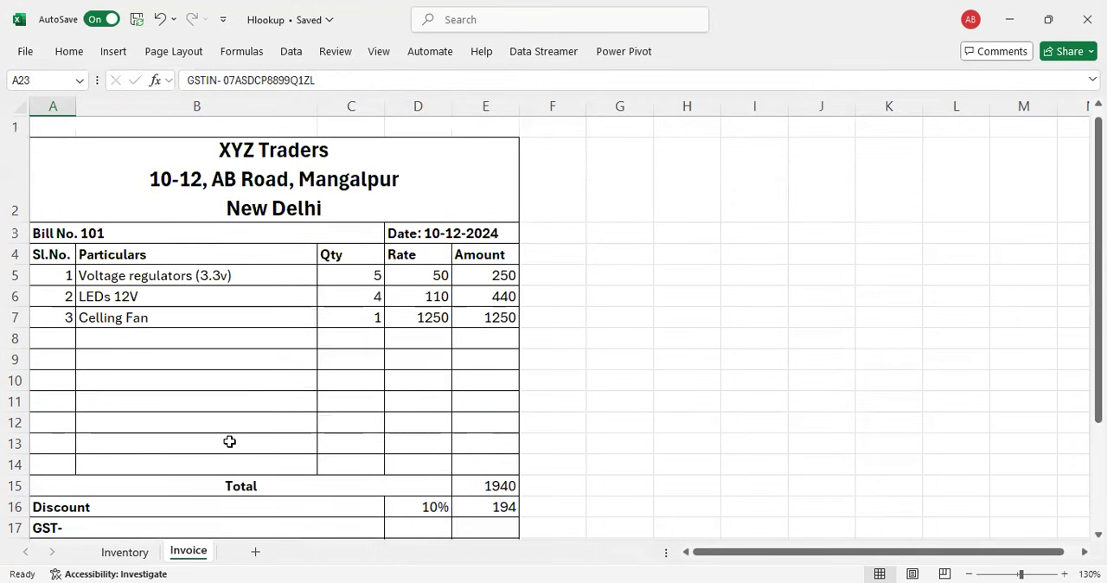
scroll(319, 268, "down", 3)
scroll(318, 274, "up", 3)
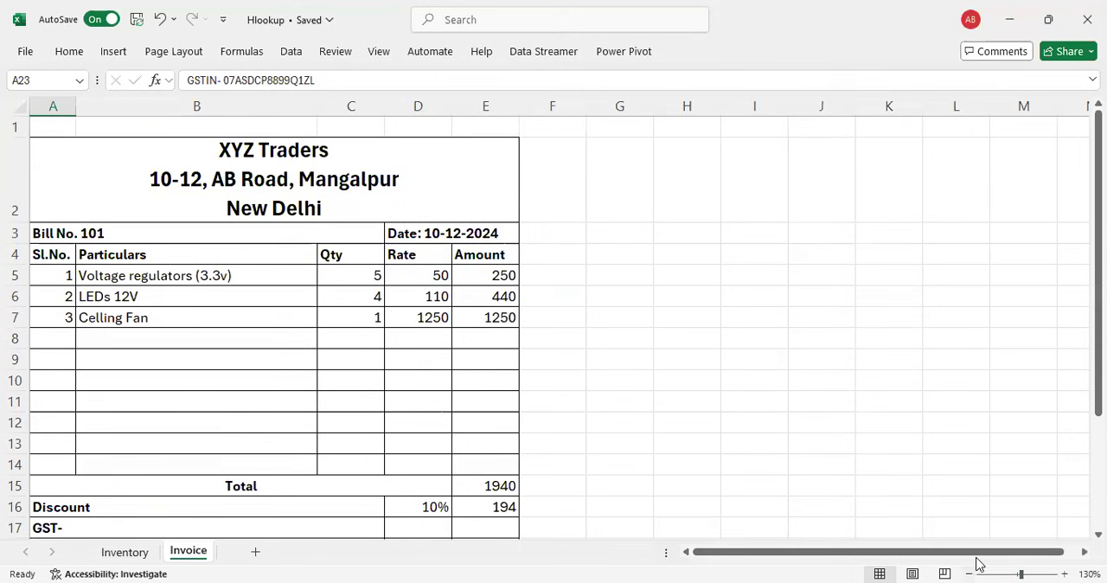
left_click(969, 569)
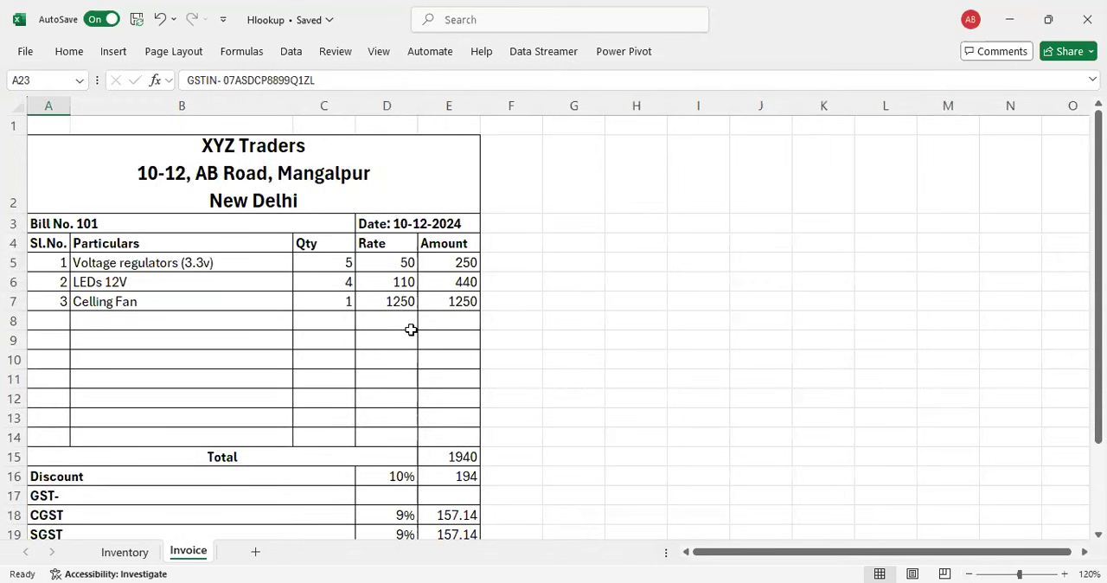
scroll(411, 329, "down", 1)
scroll(411, 329, "up", 1)
scroll(410, 329, "up", 1)
Step: List the functions used beside the invoice, entering "Vlookup", "IF" and "SUM" in cells G4 to G6
left_click(595, 244)
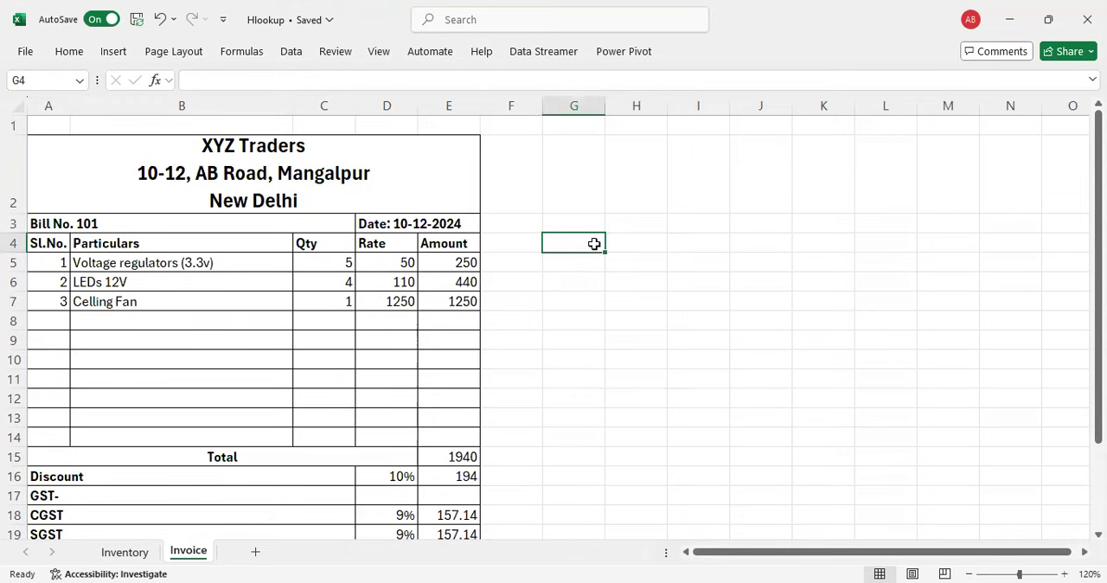
type("Vlookup")
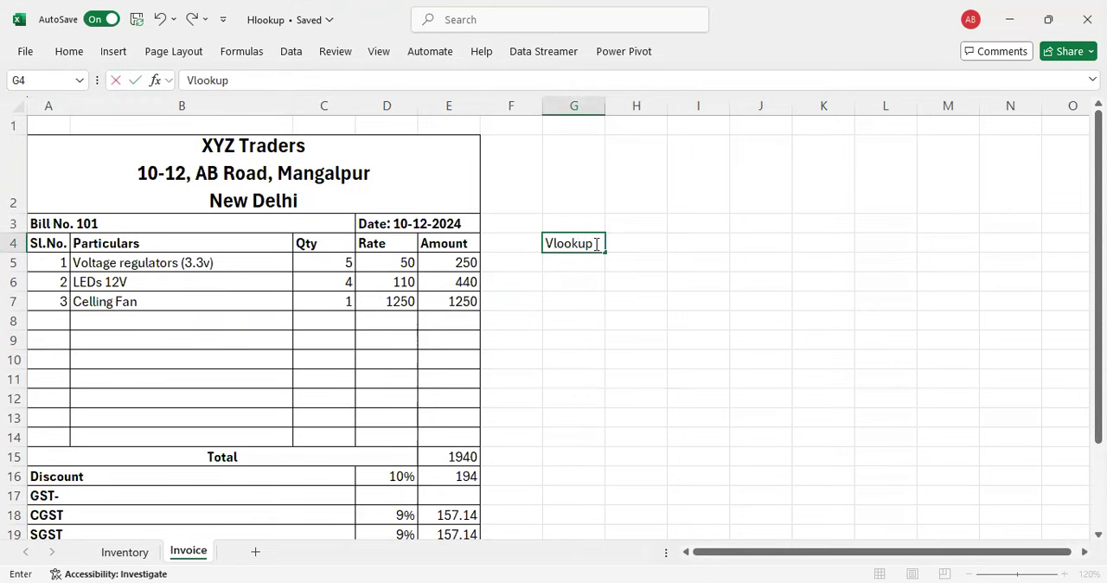
key("Return")
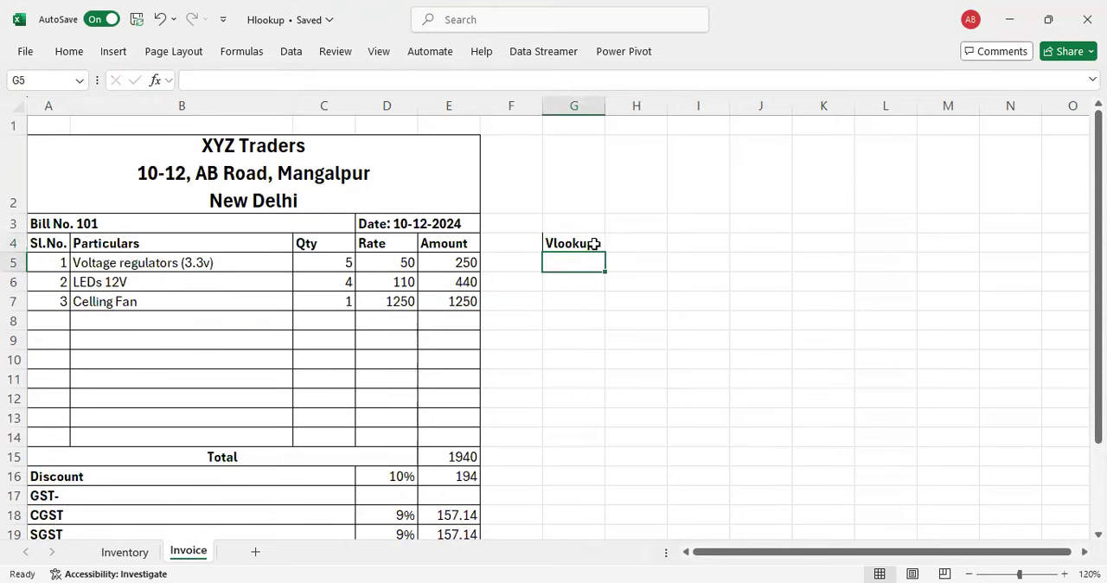
type("IF")
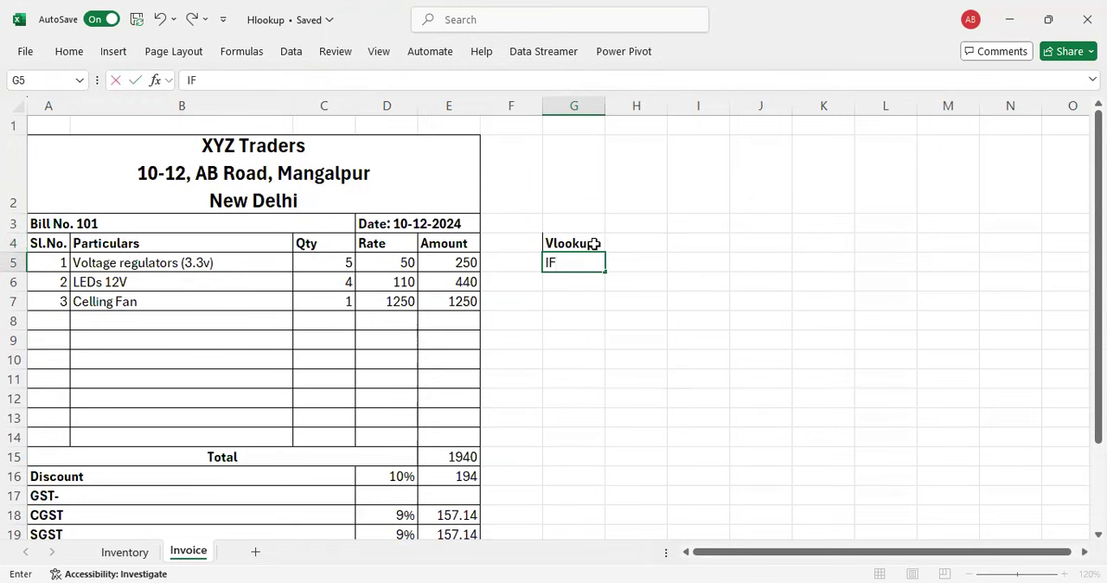
key("Return")
type("SUM")
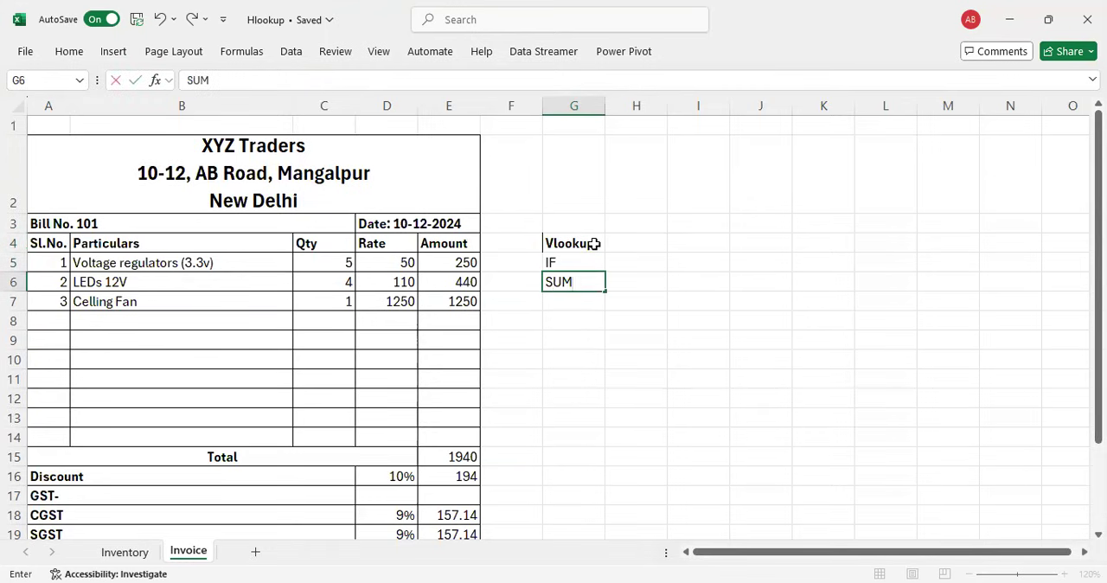
key("Return")
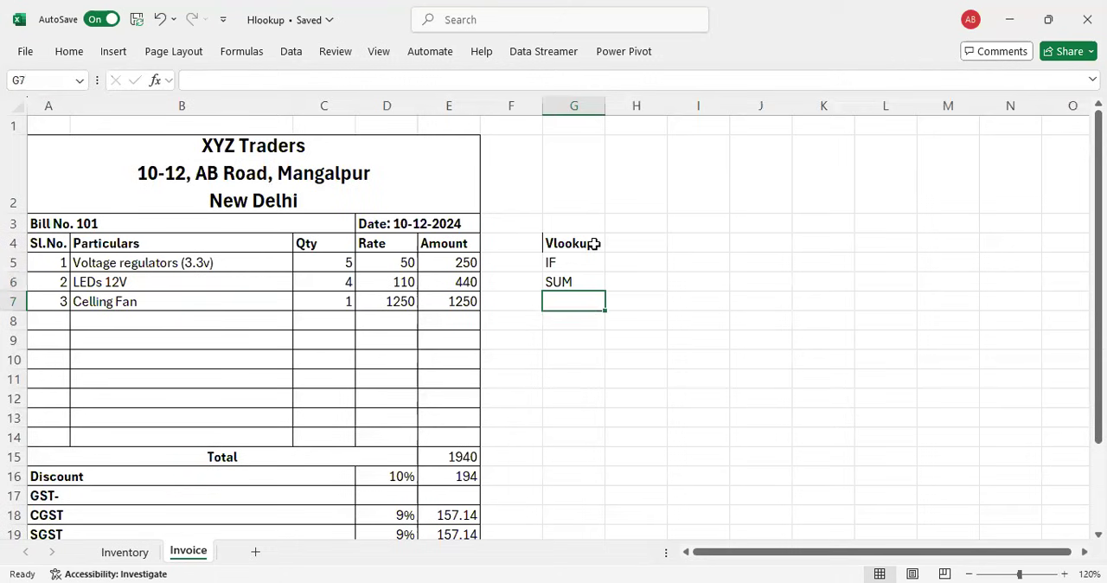
Step: Add "List (Data Validation)" in G3, directly above the noted functions
left_click_drag(573, 243, 552, 294)
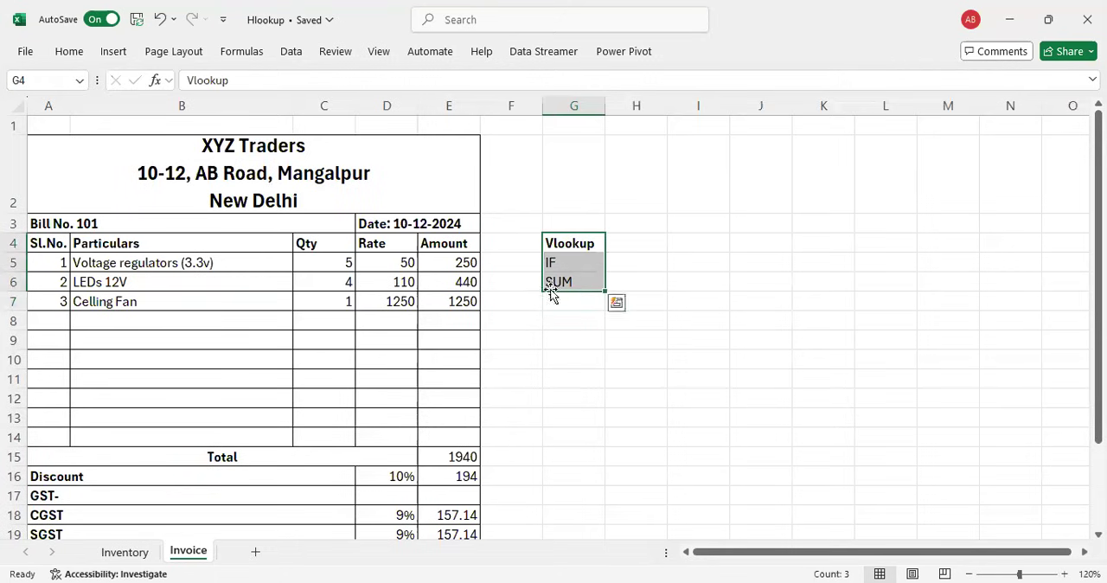
left_click(563, 216)
type("List")
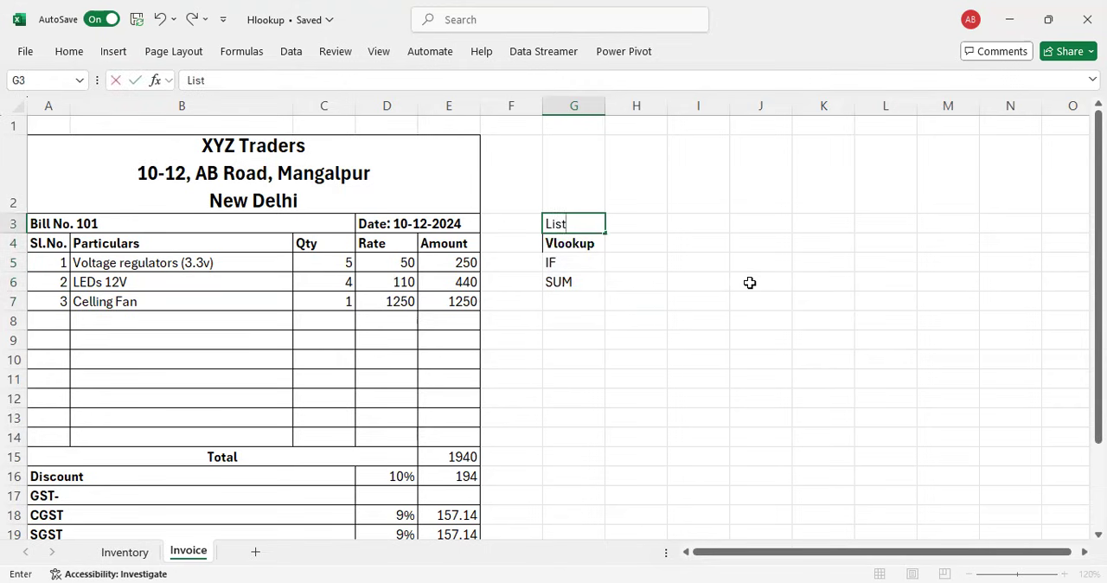
type(" (Data Validation")
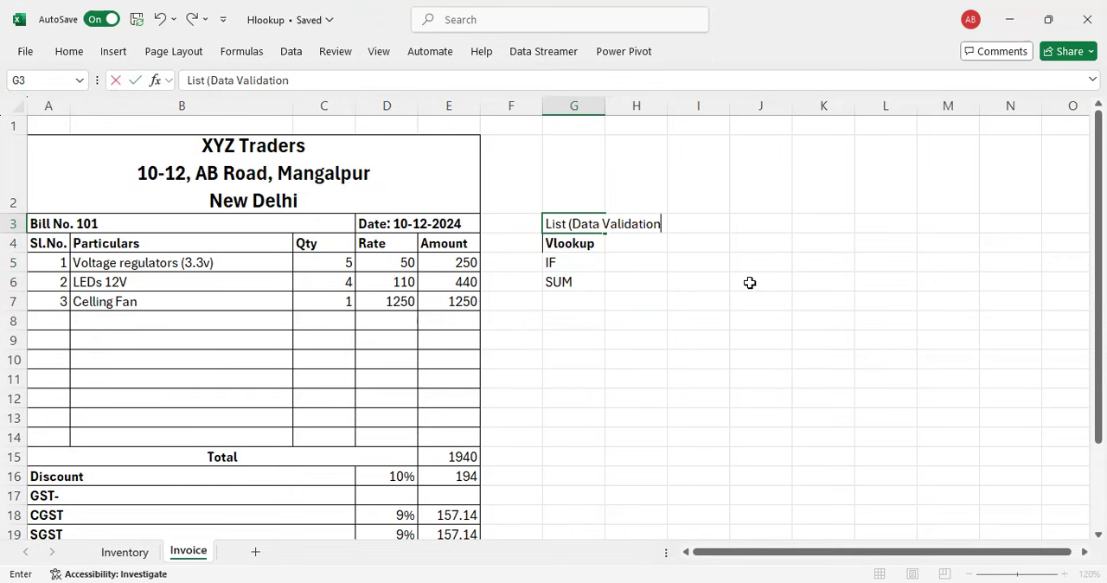
type(")")
key("Return")
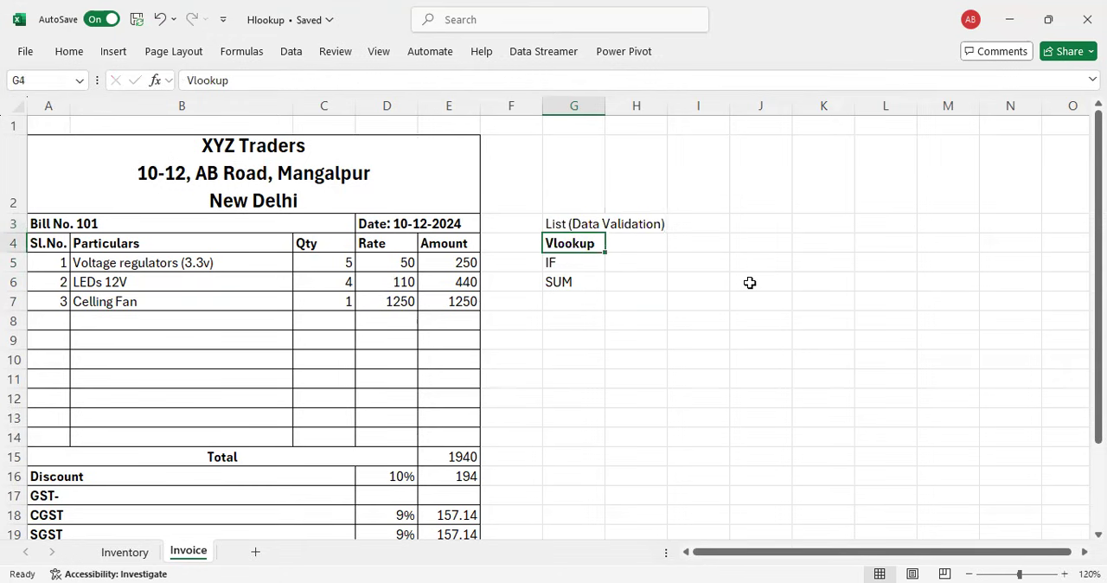
Step: Make the list of used functions in G3:G6 bold
left_click_drag(556, 223, 552, 276)
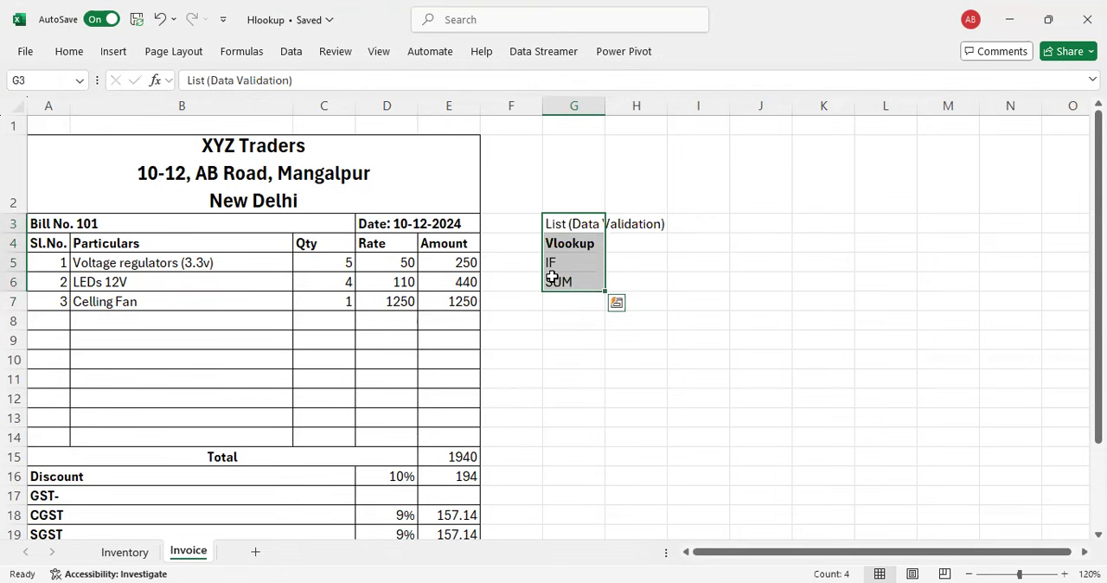
key("ctrl+b")
key("Return")
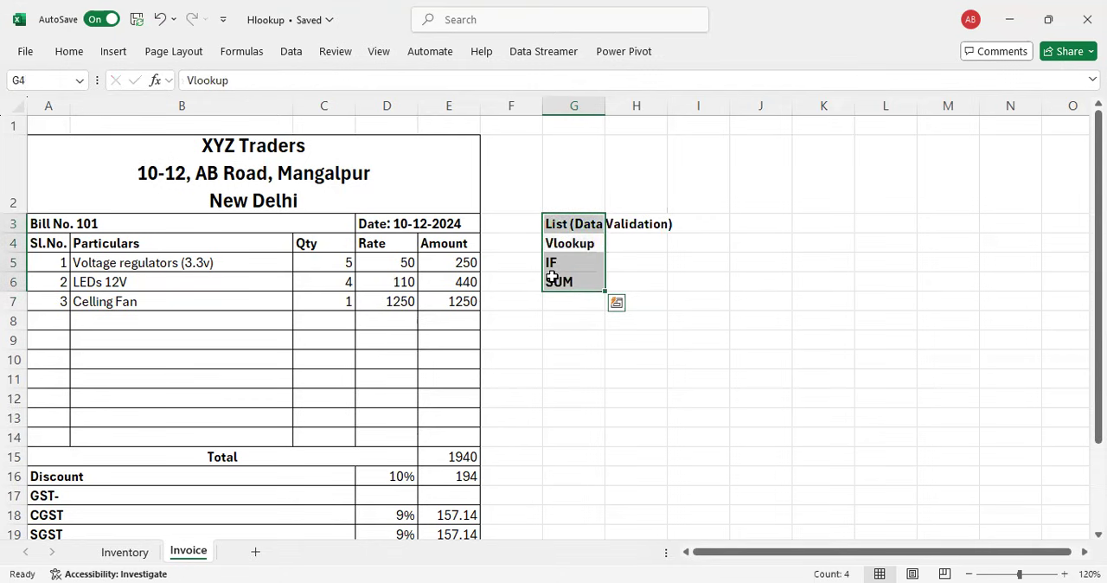
key("Down")
key("Down")
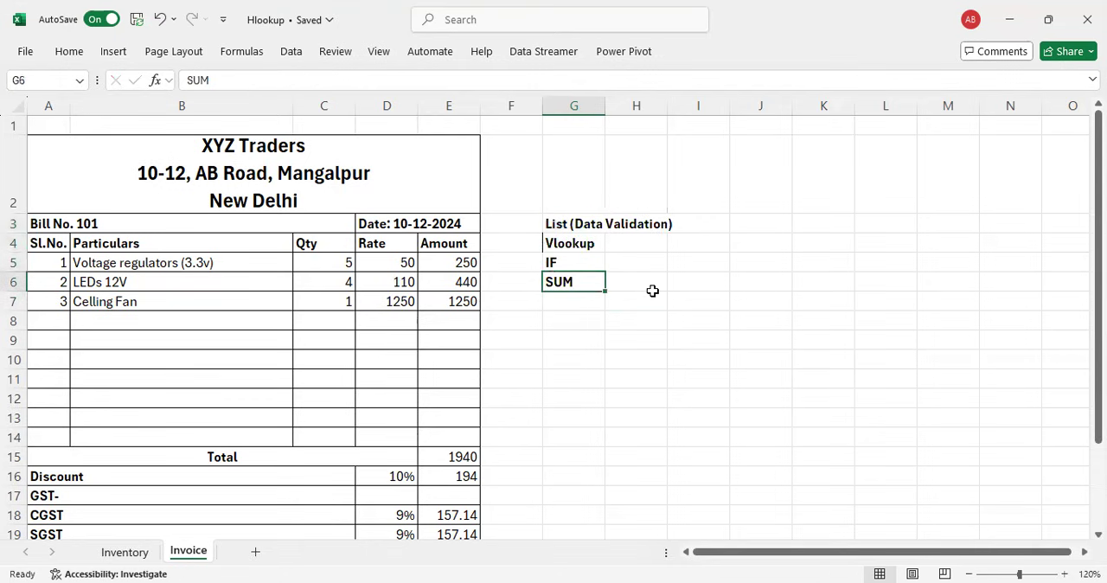